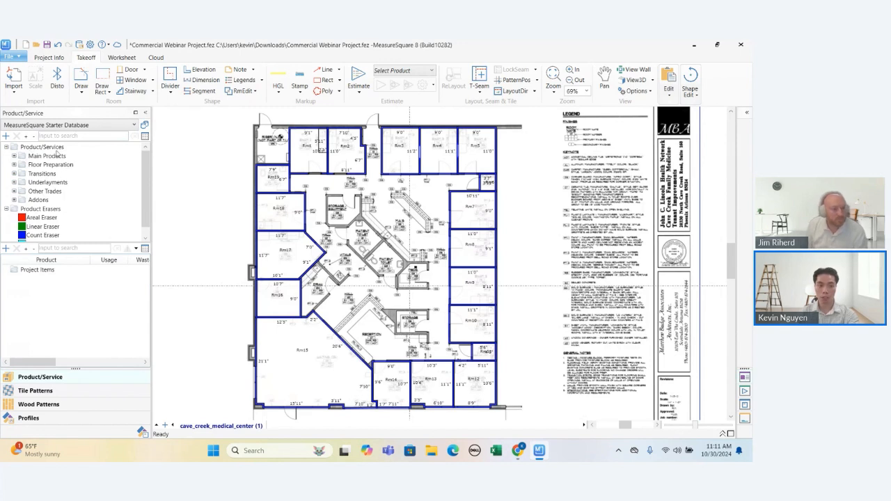
# Step: Examine the Main Products in the starter database, including the add-ons under Carpet Tile with Cove Base
pyautogui.click(14, 156)
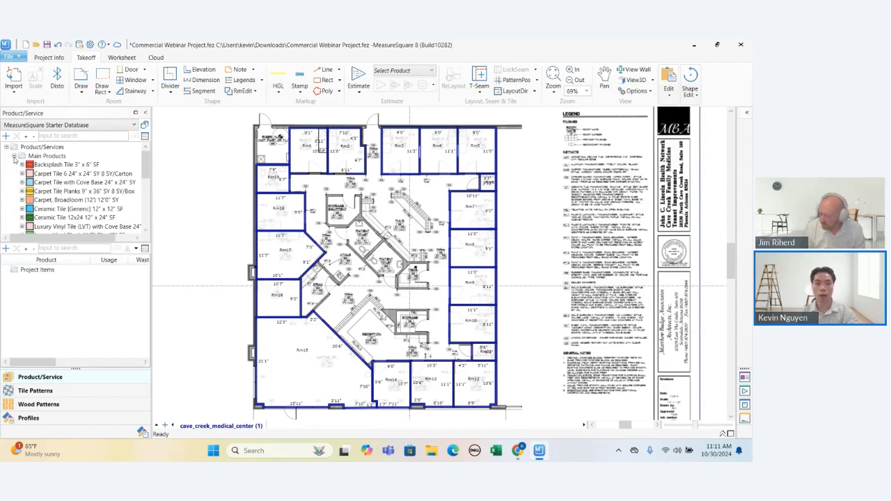
pyautogui.click(13, 156)
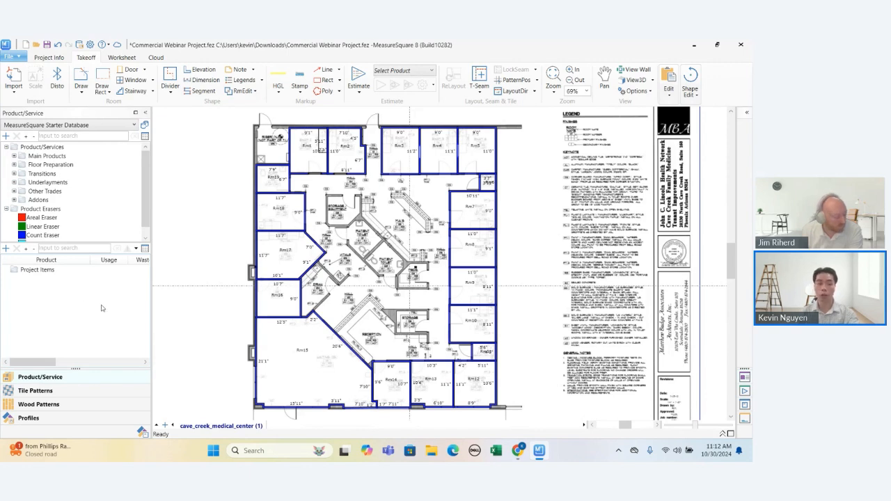
pyautogui.click(14, 156)
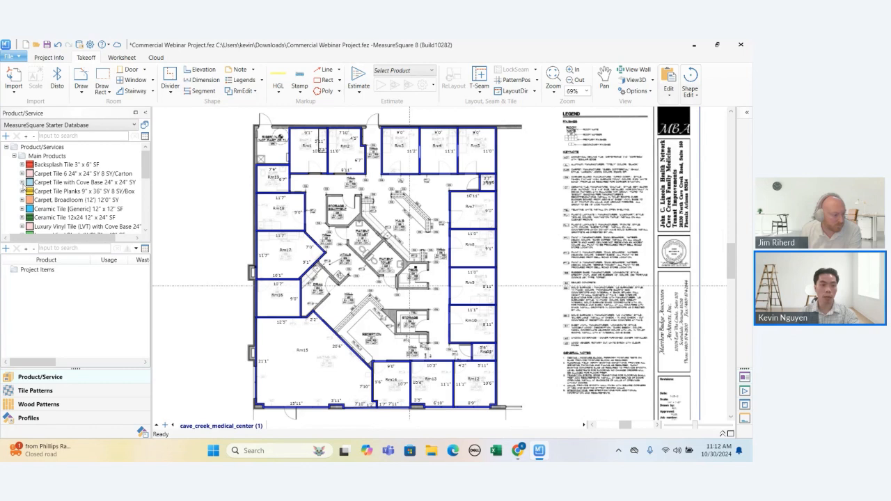
pyautogui.click(22, 182)
pyautogui.scroll(-1, 98, 194)
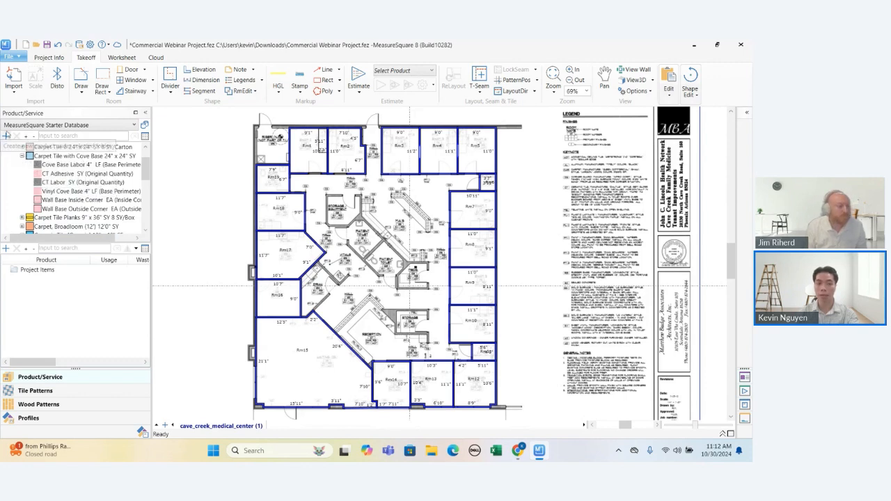
# Step: Create a new product named Carpet Tile Installation 1 of type Labor in the Addons folder
pyautogui.scroll(-6, 66, 187)
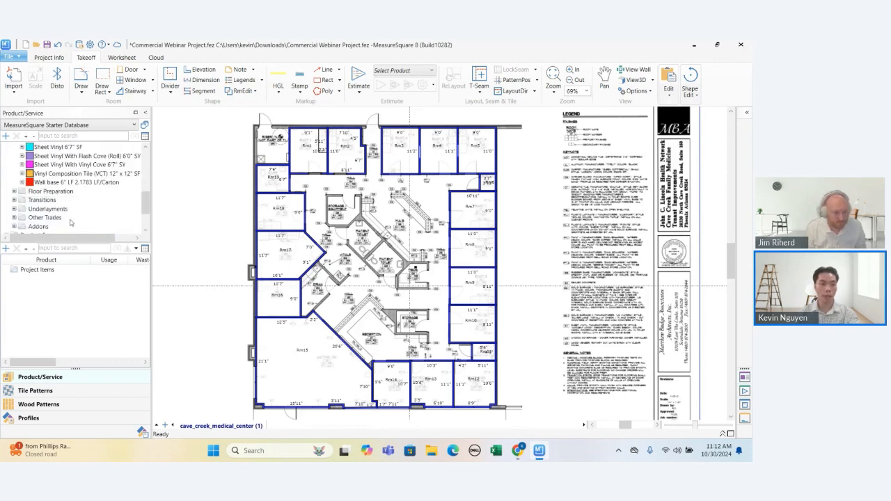
pyautogui.scroll(-1, 69, 221)
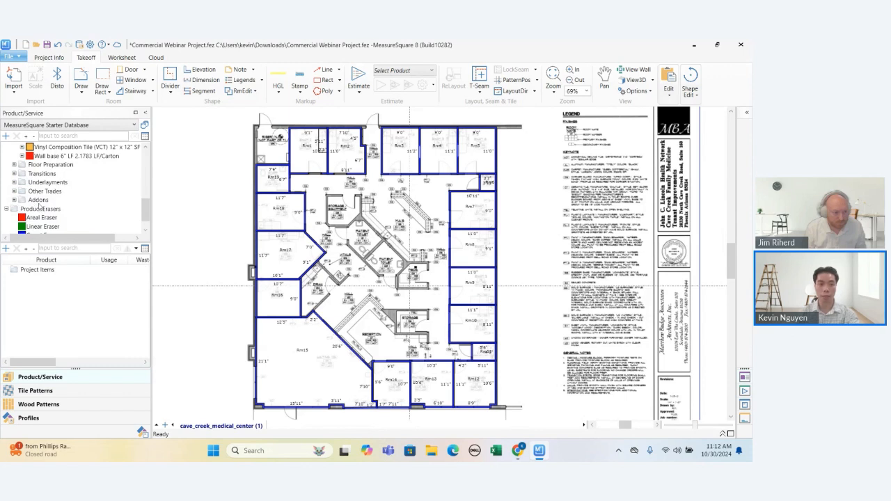
pyautogui.rightClick(39, 200)
pyautogui.click(61, 210)
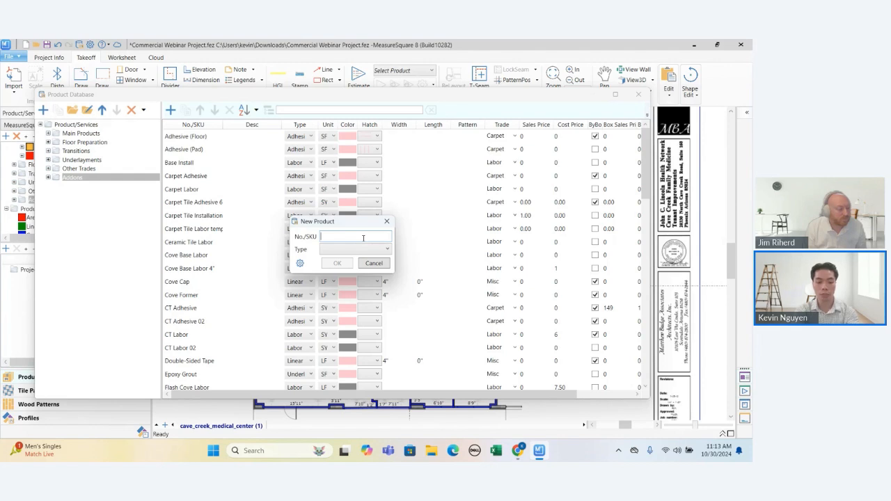
pyautogui.write('arpet Tile Installation')
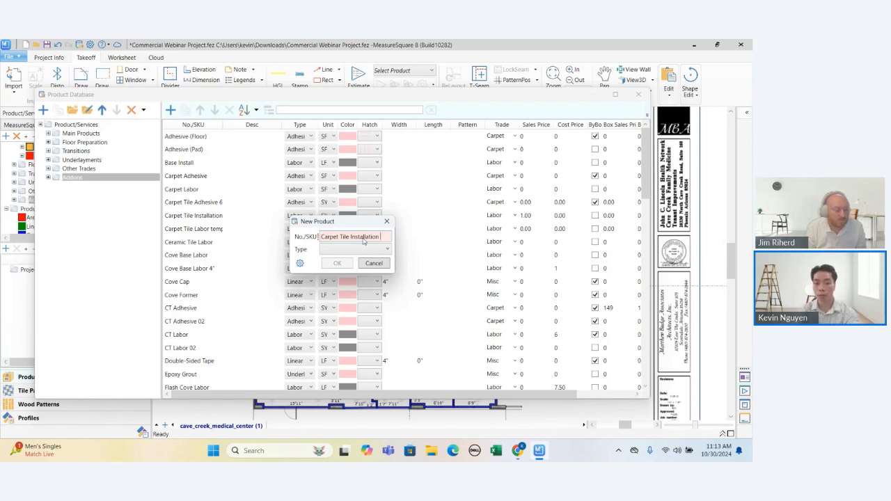
pyautogui.write('1')
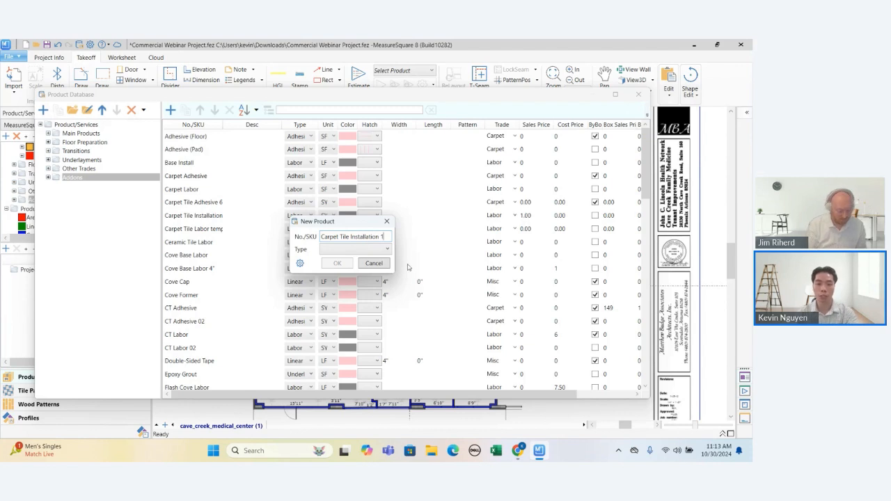
pyautogui.click(385, 252)
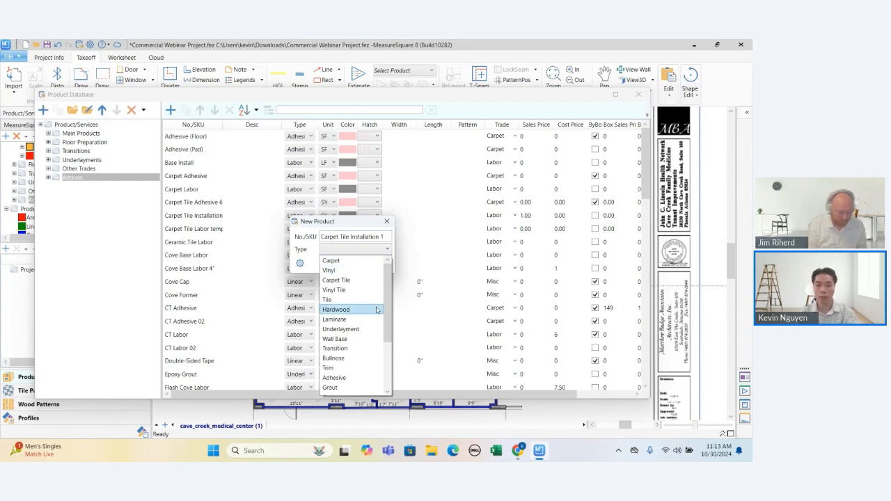
pyautogui.scroll(-3, 377, 310)
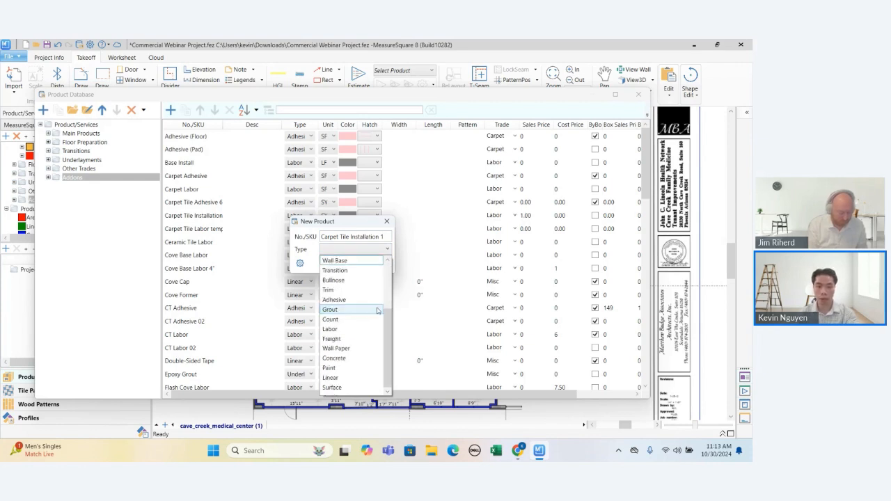
pyautogui.click(362, 328)
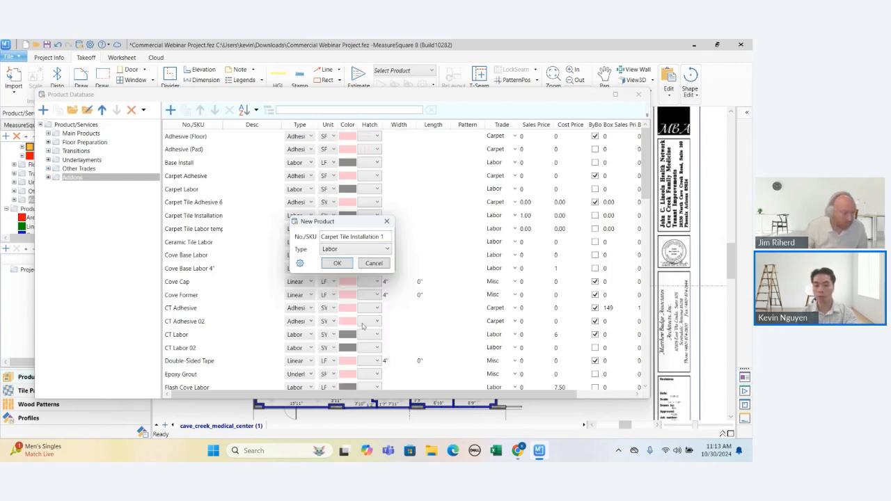
pyautogui.click(346, 265)
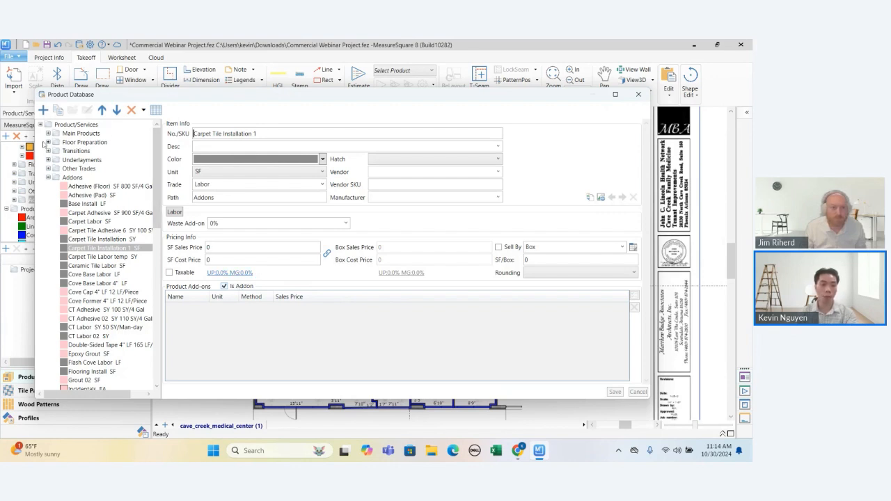
# Step: Add the Carpet Tile Installation add-on to the Carpet Tile with Cove Base product in Main Products
pyautogui.click(48, 142)
pyautogui.click(48, 142)
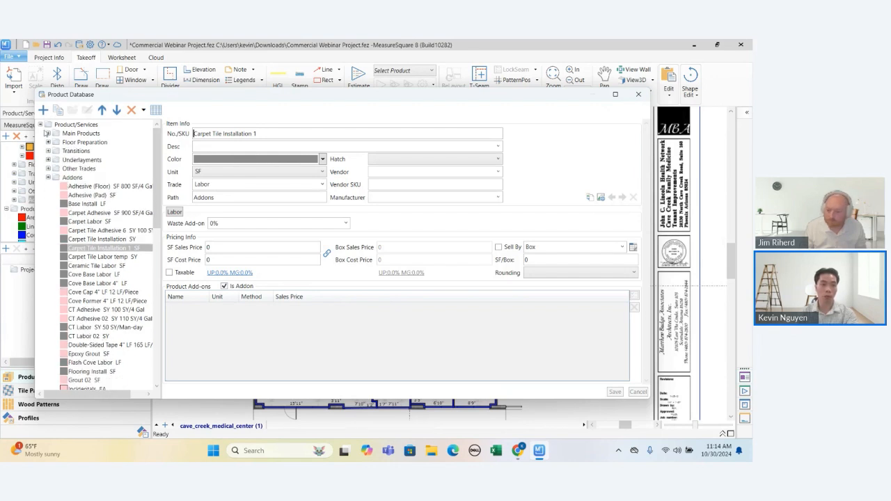
pyautogui.click(47, 133)
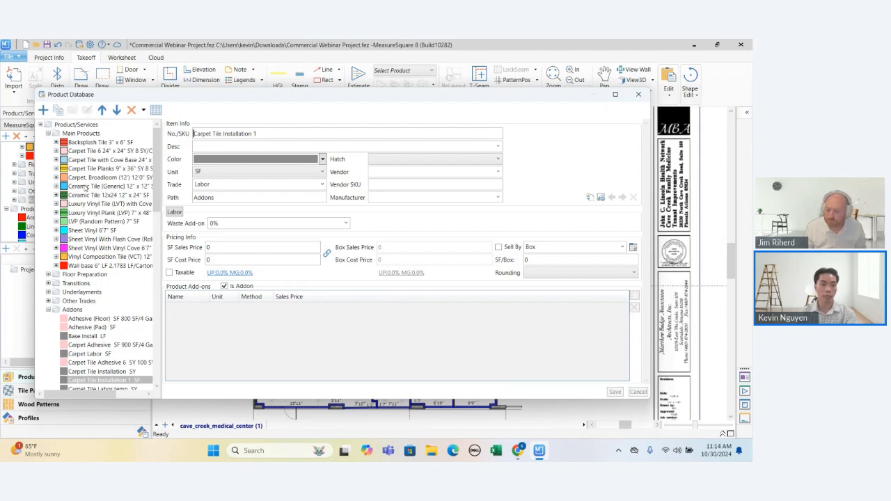
pyautogui.click(98, 160)
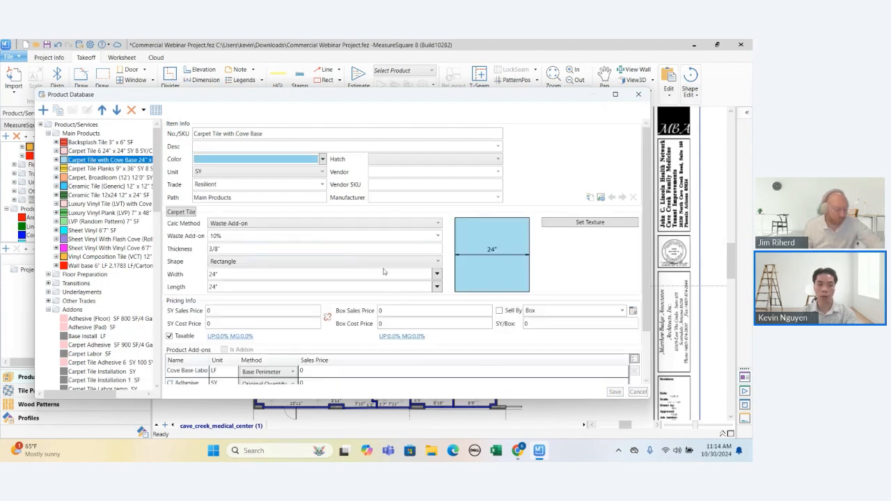
pyautogui.scroll(-3, 438, 333)
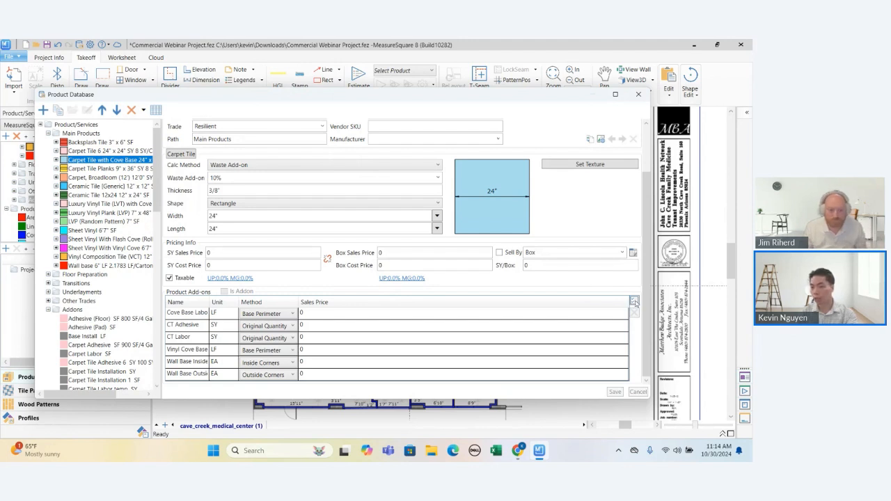
pyautogui.click(635, 302)
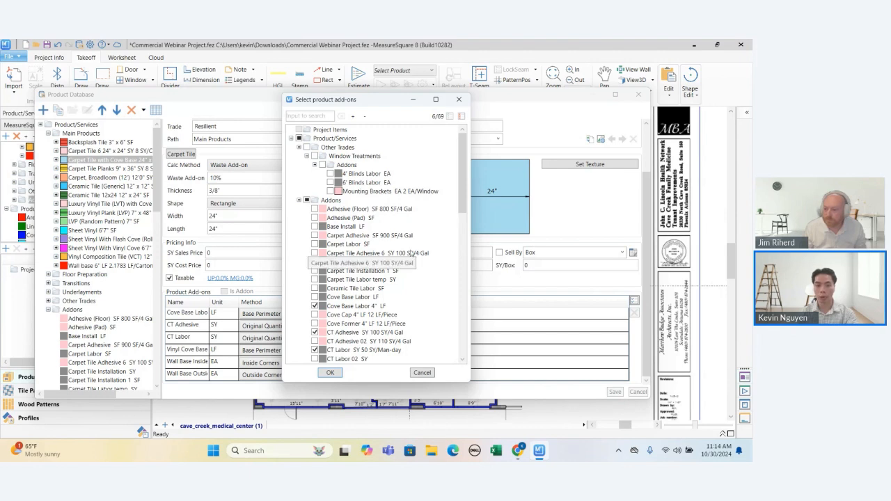
pyautogui.scroll(-1, 412, 253)
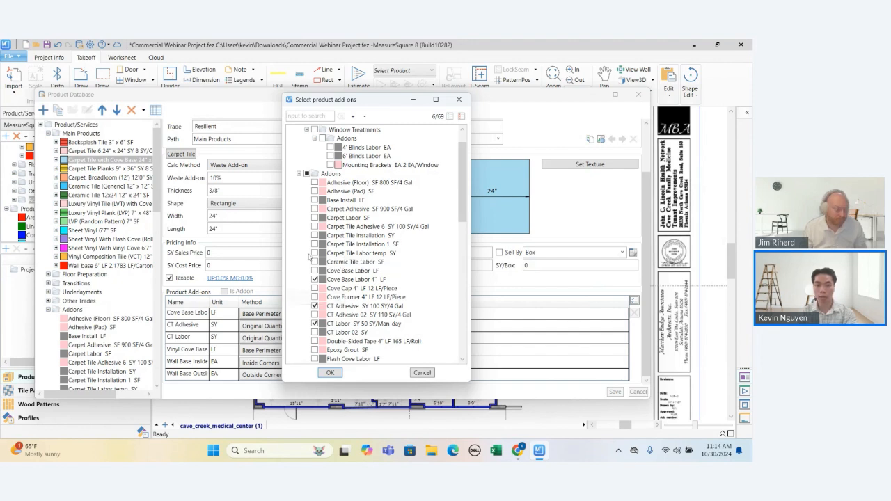
pyautogui.click(315, 235)
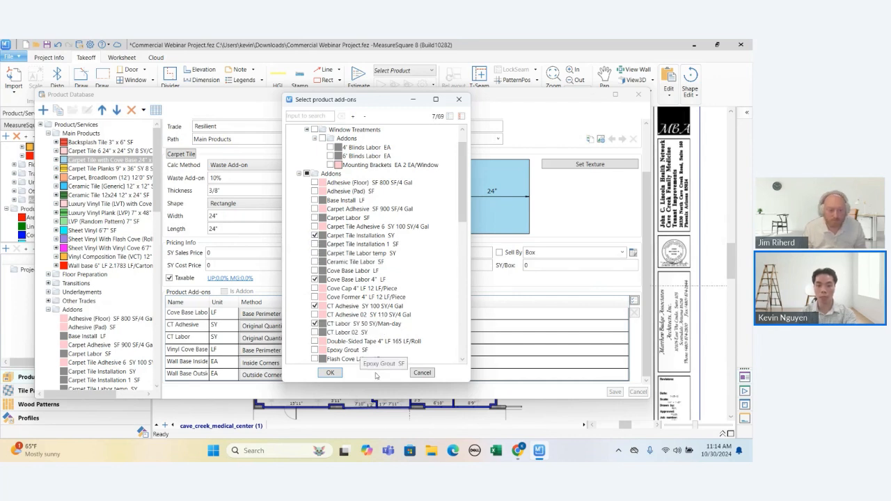
pyautogui.click(337, 373)
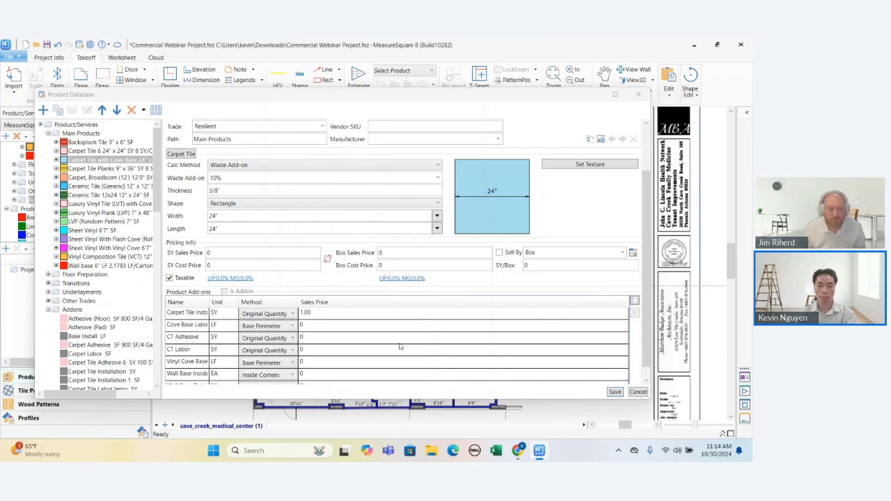
# Step: Widen the name column of the product add-ons table and select the Carpet Tile Installation row
pyautogui.moveTo(645, 358); pyautogui.dragTo(644, 376)
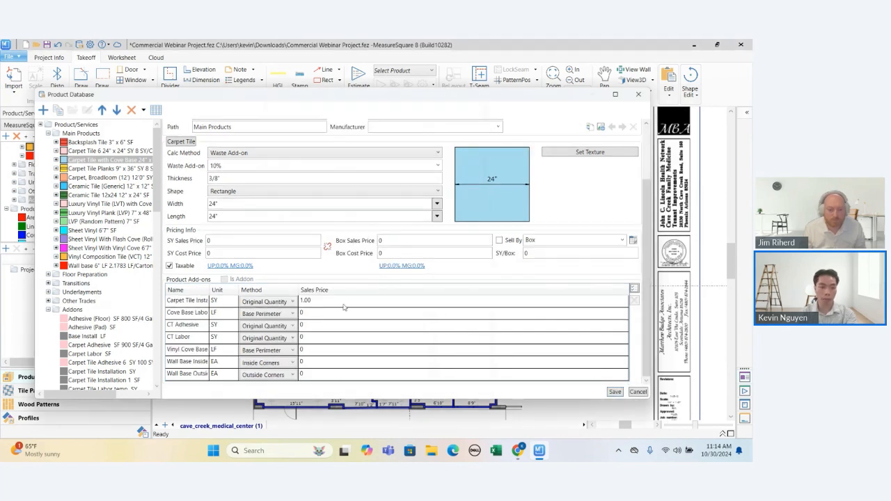
pyautogui.moveTo(209, 294); pyautogui.dragTo(226, 295)
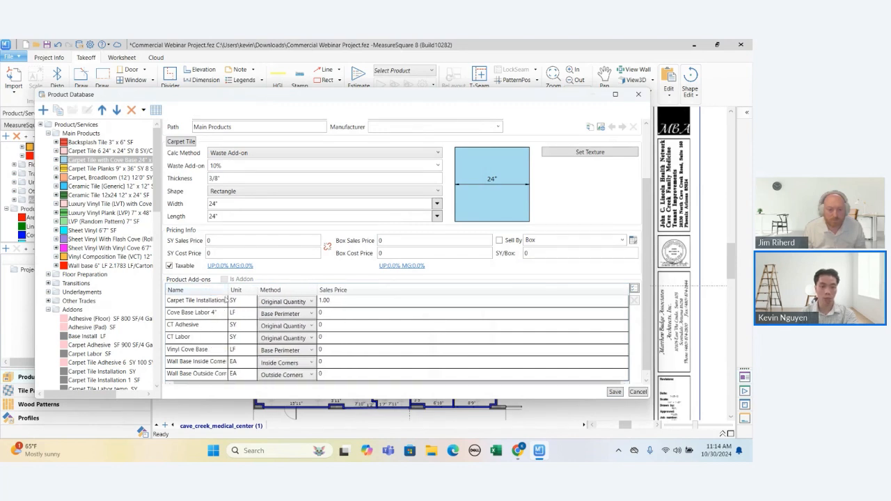
pyautogui.click(226, 302)
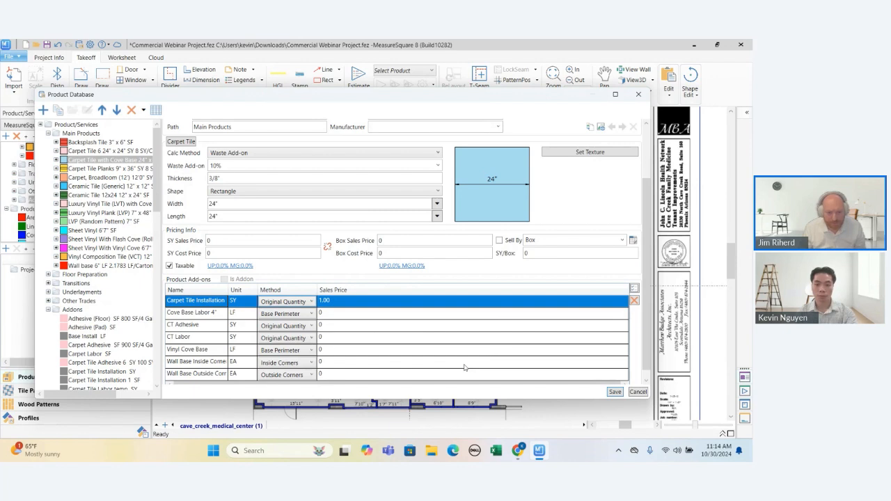
# Step: Review the selectable product add-ons, and close the selection list and the product database without saving
pyautogui.click(634, 288)
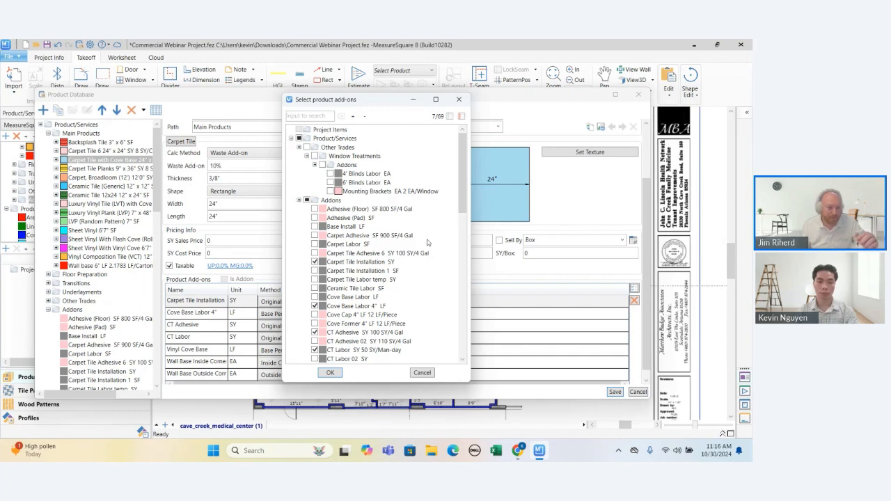
pyautogui.scroll(-1, 427, 242)
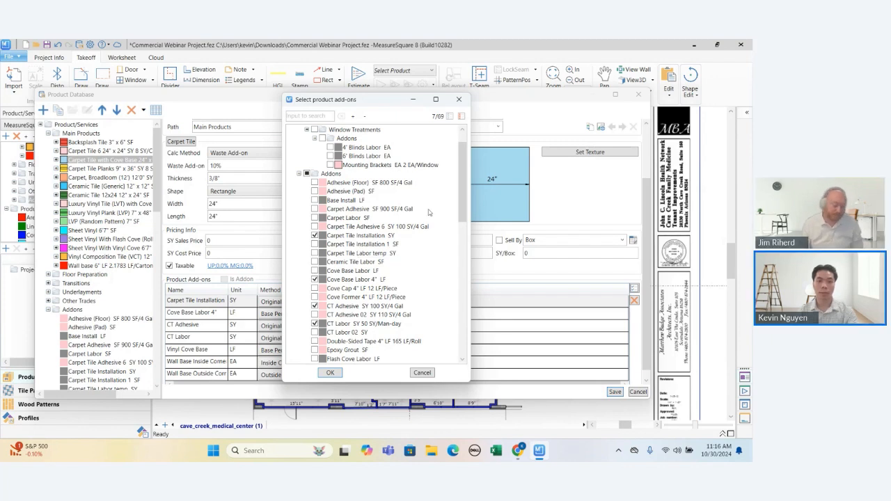
pyautogui.click(459, 99)
pyautogui.click(638, 95)
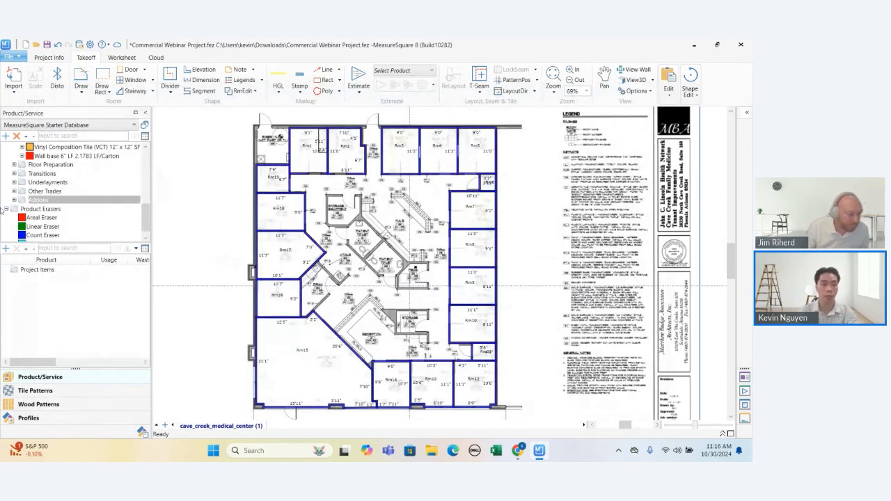
# Step: Add the Carpet Tile with Cove Base product from Main Products to the project items list
pyautogui.scroll(3, 62, 200)
pyautogui.scroll(2, 62, 200)
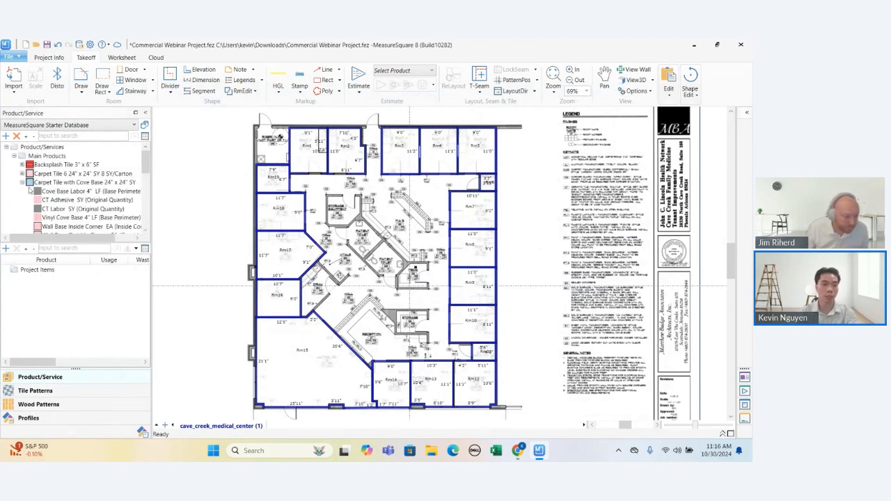
pyautogui.click(43, 183)
pyautogui.rightClick(43, 183)
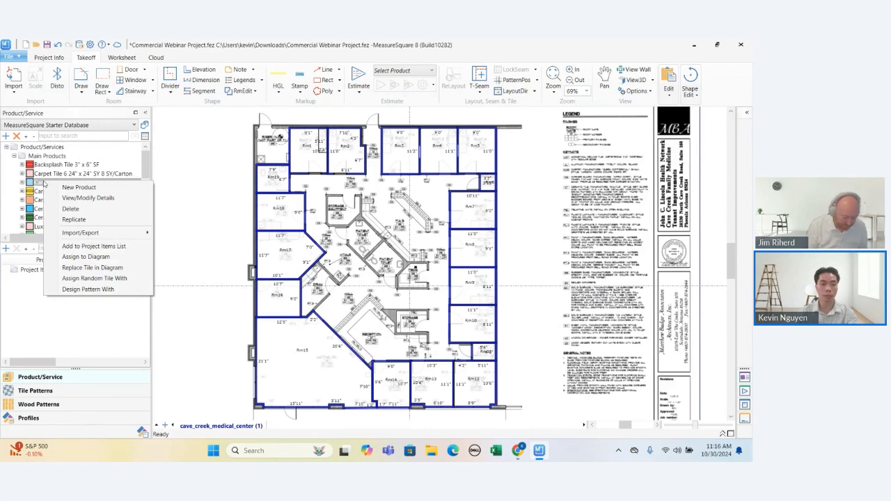
pyautogui.click(86, 248)
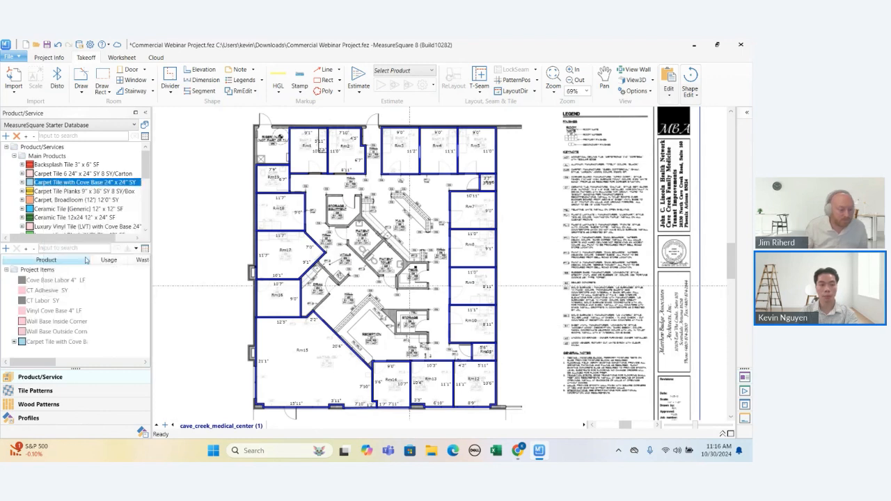
# Step: Review the project item details of Wall Base Outside Corner, Wall Base Inside Corner and Carpet Tile with Cove Base
pyautogui.click(55, 332)
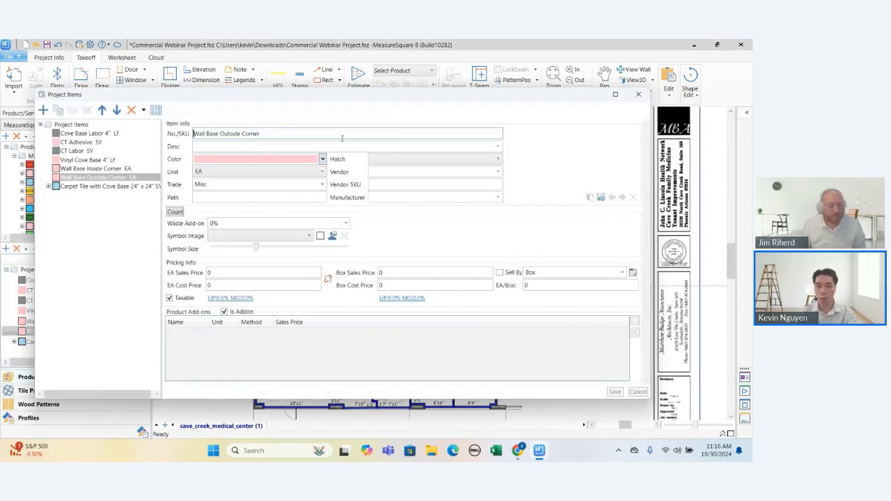
pyautogui.click(106, 186)
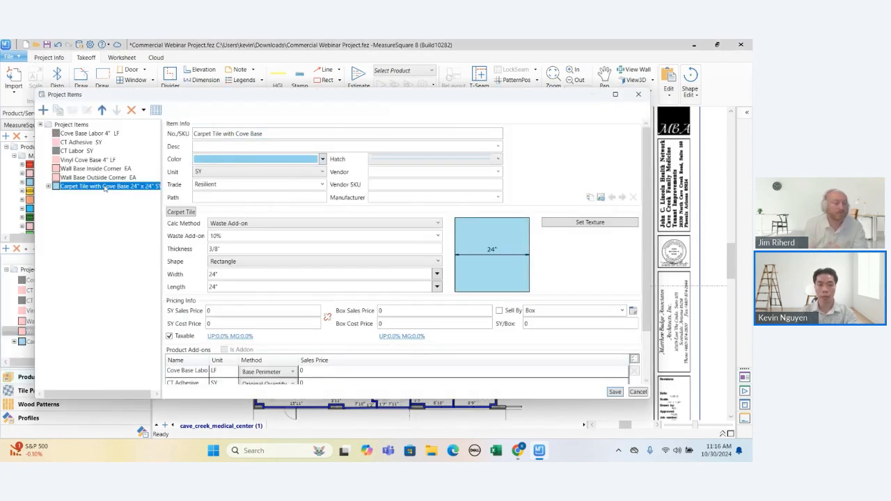
pyautogui.click(106, 169)
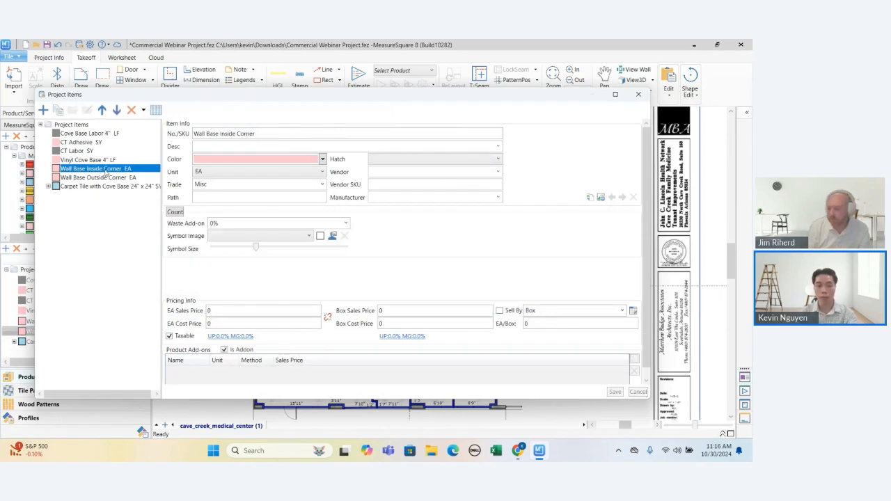
pyautogui.click(109, 186)
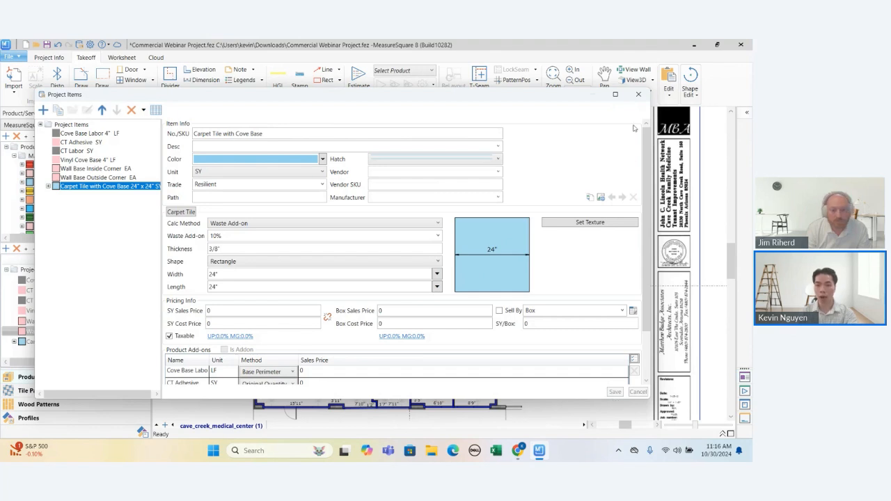
pyautogui.click(638, 94)
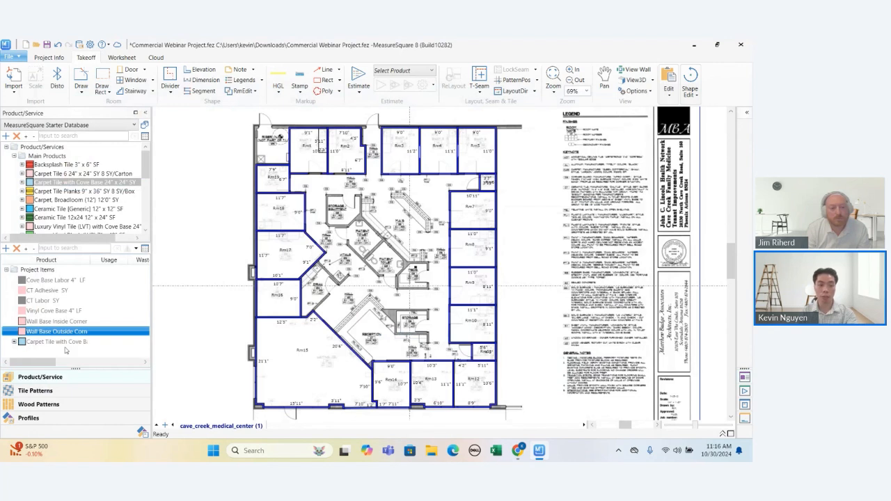
# Step: Assign the Carpet Tile with Cove Base project item to Rm15 and widen the product panel to show the Waste and Boxes columns
pyautogui.moveTo(60, 346); pyautogui.dragTo(284, 363)
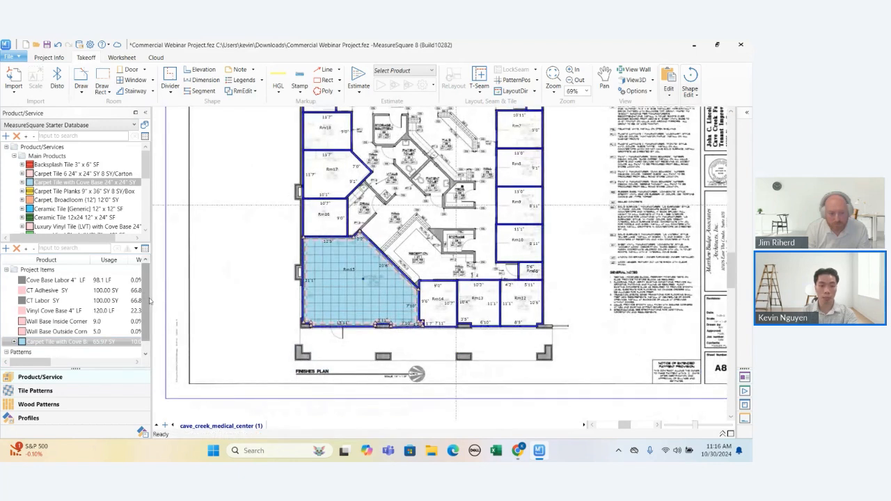
pyautogui.moveTo(151, 299); pyautogui.dragTo(212, 300)
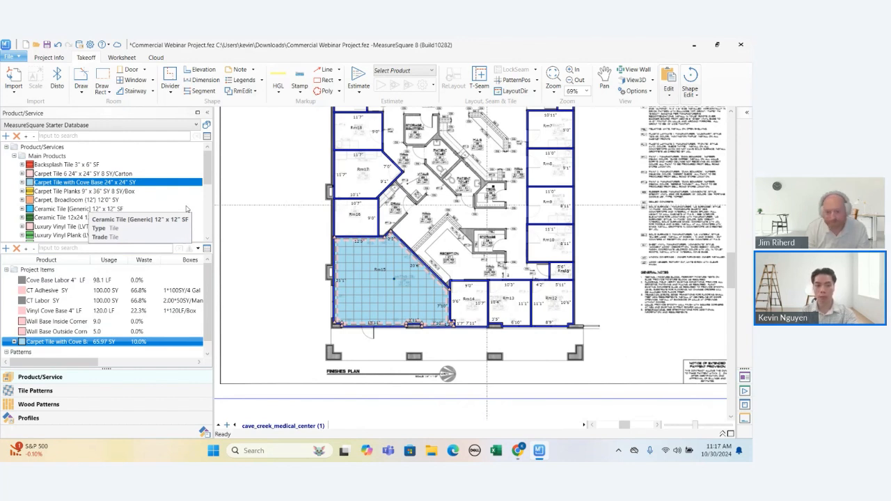
# Step: Examine the finishes plan around the tiled Rm15, the upper rooms and the central hall area
pyautogui.moveTo(274, 237); pyautogui.dragTo(261, 257, button='middle')
pyautogui.scroll(-5, 261, 257)
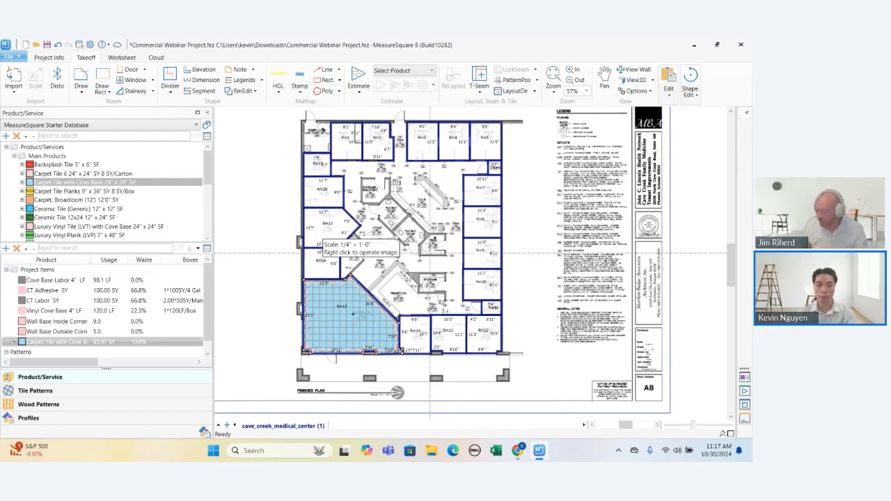
pyautogui.scroll(2, 429, 253)
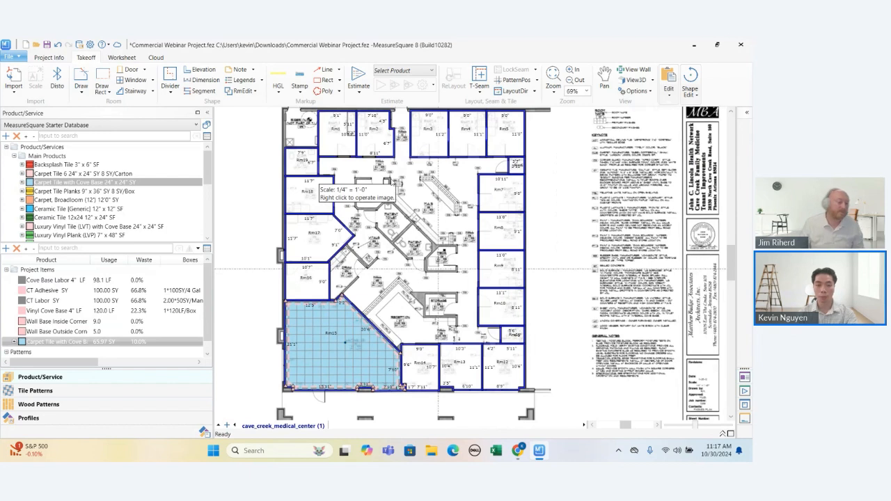
pyautogui.moveTo(439, 269); pyautogui.dragTo(436, 284, button='middle')
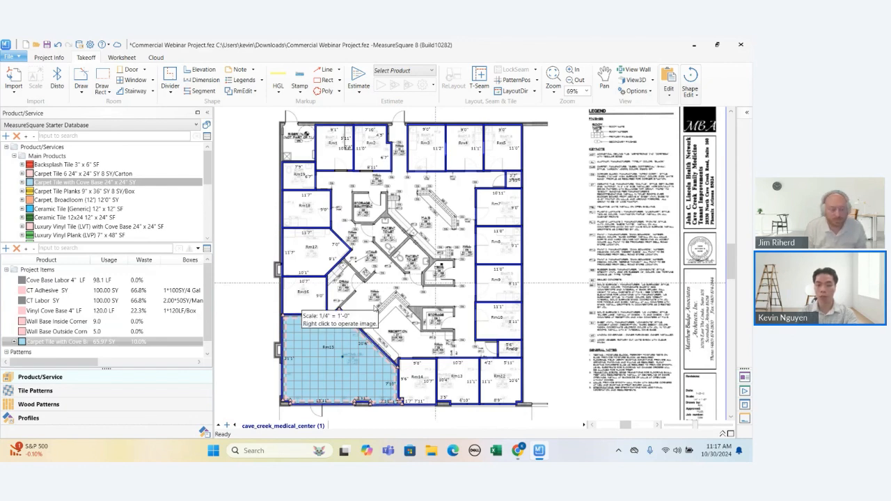
pyautogui.scroll(2, 408, 243)
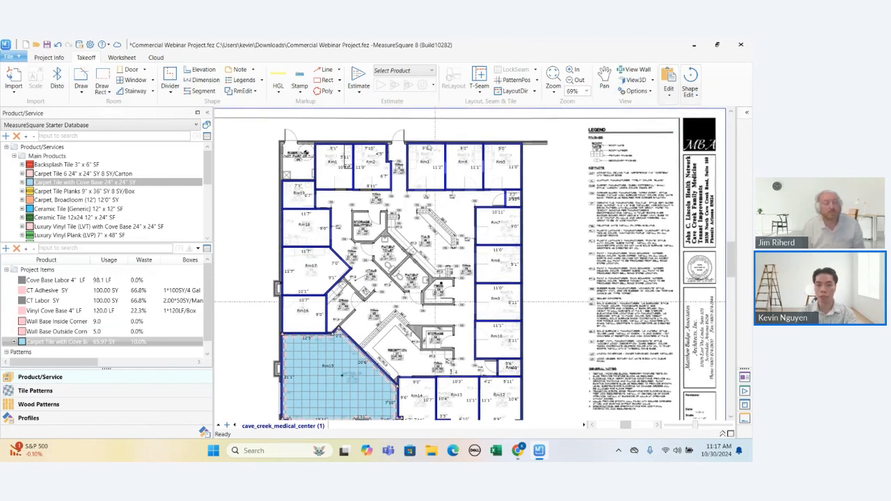
pyautogui.scroll(3, 468, 183)
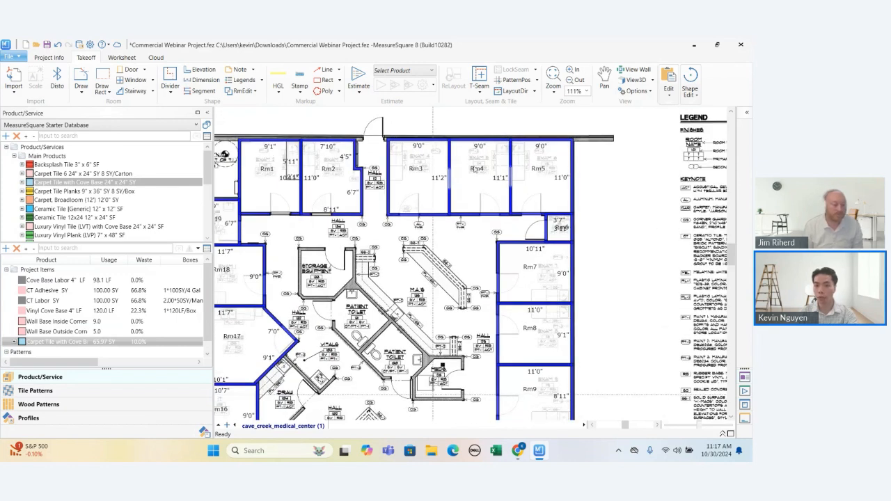
pyautogui.moveTo(485, 199); pyautogui.dragTo(527, 182, button='middle')
pyautogui.scroll(-2, 527, 182)
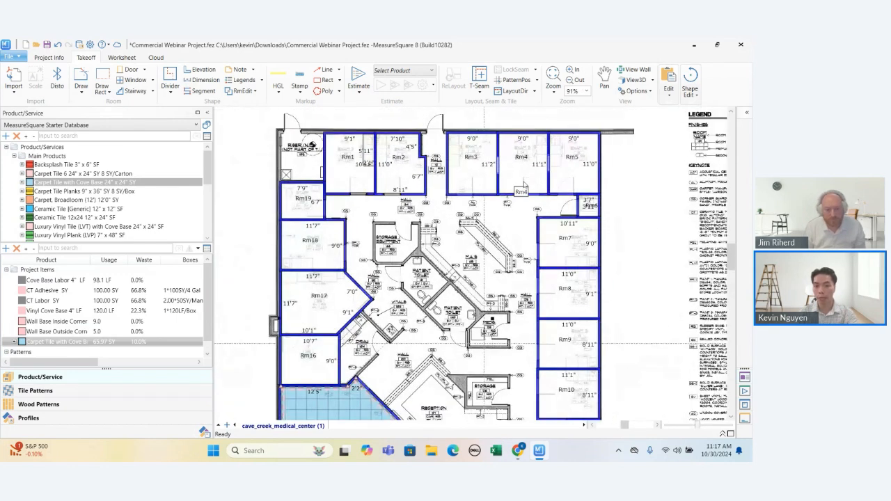
pyautogui.scroll(-3, 455, 135)
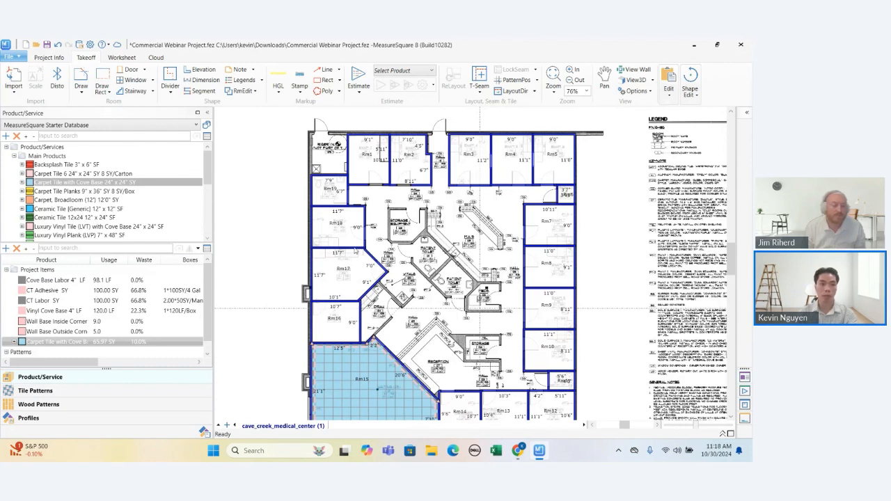
# Step: Draw the central hall as one room, starting with the entrance edge between Rm2 and Rm3 and closing along the surrounding rooms' walls, and select it
pyautogui.click(83, 76)
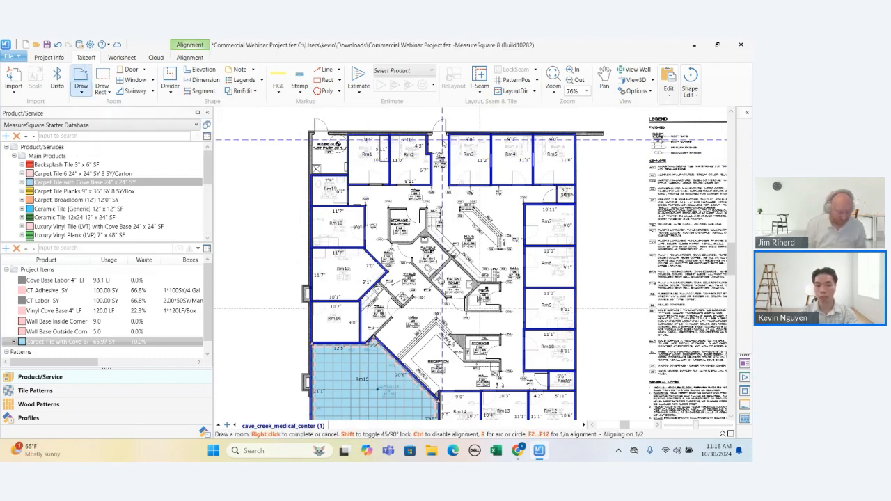
pyautogui.scroll(2, 442, 139)
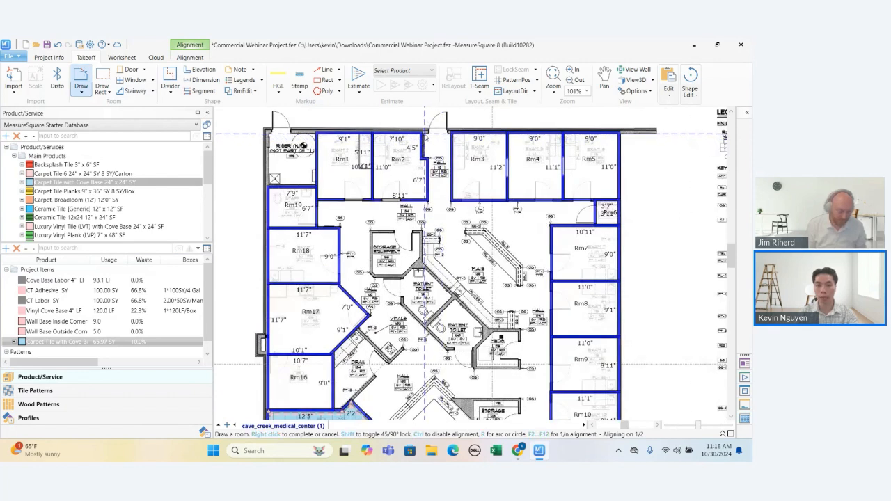
pyautogui.click(423, 135)
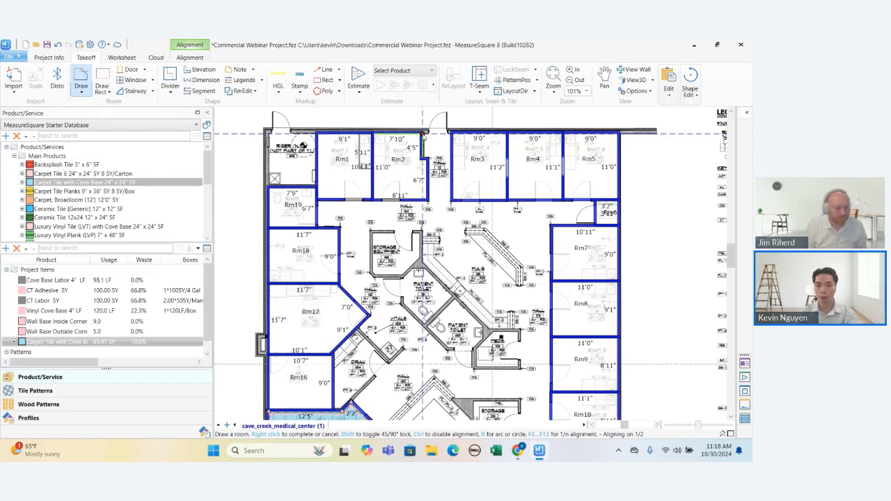
pyautogui.click(449, 133)
pyautogui.scroll(-1, 445, 202)
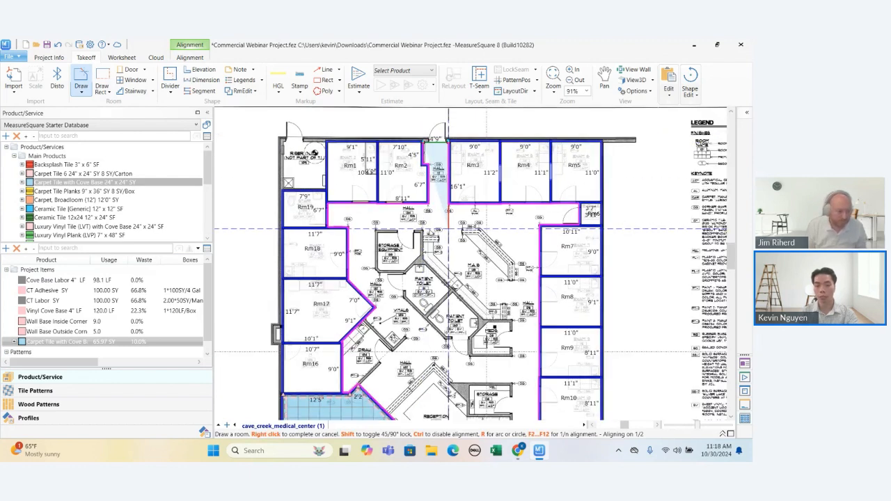
pyautogui.scroll(-2, 448, 228)
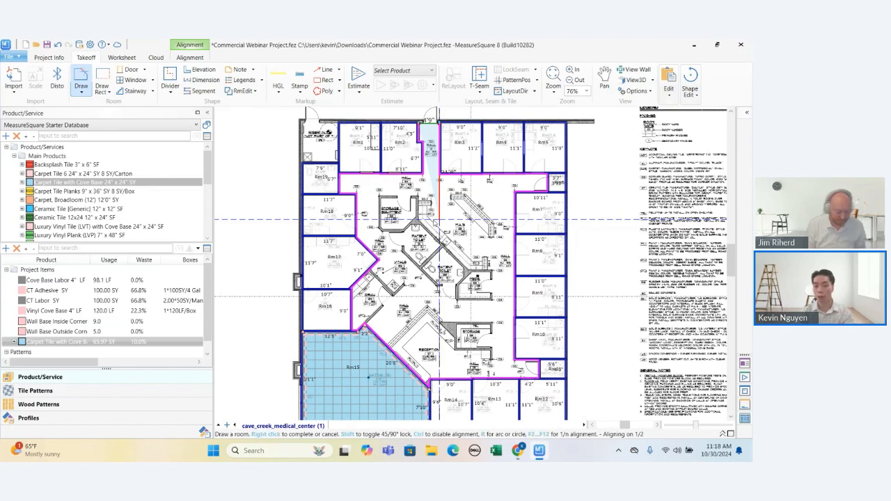
pyautogui.rightClick(440, 221)
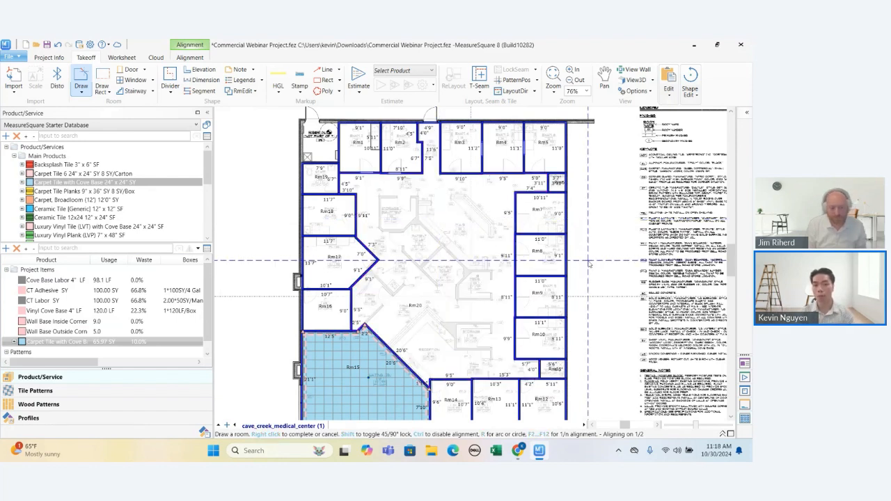
pyautogui.click(437, 230)
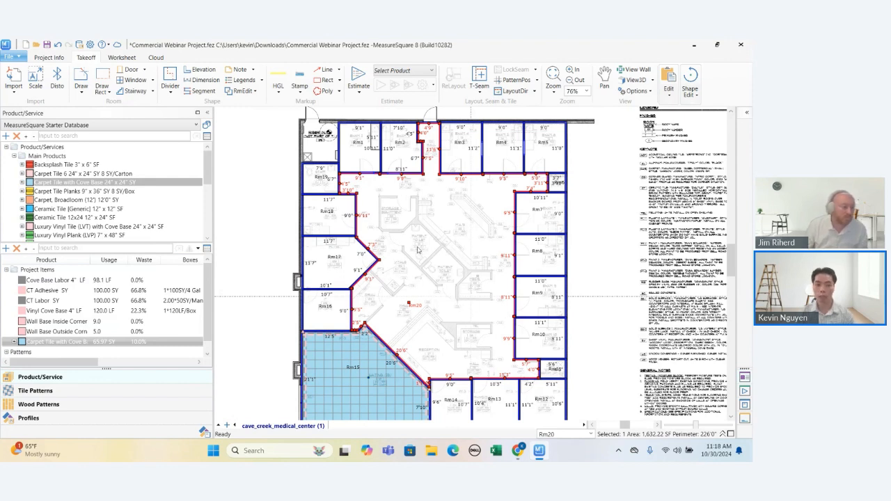
pyautogui.scroll(2, 452, 300)
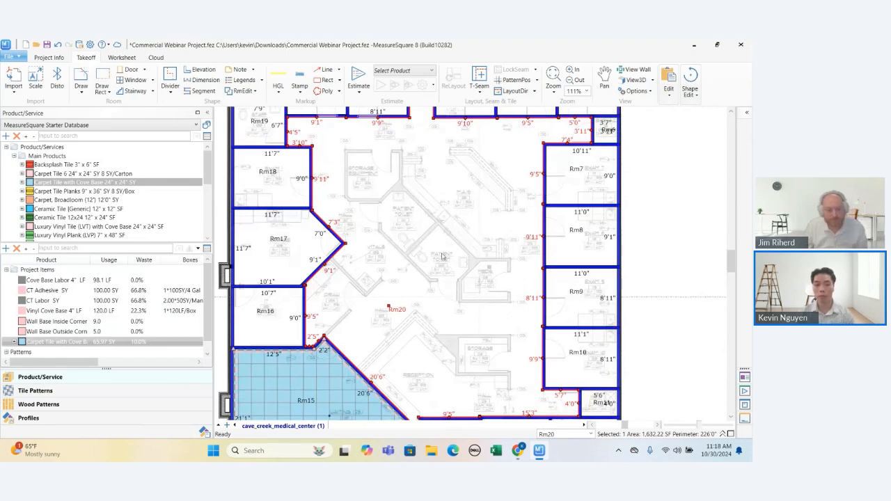
pyautogui.scroll(-2, 410, 217)
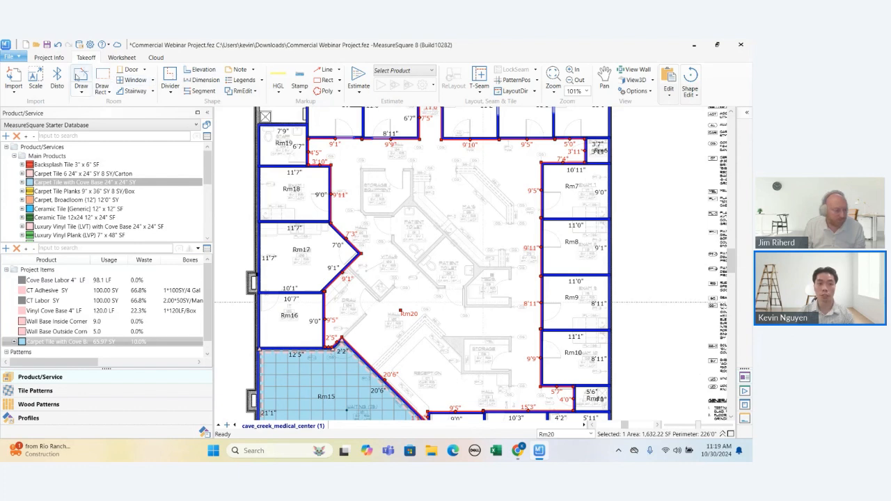
# Step: Draw the five-sided Storage / Equipment room inside the hall, with edges about 8'1", 4'3", 4'1" and 4'10" long
pyautogui.click(77, 77)
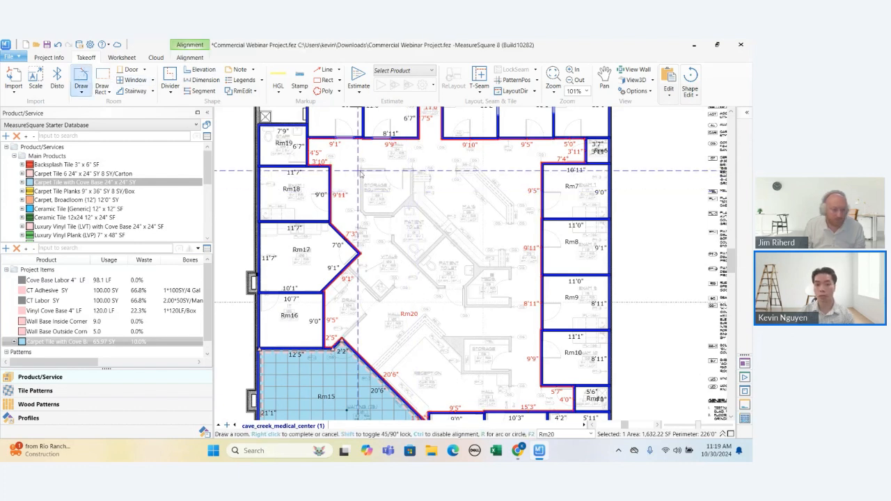
pyautogui.scroll(3, 374, 182)
pyautogui.scroll(3, 374, 182)
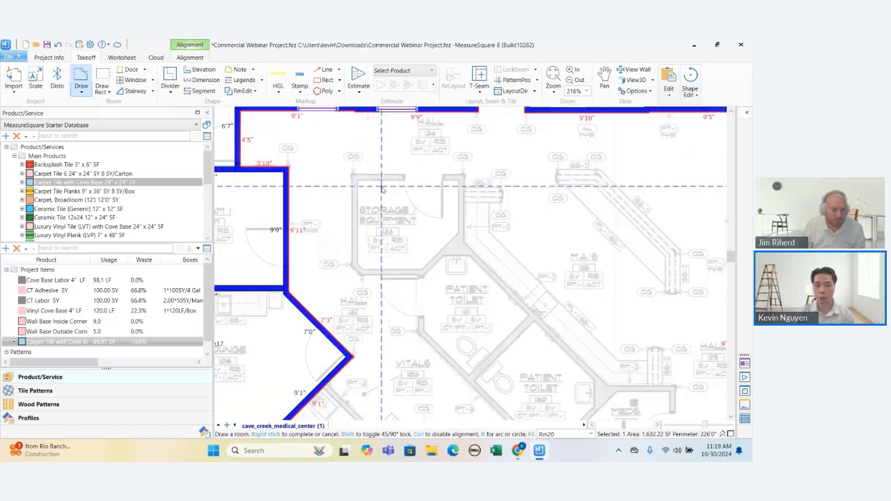
pyautogui.click(357, 179)
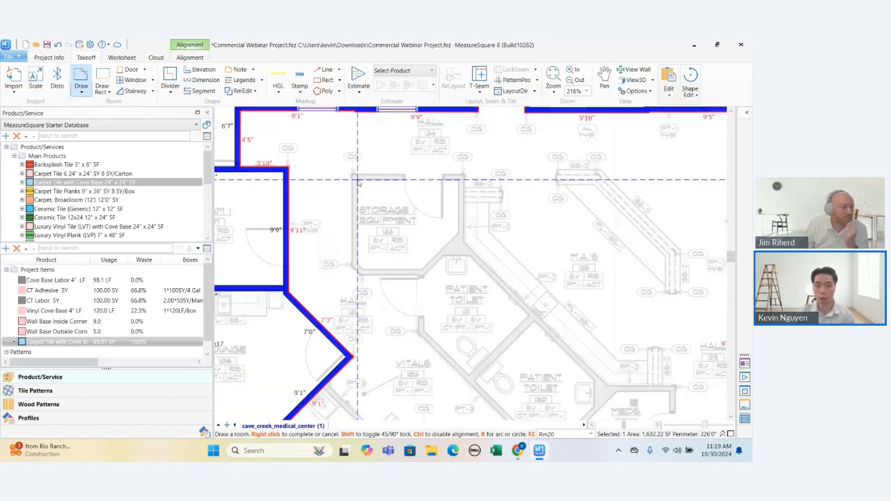
pyautogui.click(459, 180)
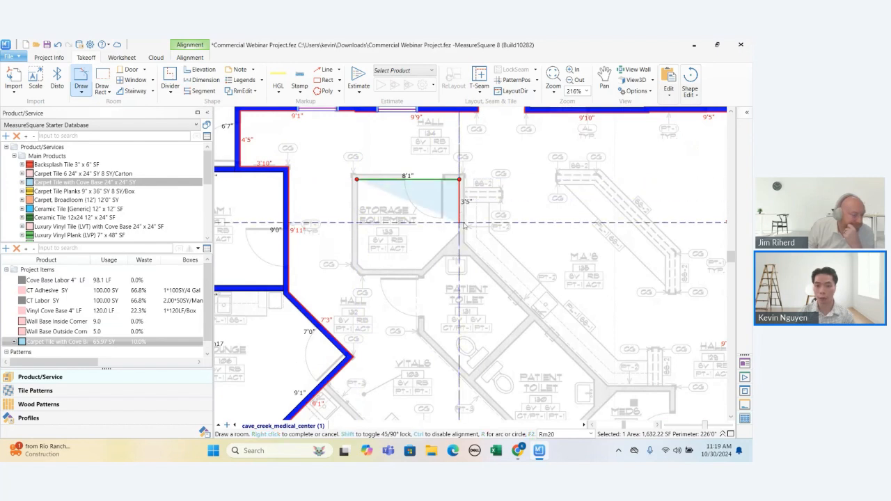
pyautogui.click(459, 234)
pyautogui.click(423, 270)
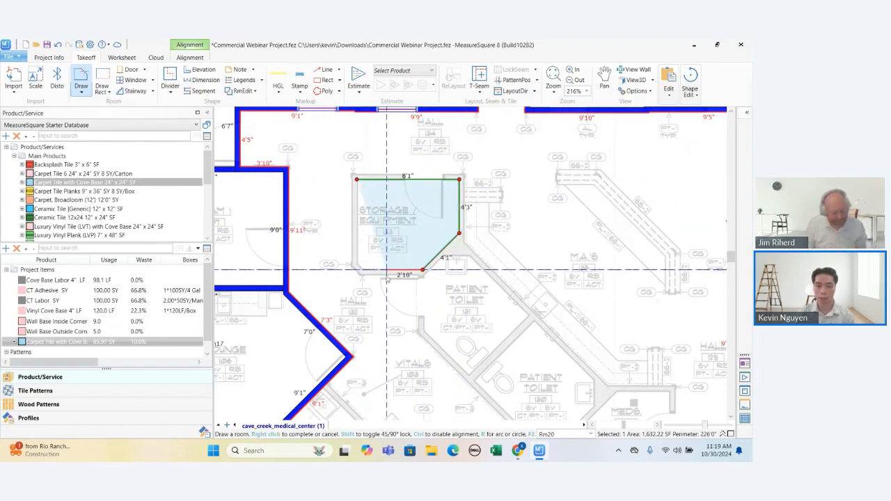
pyautogui.click(359, 271)
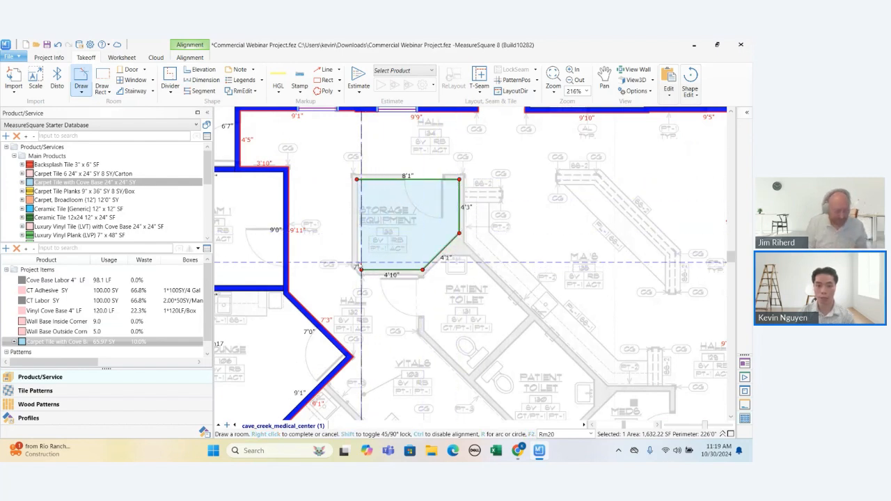
pyautogui.click(356, 180)
pyautogui.rightClick(448, 204)
pyautogui.scroll(-6, 448, 204)
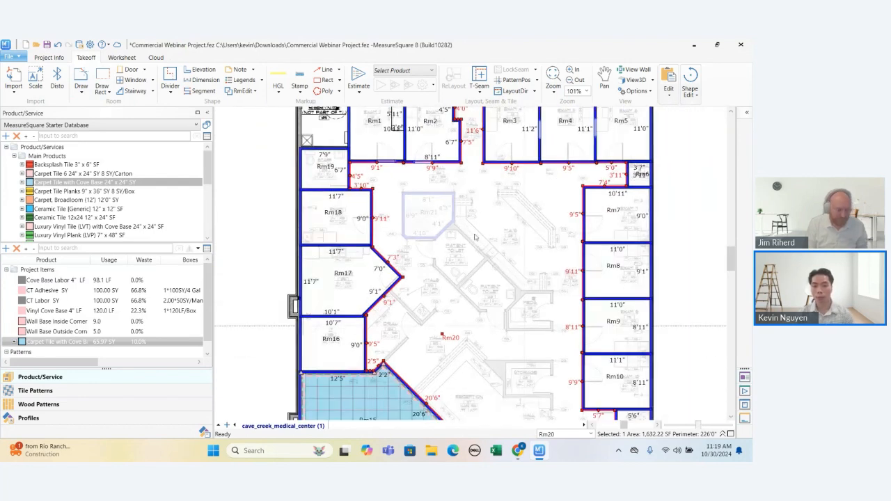
# Step: Send the hall room Rm20 to the back and punch the Storage / Equipment room Rm21 out of it
pyautogui.rightClick(489, 220)
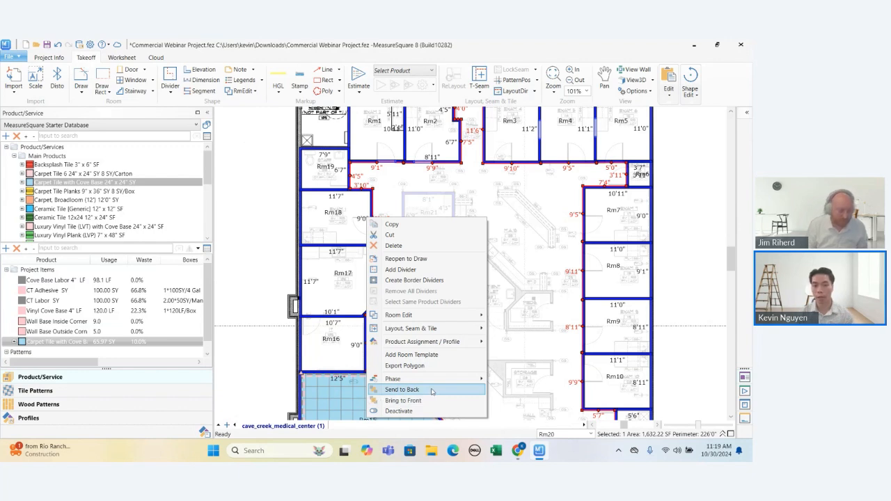
pyautogui.click(431, 392)
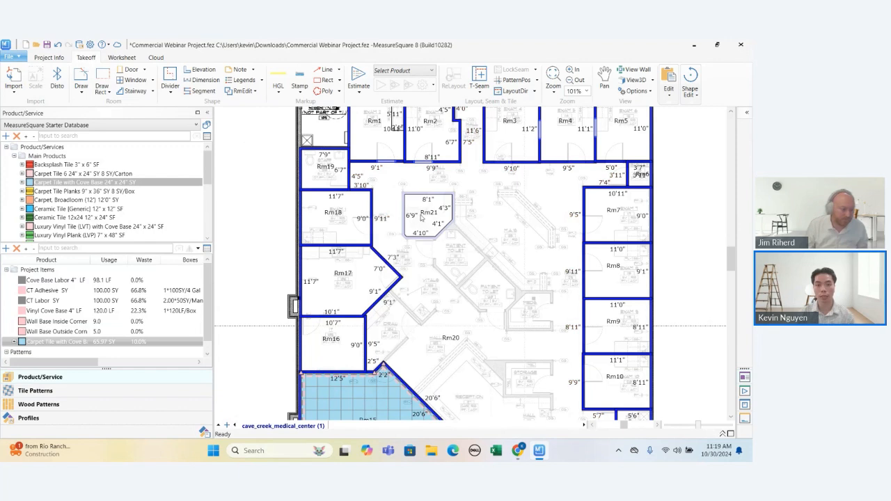
pyautogui.rightClick(421, 218)
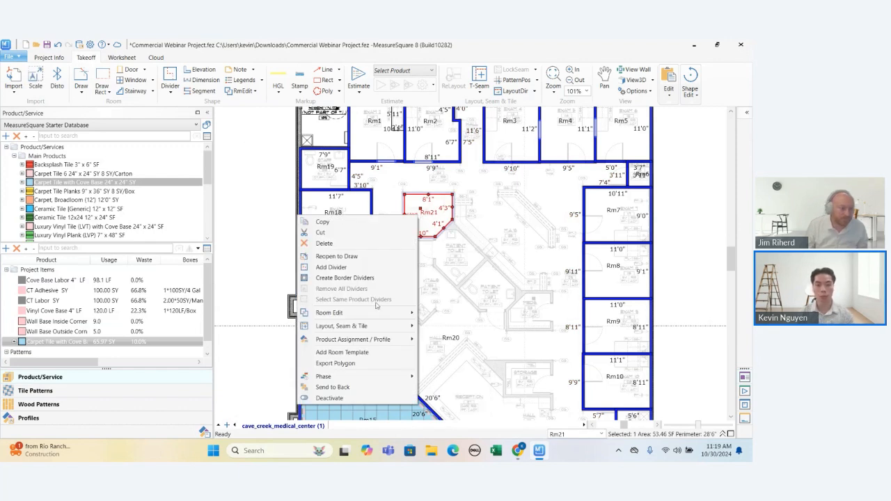
pyautogui.moveTo(355, 318)
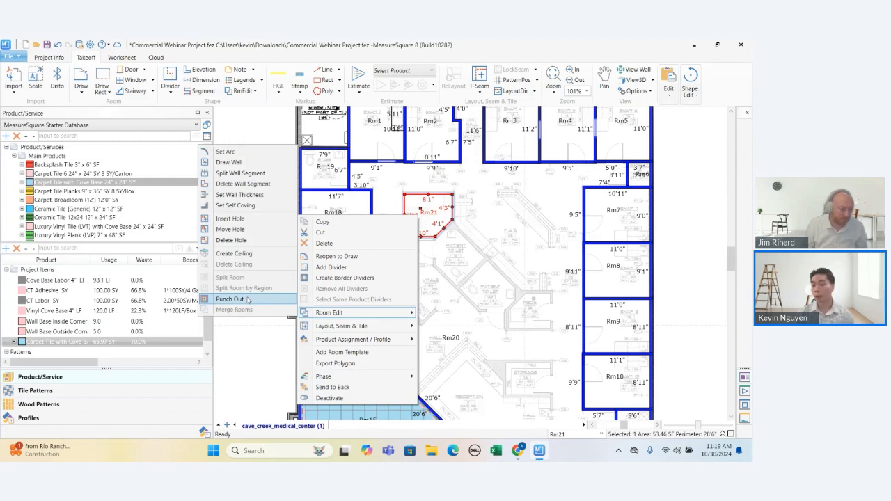
pyautogui.click(247, 300)
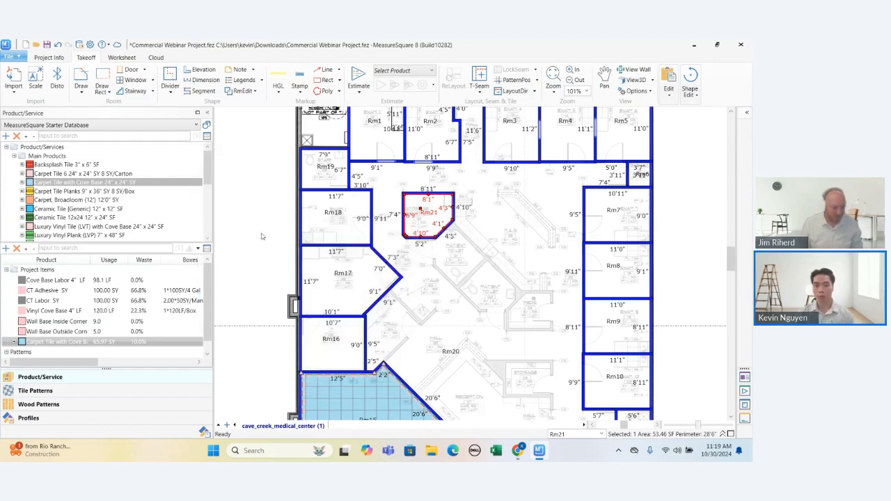
pyautogui.click(266, 238)
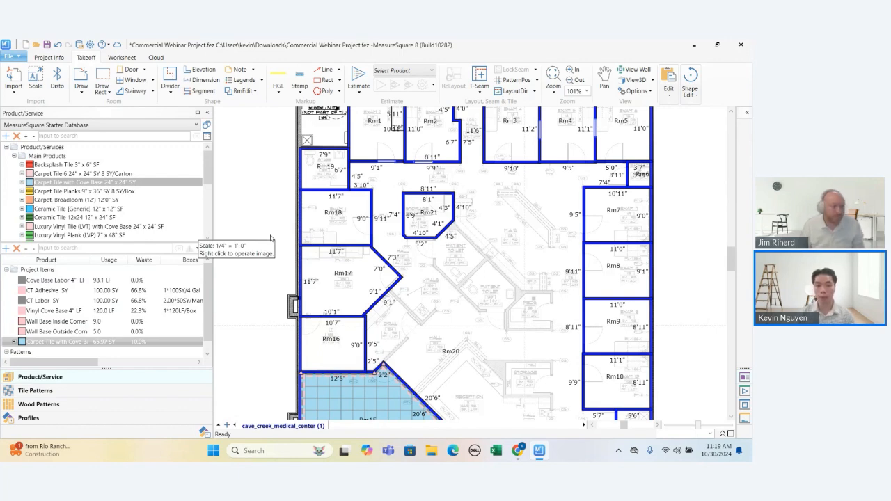
# Step: Delete the central hall room Rm20
pyautogui.scroll(-2, 440, 219)
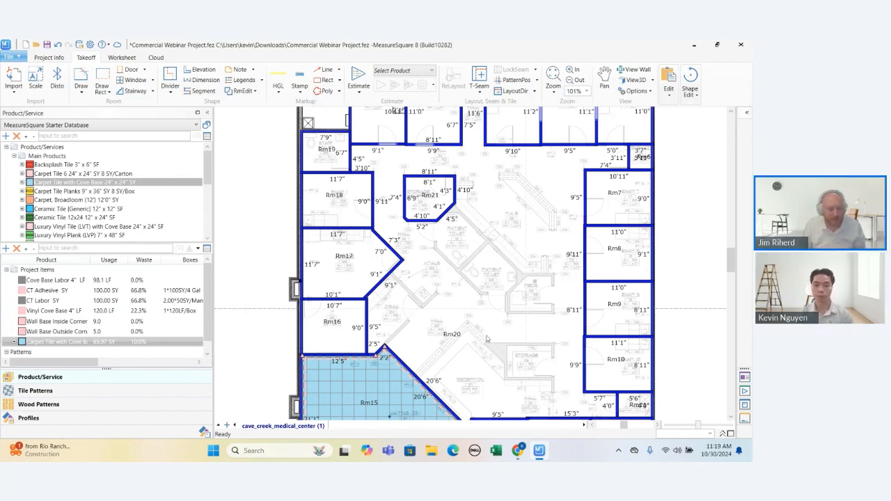
pyautogui.scroll(-2, 489, 348)
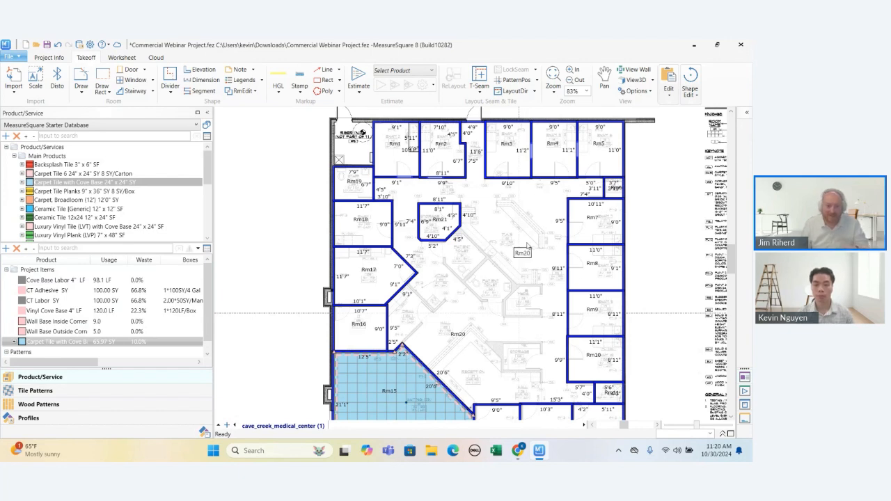
pyautogui.click(515, 277)
pyautogui.rightClick(514, 277)
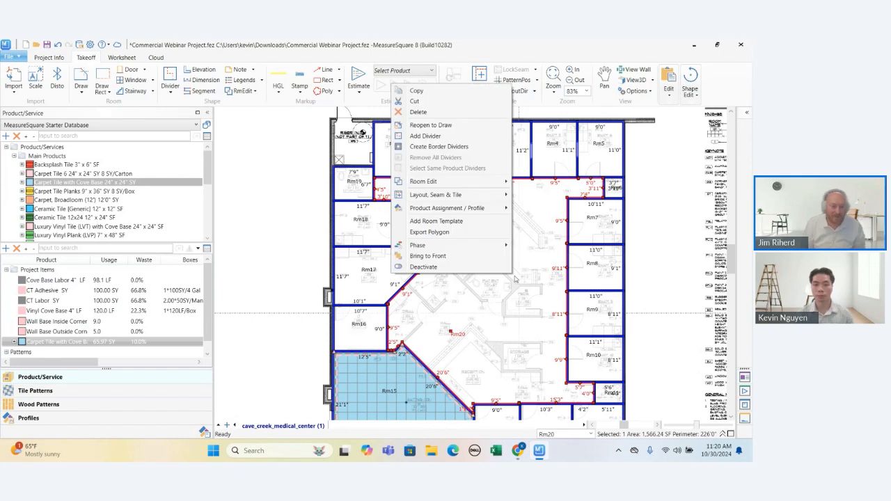
pyautogui.click(447, 113)
# Step: Move the small room Rm6 out of the building to the blank area east of Rm7
pyautogui.moveTo(613, 189); pyautogui.dragTo(652, 191)
pyautogui.moveTo(521, 179); pyautogui.dragTo(427, 220, button='middle')
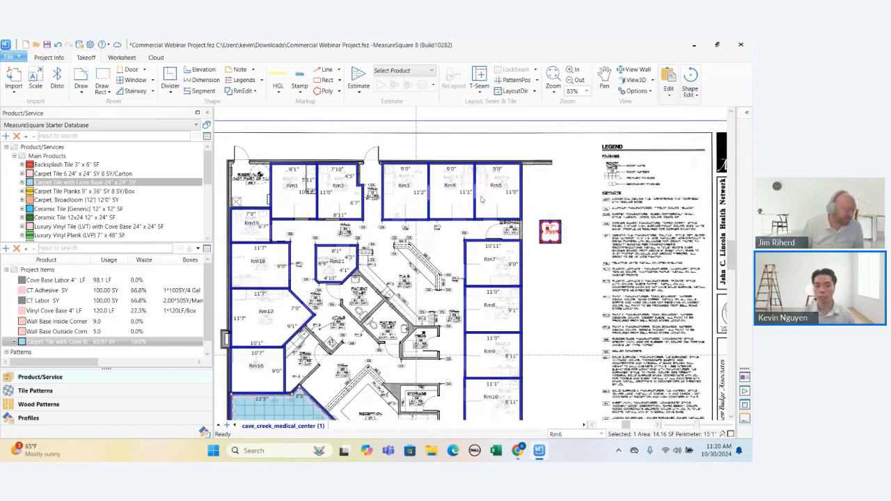
# Step: Move the small room Rm6 back against the building's east wall to close the hall opening between Rm5 and Rm7
pyautogui.scroll(2, 447, 201)
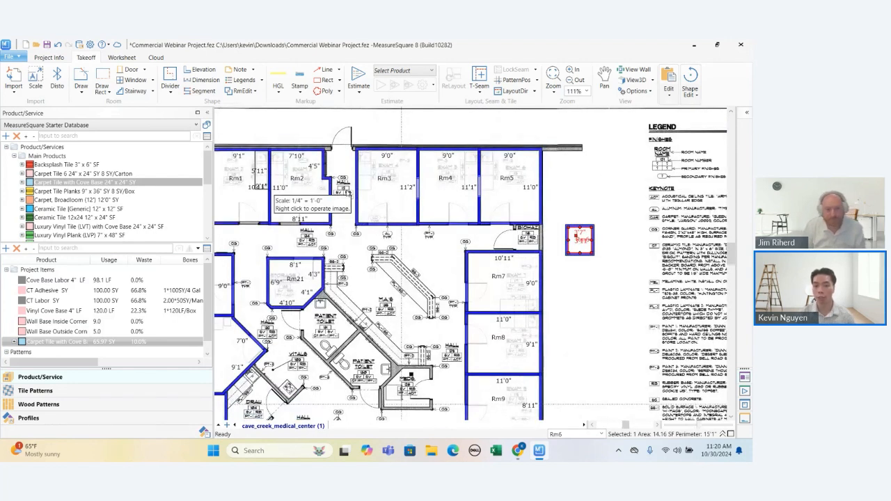
pyautogui.moveTo(576, 249); pyautogui.dragTo(550, 248)
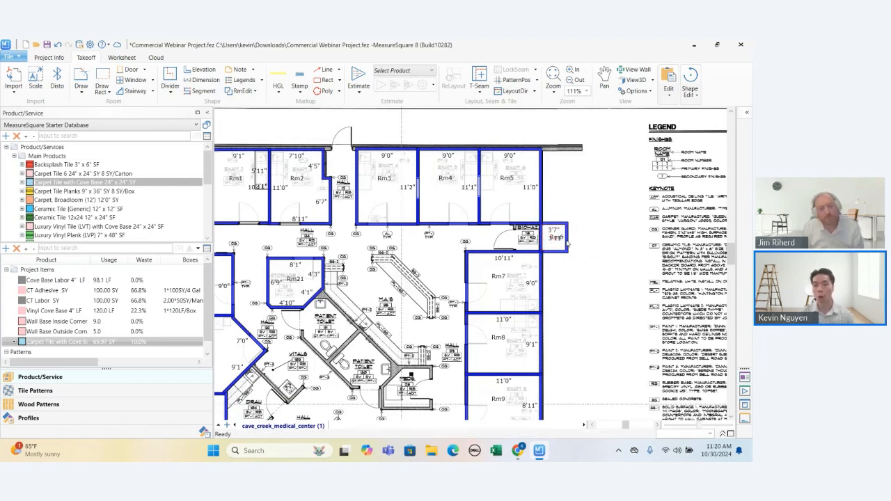
pyautogui.scroll(-3, 567, 242)
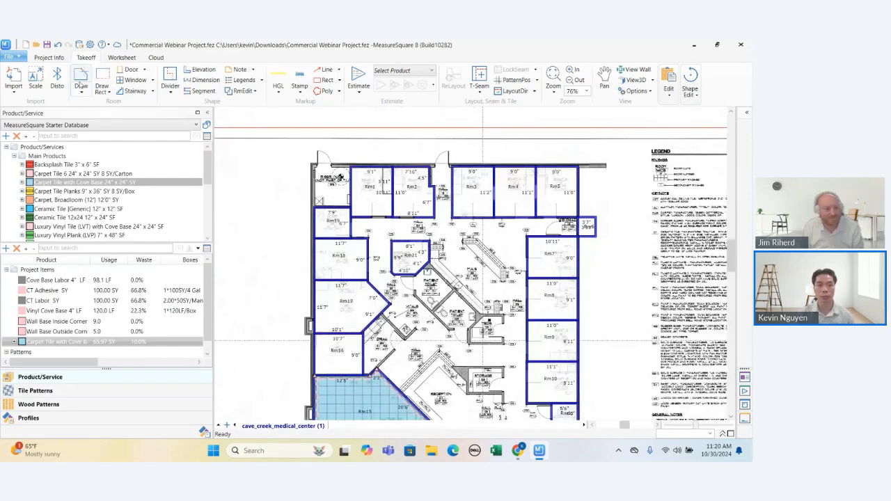
# Step: Draw the central hall room by auto-filling the enclosed area between the perimeter rooms, starting at the north entrance between Rm2 and Rm3
pyautogui.click(81, 84)
pyautogui.click(450, 168)
pyautogui.click(443, 231)
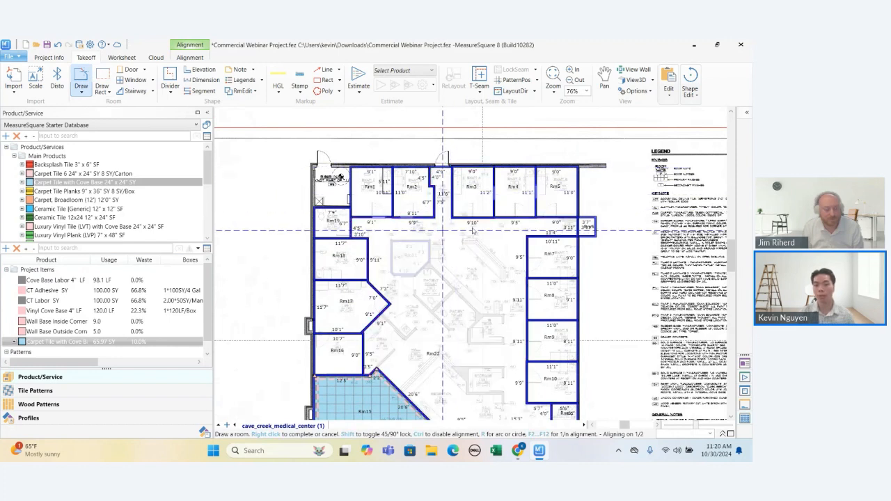
# Step: Finish room drawing, move the small room Rm6 east away from the building and delete it
pyautogui.rightClick(653, 248)
pyautogui.moveTo(590, 231); pyautogui.dragTo(617, 233)
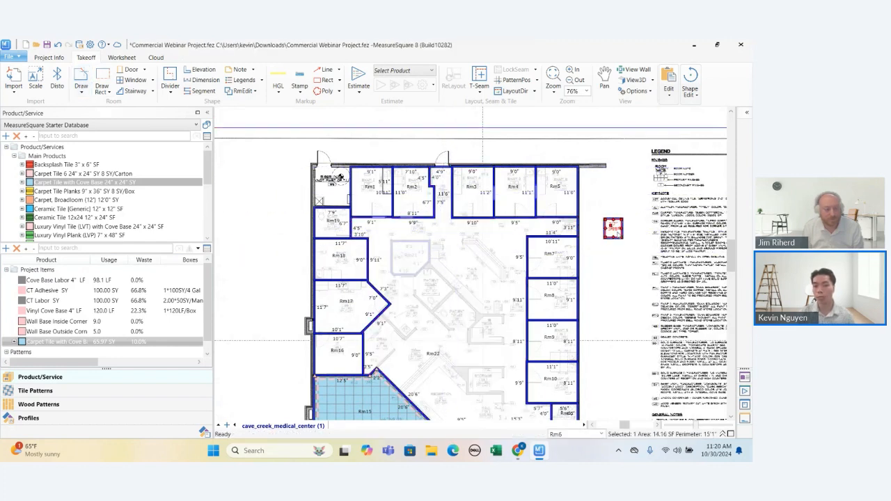
pyautogui.rightClick(616, 233)
pyautogui.click(563, 261)
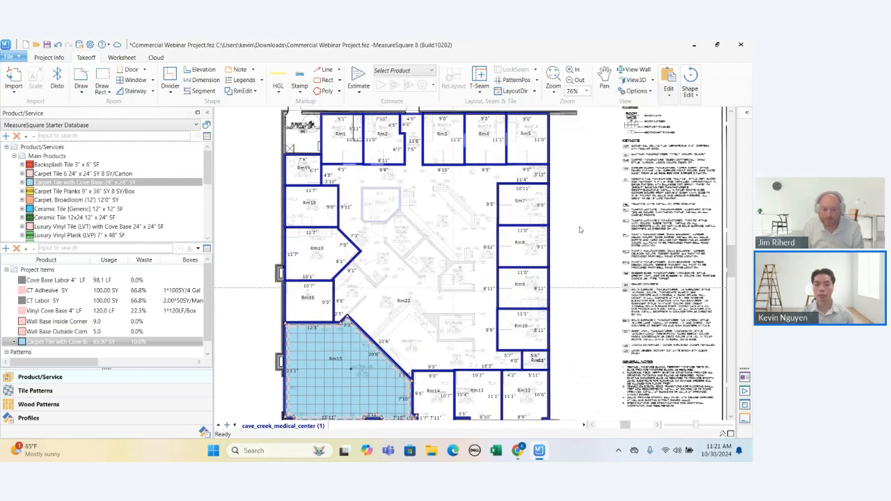
pyautogui.scroll(-1, 582, 233)
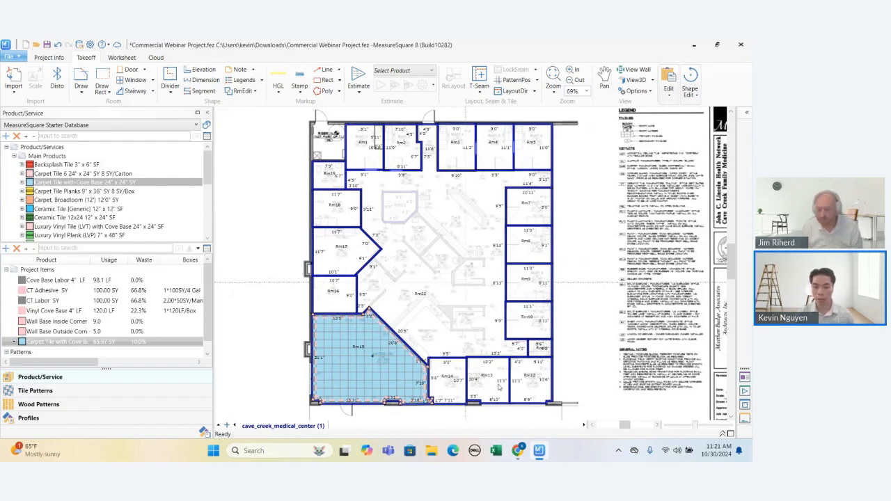
pyautogui.moveTo(517, 450)
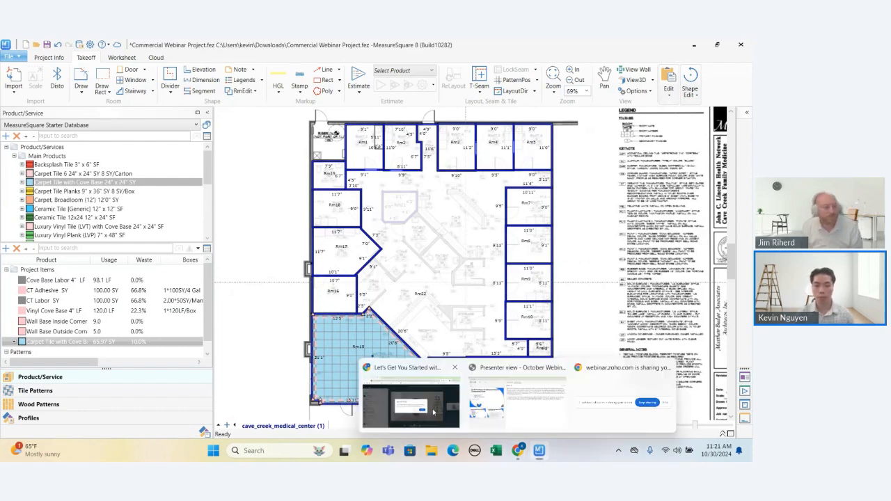
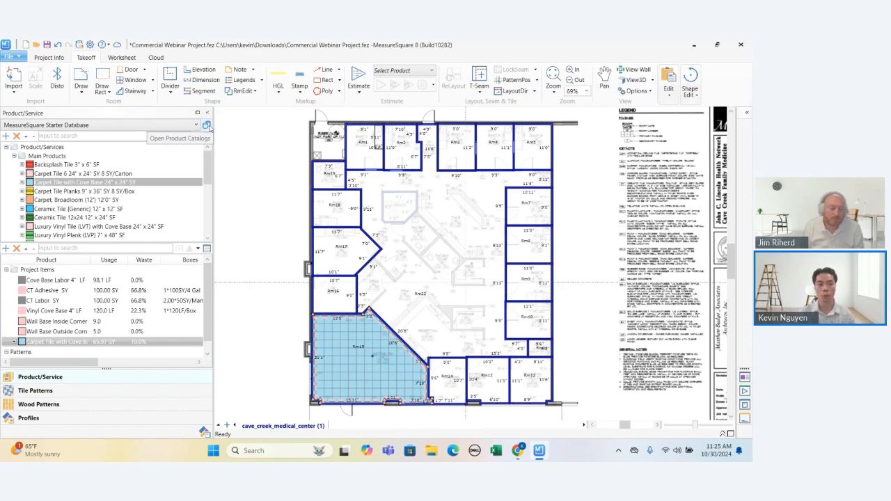
# Step: Refresh the product catalogs and load the 2015 Products catalog
pyautogui.click(207, 125)
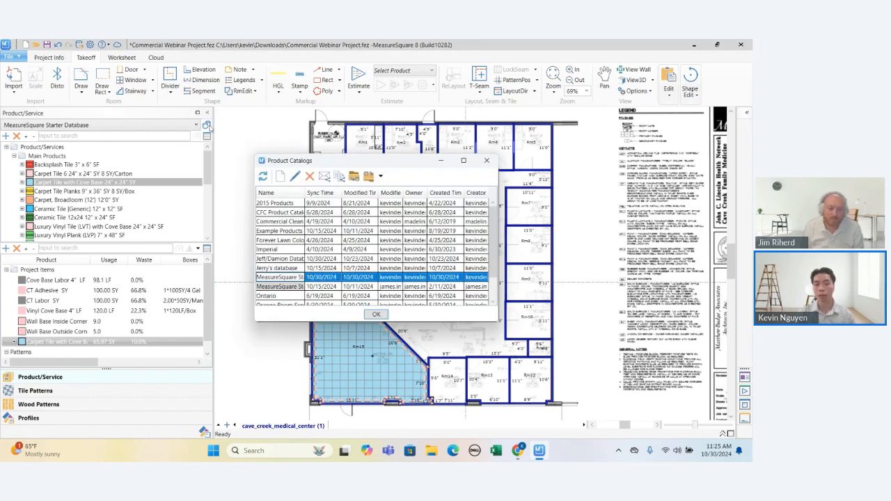
pyautogui.click(263, 178)
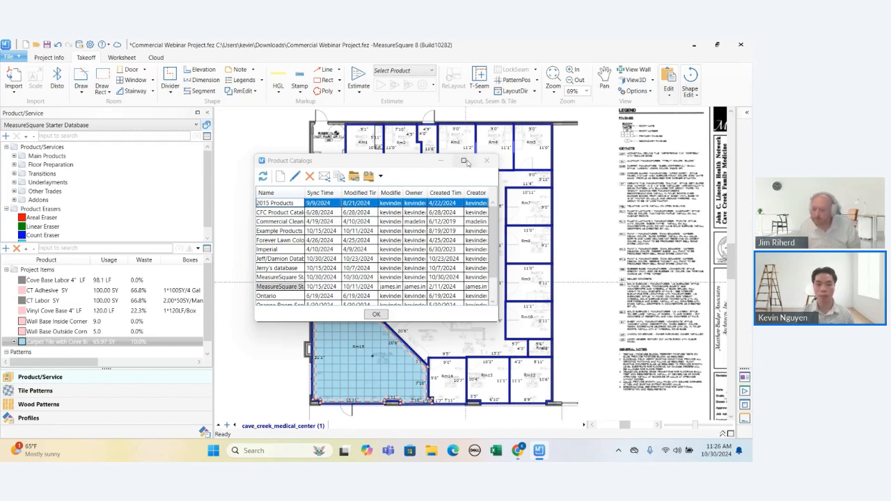
pyautogui.click(376, 314)
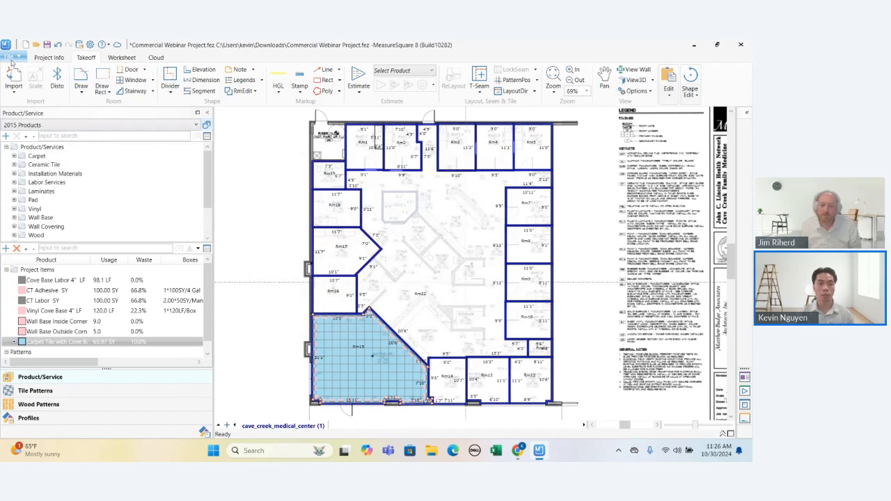
# Step: Review the Sync Profiles options for uploading, downloading, exporting and importing settings
pyautogui.click(10, 58)
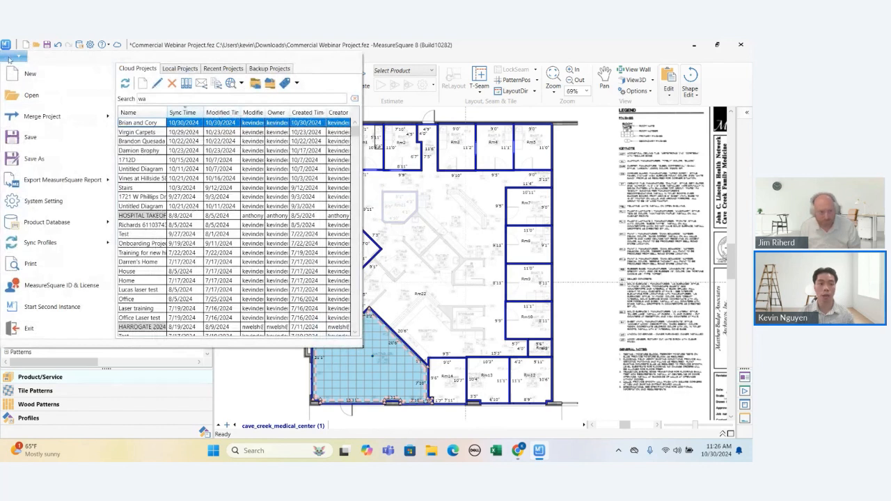
pyautogui.click(10, 58)
pyautogui.click(10, 59)
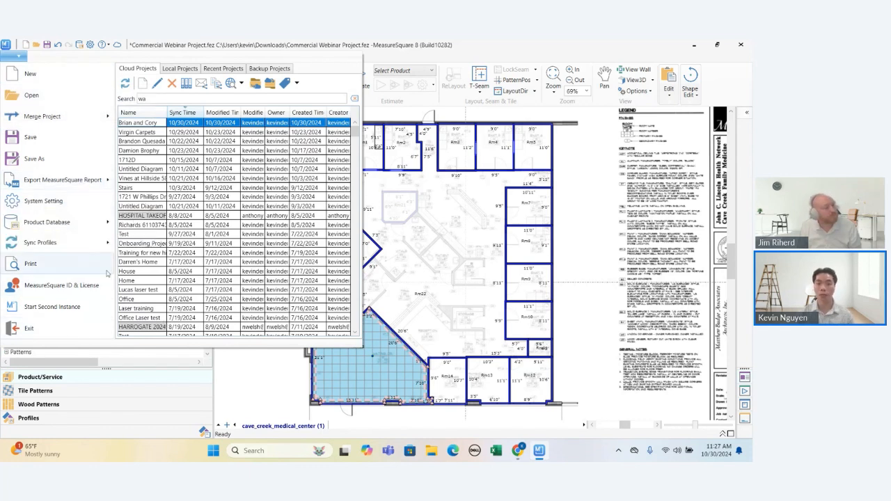
pyautogui.click(78, 245)
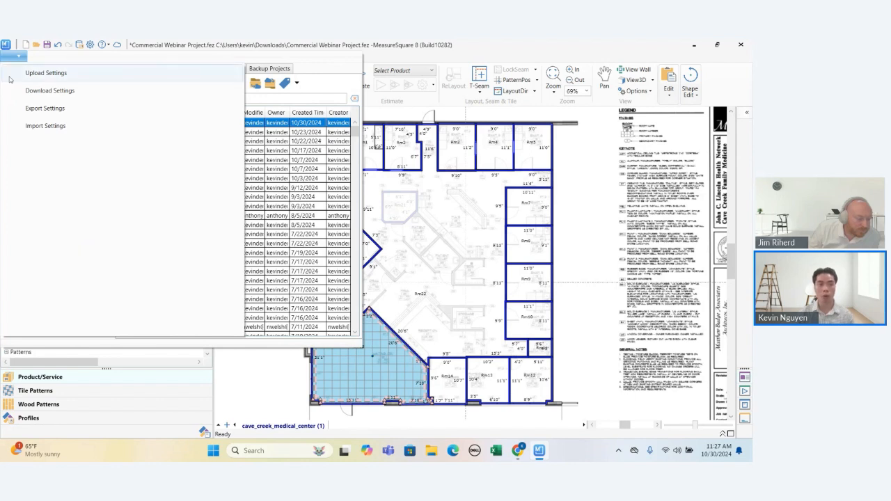
pyautogui.click(16, 57)
pyautogui.click(15, 57)
pyautogui.click(47, 248)
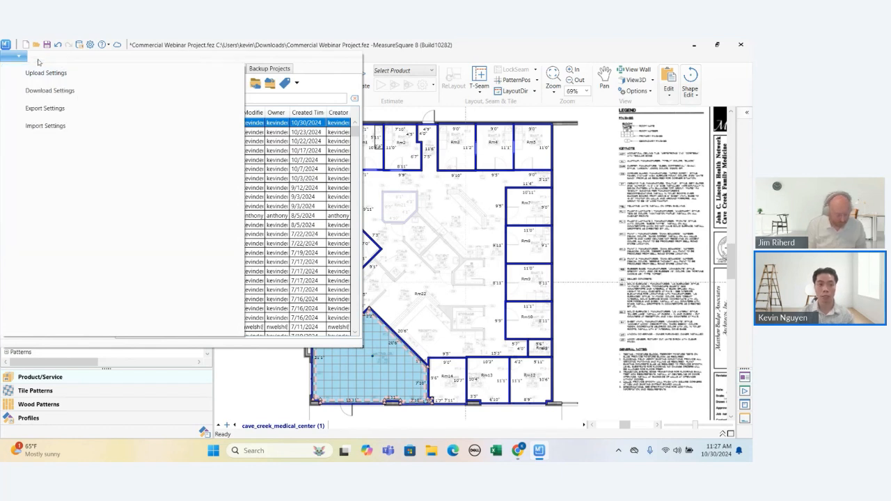
pyautogui.click(16, 59)
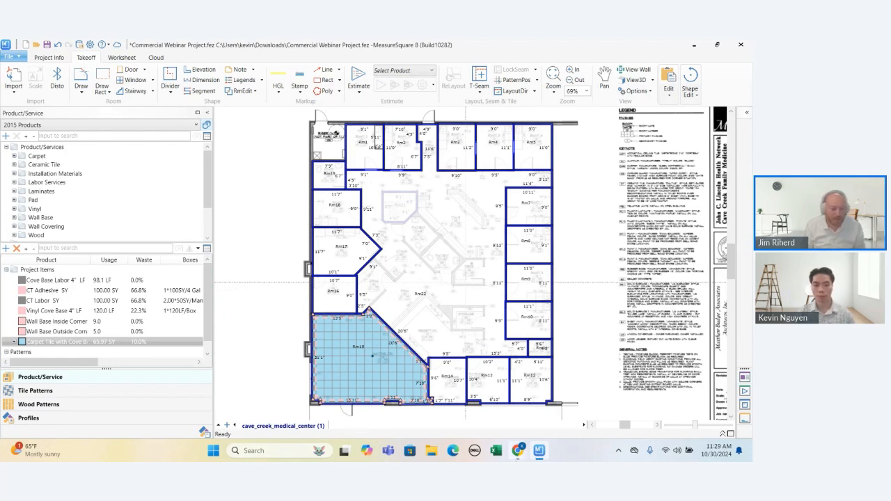
# Step: Switch to the webinar window in the browser and dismiss the Picture-in-Picture dialog
pyautogui.moveTo(517, 451)
pyautogui.click(393, 394)
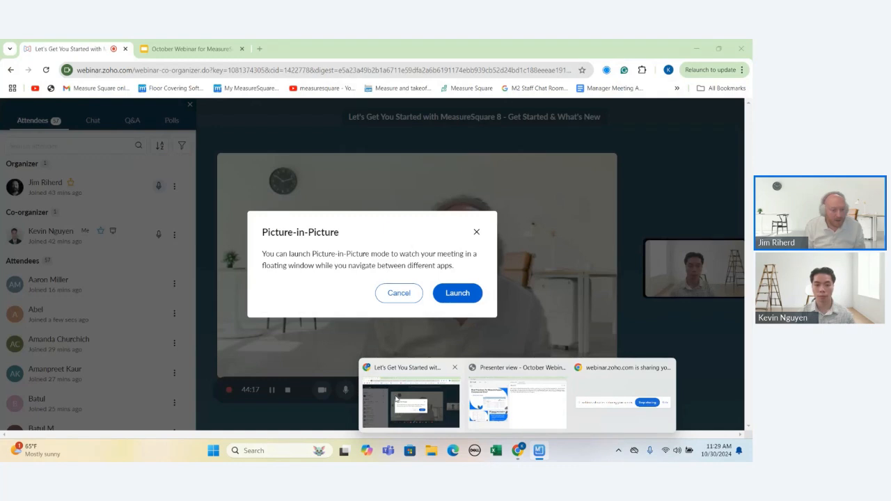
pyautogui.click(477, 232)
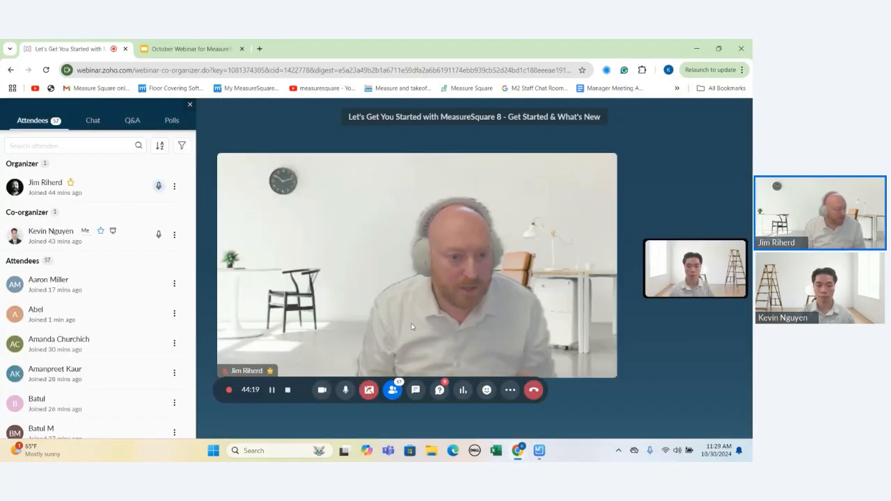
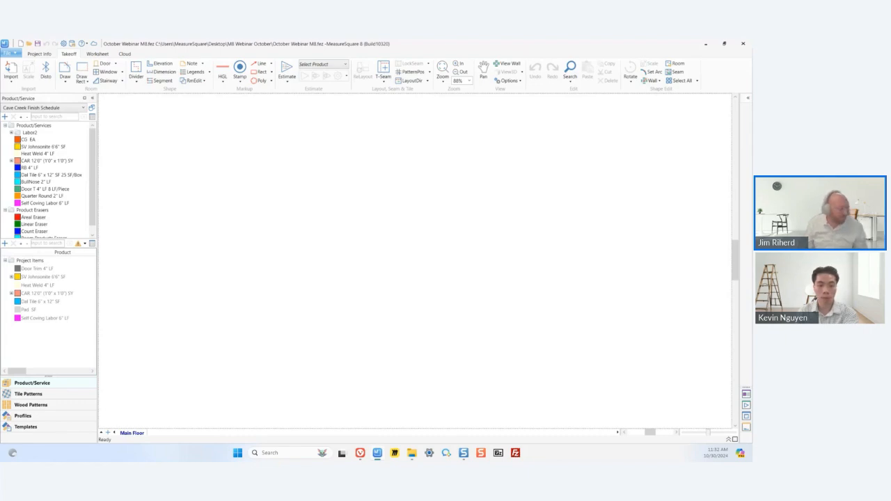
pyautogui.hotkey('alt', 'Tab')
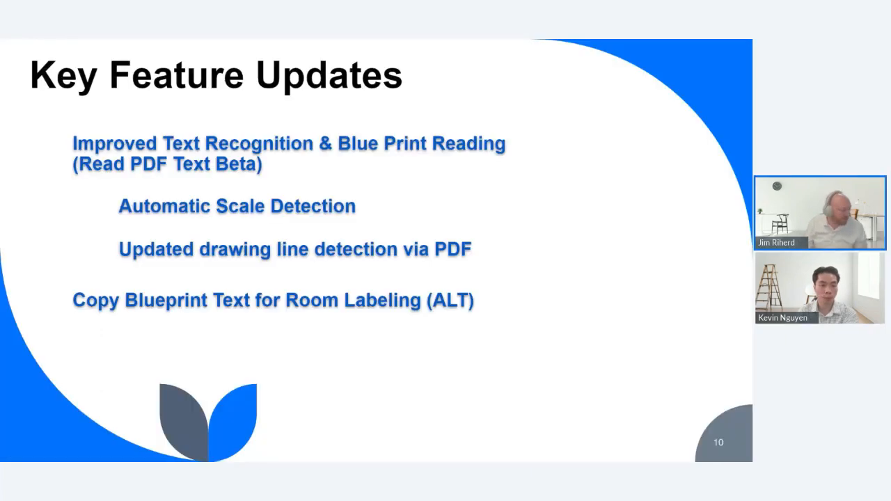
pyautogui.hotkey('alt', 'Tab')
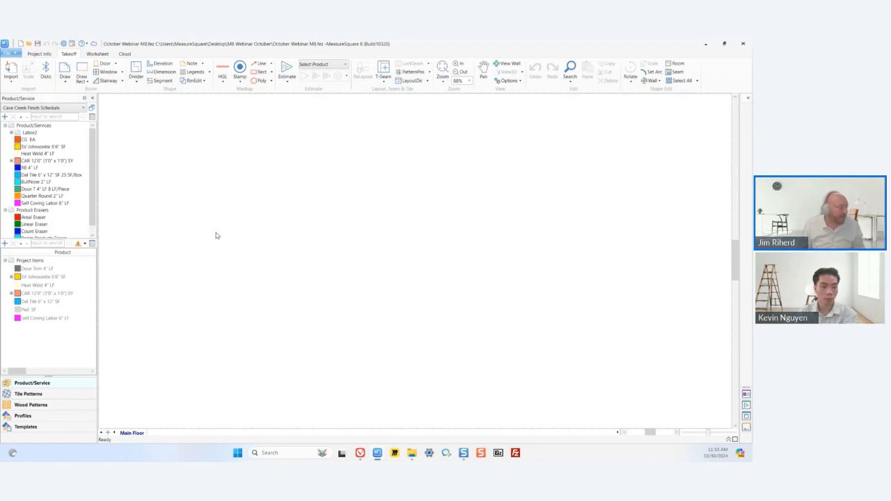
pyautogui.click(11, 54)
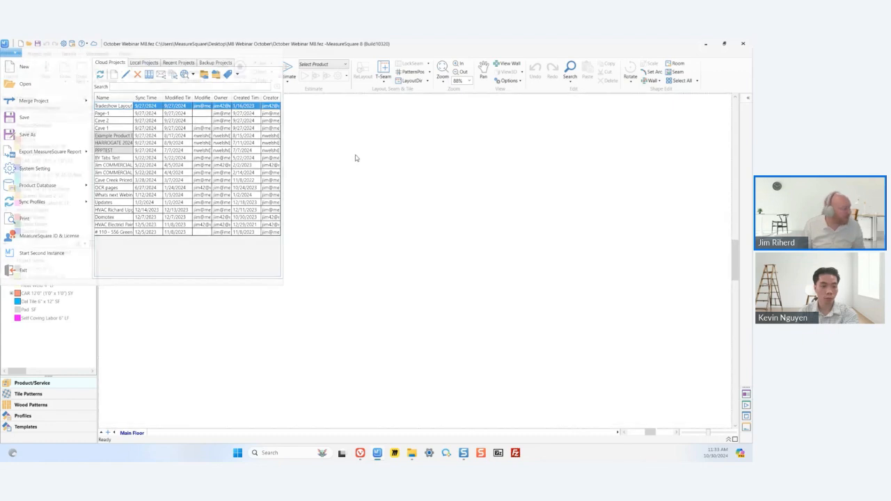
pyautogui.click(367, 159)
# Step: Start importing the Tower Build PDF plan set into the October Webinar project
pyautogui.click(16, 68)
pyautogui.click(159, 113)
pyautogui.doubleClick(160, 113)
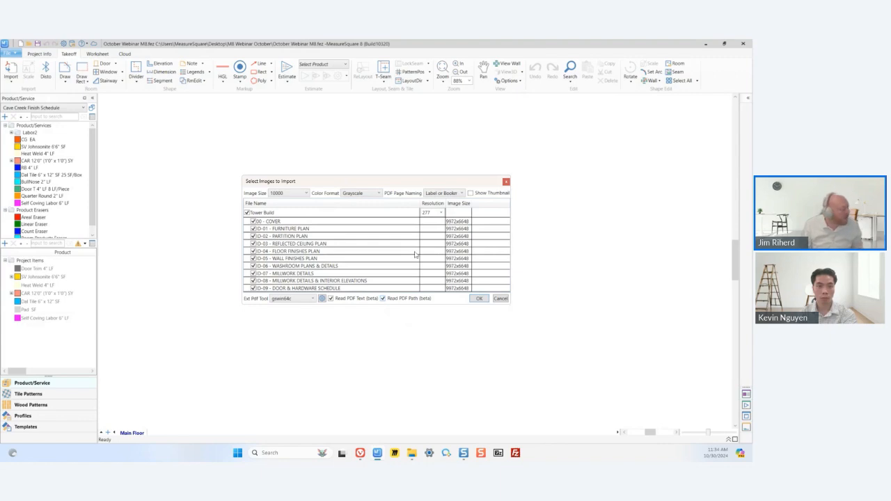
# Step: Try Index as the PDF page naming, restore Label or Bookmark and review the other naming options
pyautogui.click(456, 193)
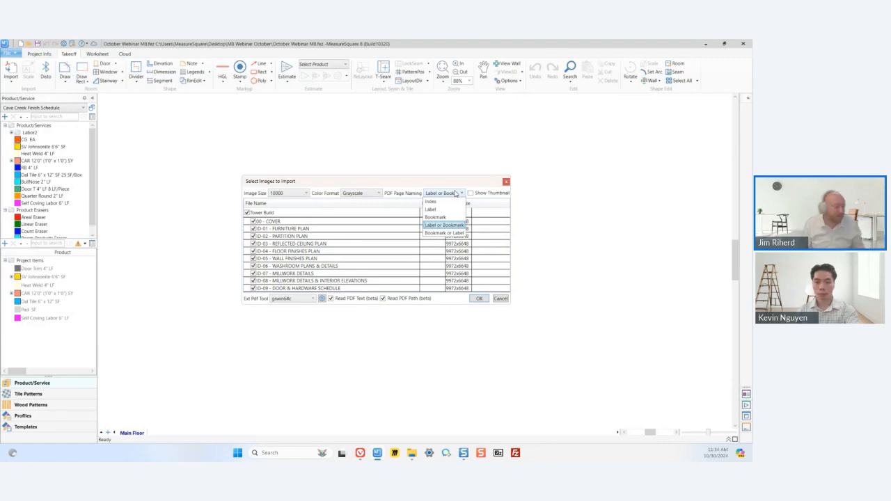
pyautogui.click(432, 201)
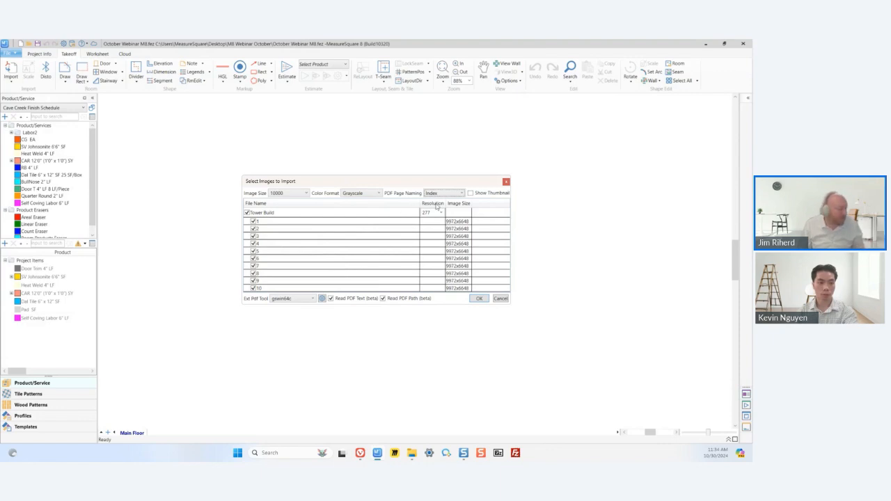
pyautogui.click(436, 195)
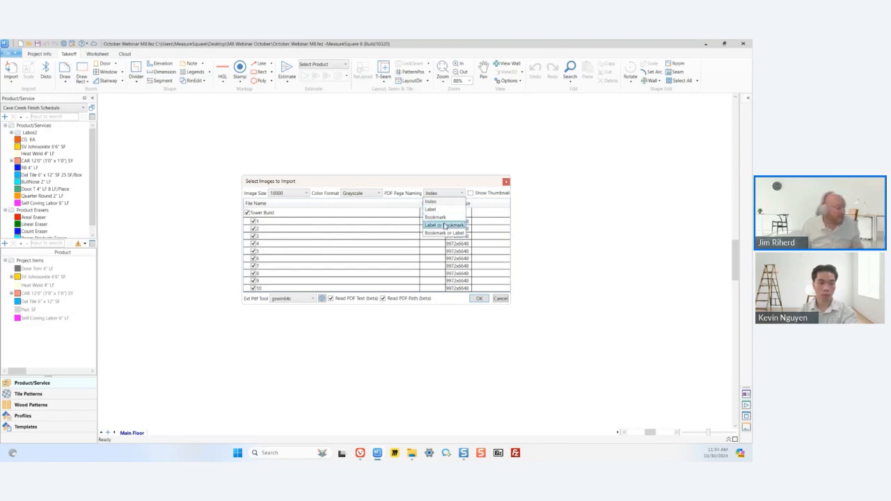
pyautogui.click(444, 225)
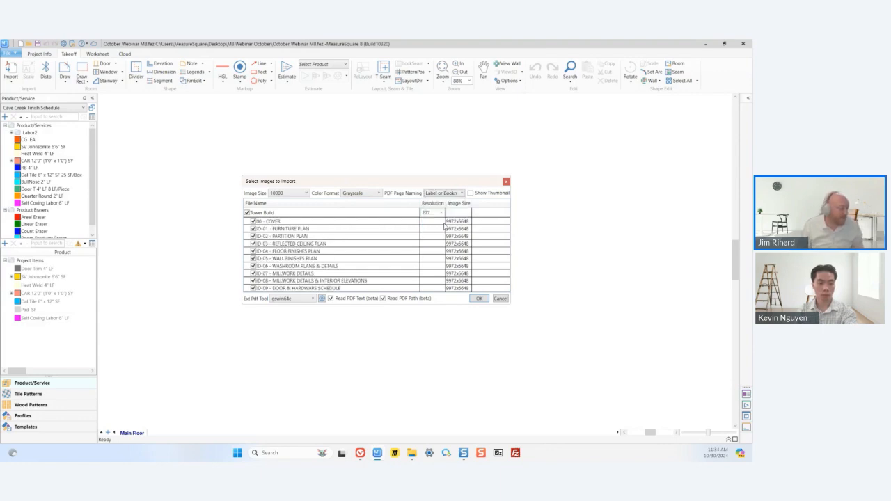
pyautogui.click(446, 198)
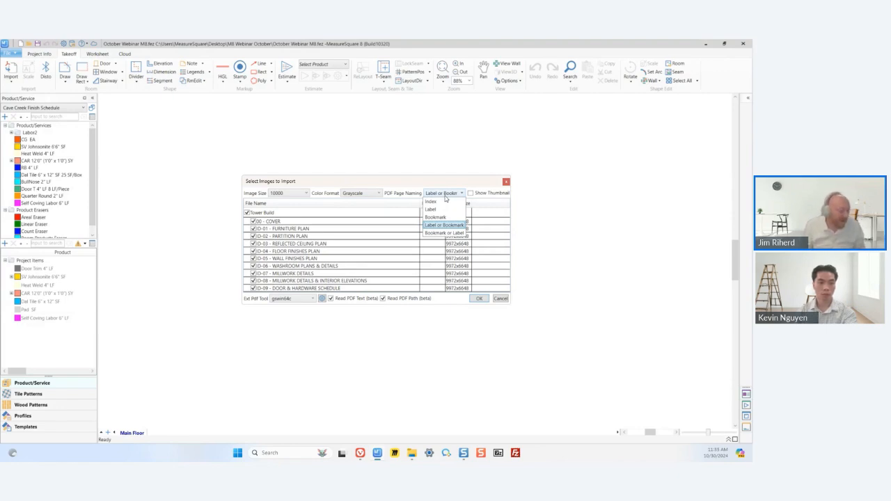
pyautogui.click(391, 186)
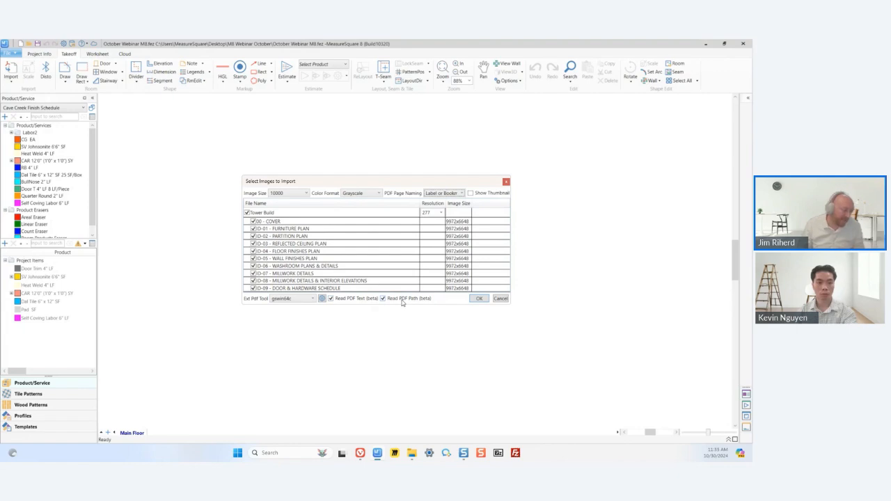
# Step: Load all selected Tower Build pages into the image preview and detect their blueprint scales automatically
pyautogui.click(479, 299)
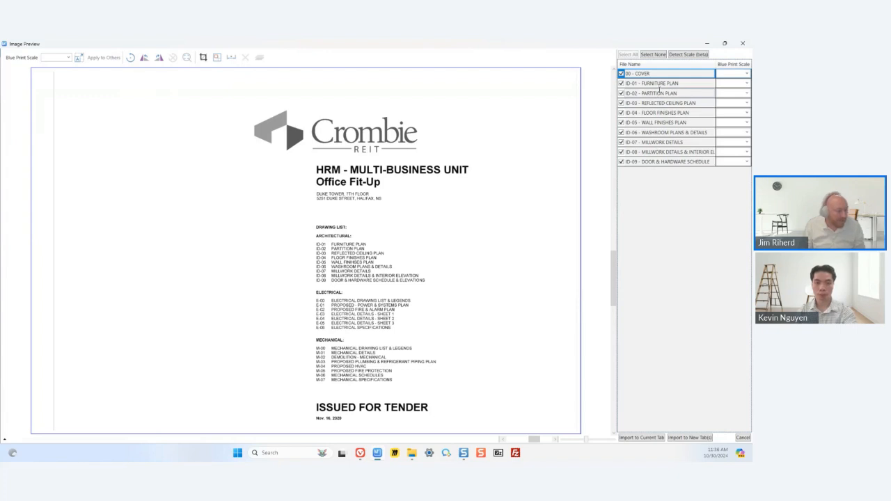
pyautogui.click(697, 58)
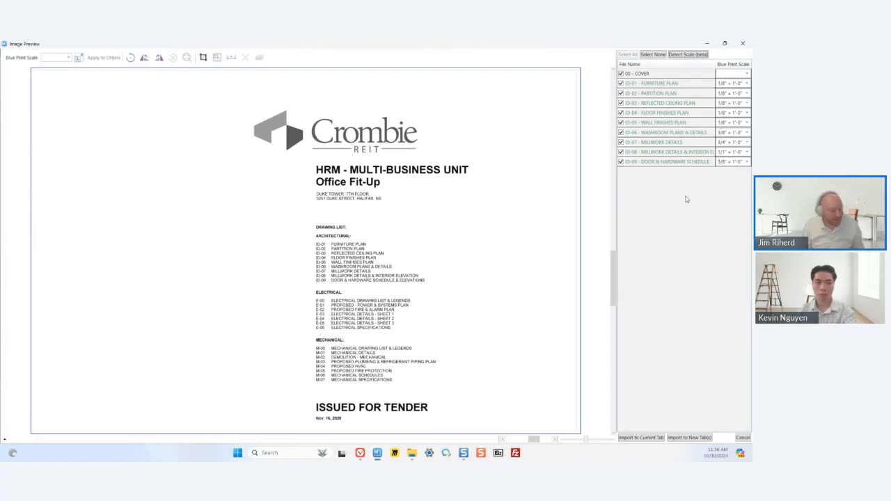
# Step: Preview the ID-07 Millwork Details page and examine its blueprint scale choices and drawing details
pyautogui.click(748, 142)
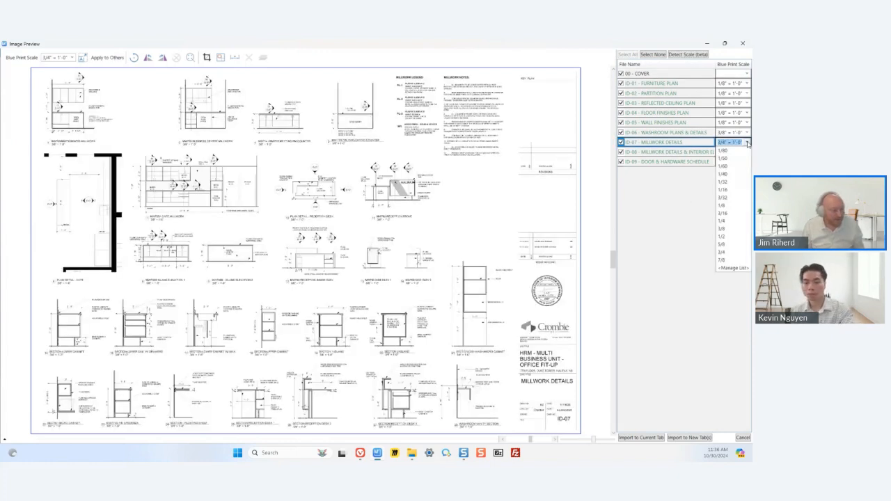
pyautogui.click(748, 143)
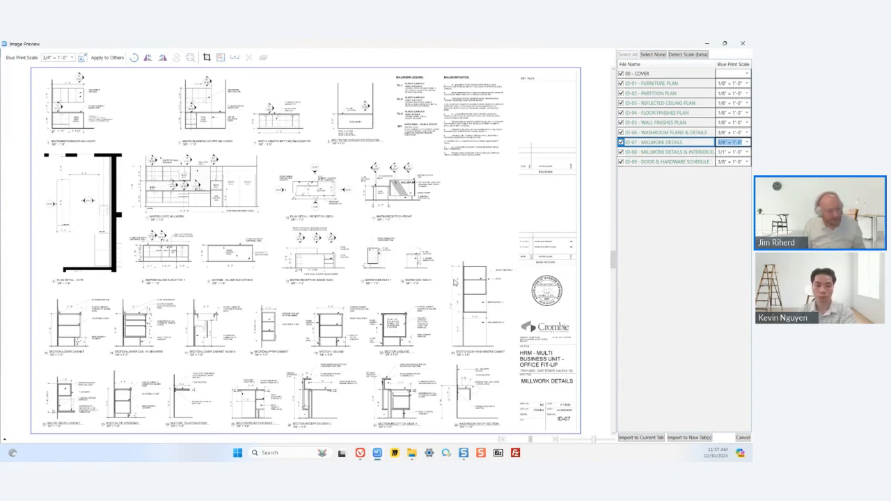
pyautogui.click(417, 283)
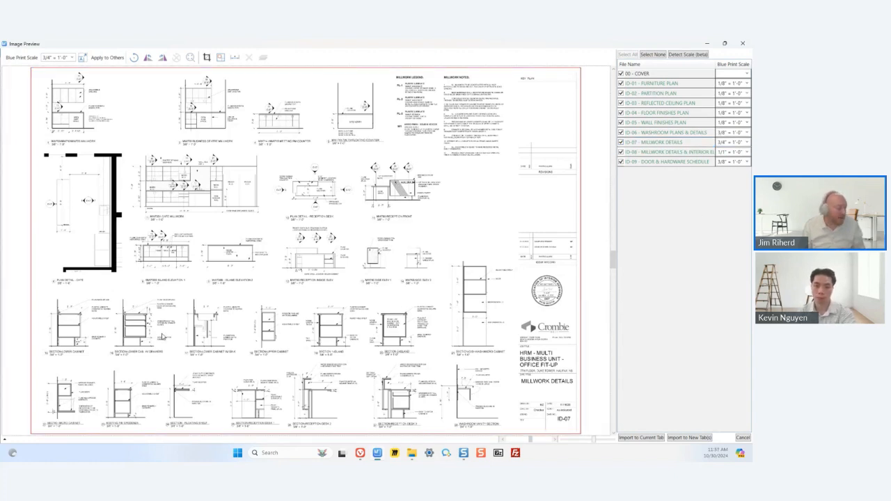
# Step: Examine the section details and their written scales on the ID-07 Millwork Details page and preview the cover page
pyautogui.scroll(5, 237, 331)
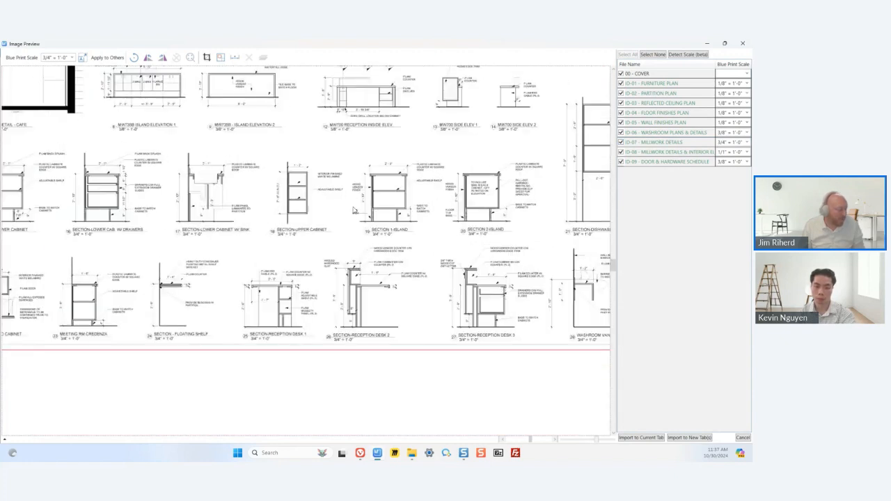
pyautogui.scroll(3, 353, 211)
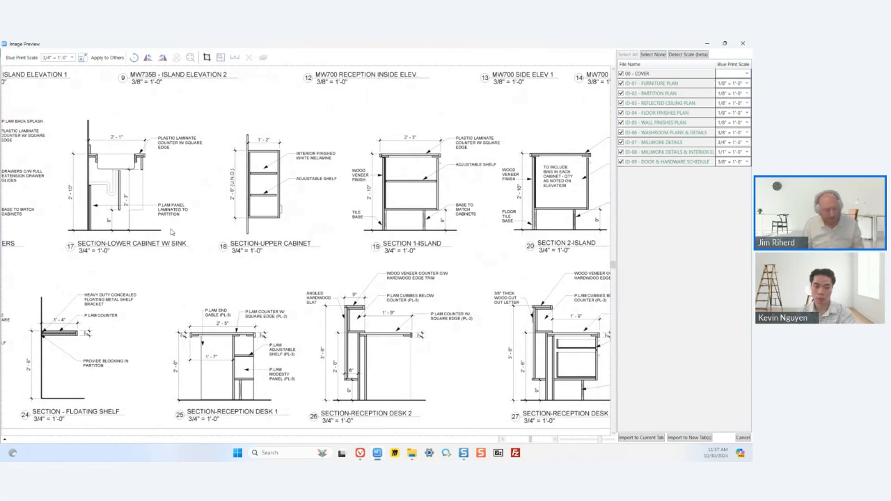
pyautogui.scroll(-3, 170, 232)
pyautogui.moveTo(170, 232)
pyautogui.mouseDown()
pyautogui.moveTo(123, 264)
pyautogui.moveTo(124, 295)
pyautogui.mouseUp()
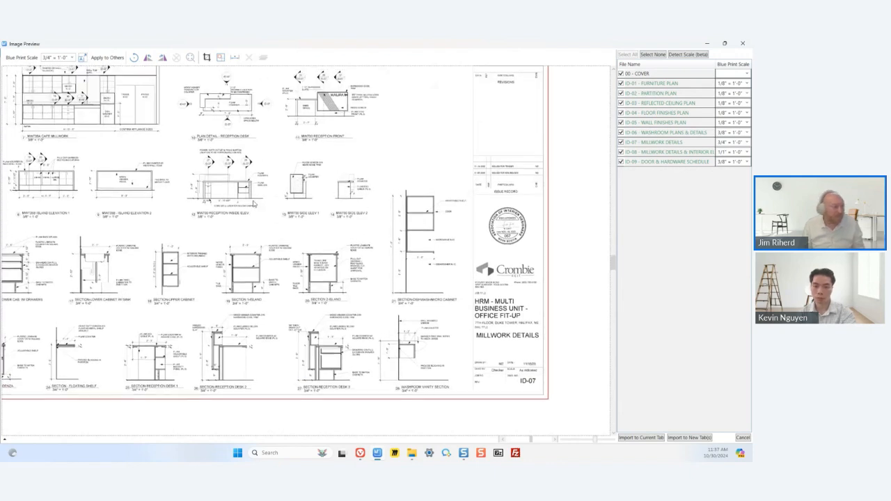
pyautogui.click(654, 73)
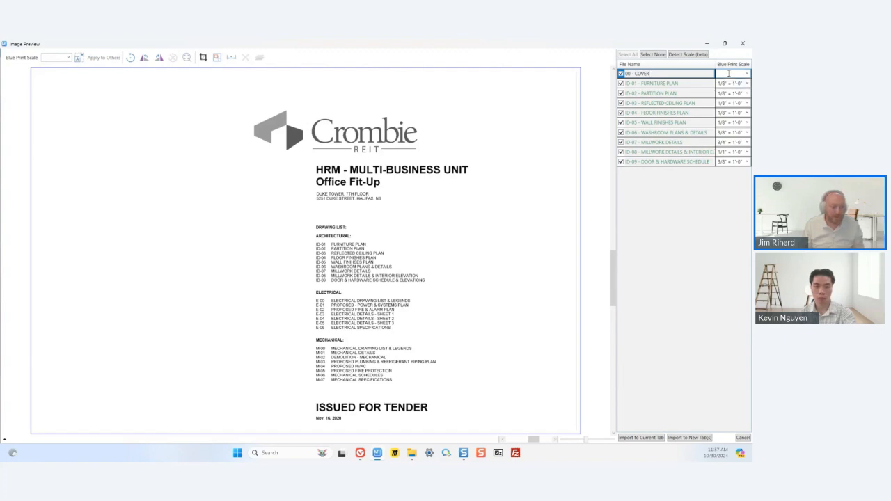
# Step: Check the ID-07 Millwork Details page again and import all checked Tower Build pages into new tabs
pyautogui.click(664, 142)
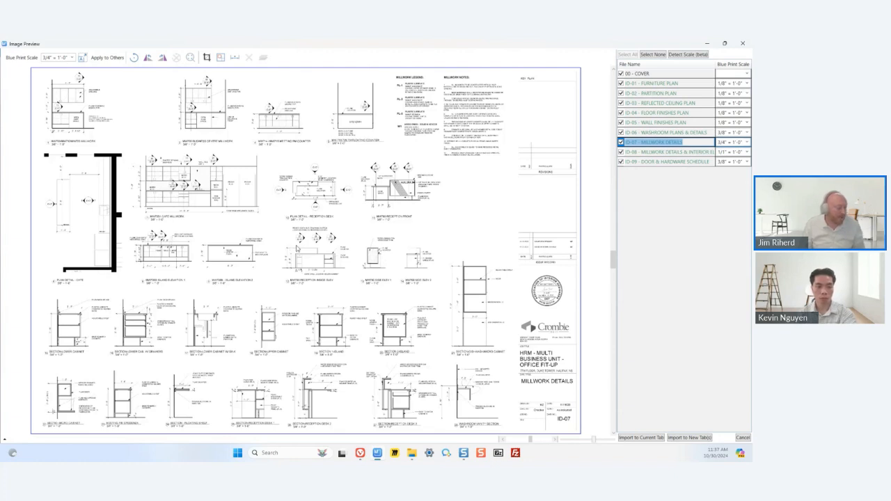
pyautogui.scroll(-2, 295, 248)
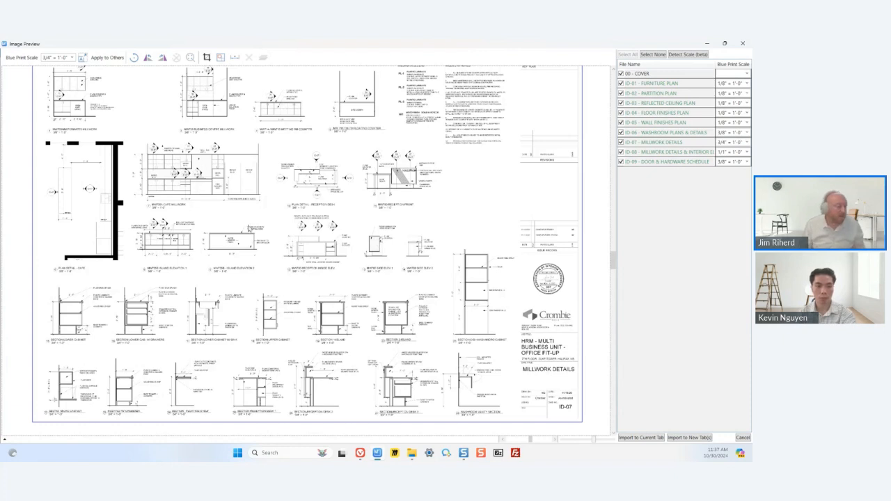
pyautogui.scroll(-2, 251, 229)
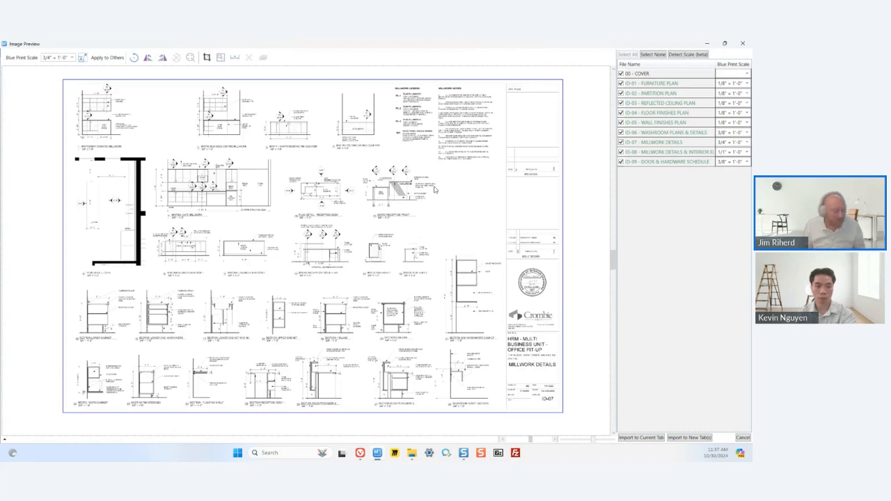
pyautogui.click(693, 440)
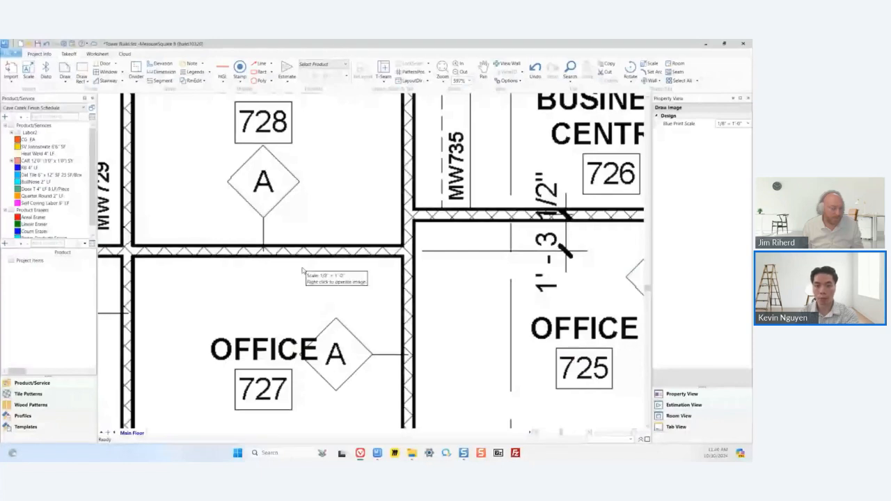
# Step: Highlight the PDF text inside Office 727 on the imported plan, then clear the text selection
pyautogui.scroll(-2, 302, 271)
pyautogui.moveTo(302, 271); pyautogui.dragTo(411, 221, button='middle')
pyautogui.scroll(1, 411, 220)
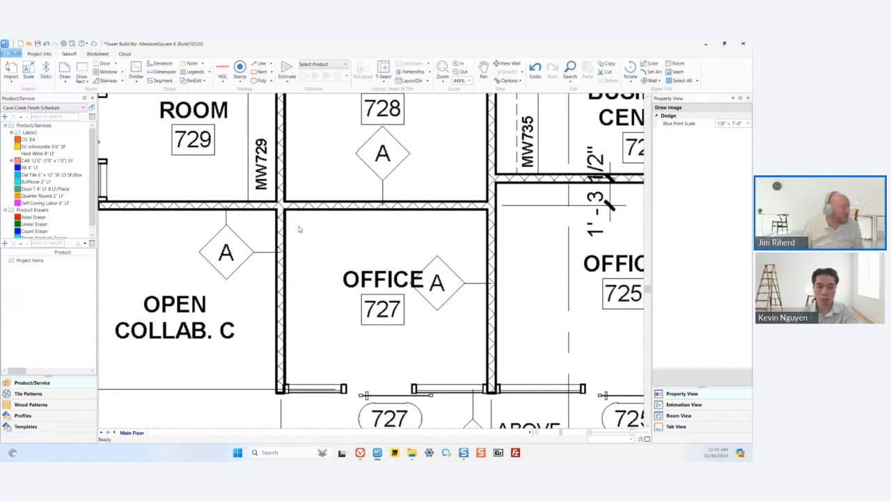
pyautogui.moveTo(302, 233); pyautogui.dragTo(438, 362)
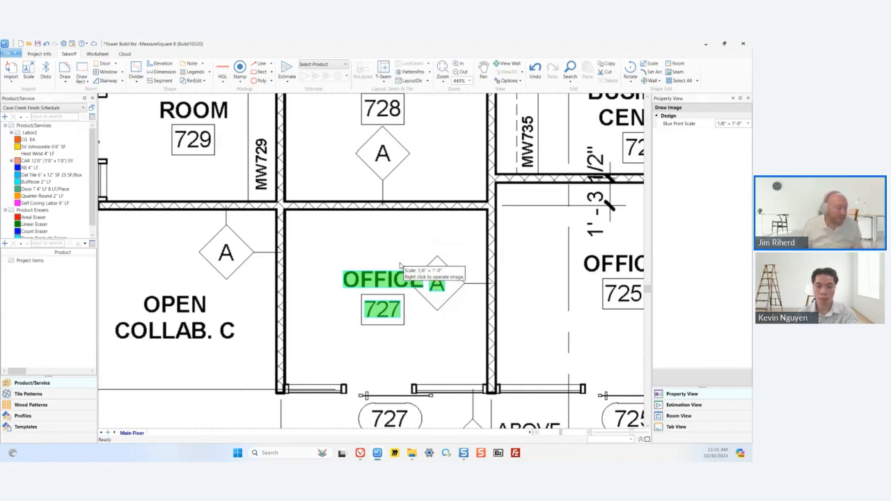
pyautogui.click(401, 266)
pyautogui.scroll(-2, 403, 266)
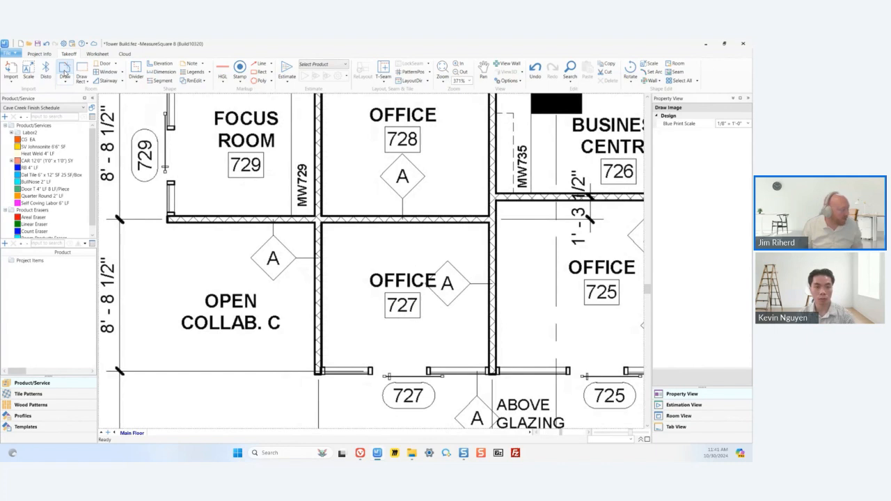
# Step: Start drawing a room, show the alignment options and examine how the crosshair aligns to the wall lines around Office 728
pyautogui.click(64, 69)
pyautogui.click(150, 54)
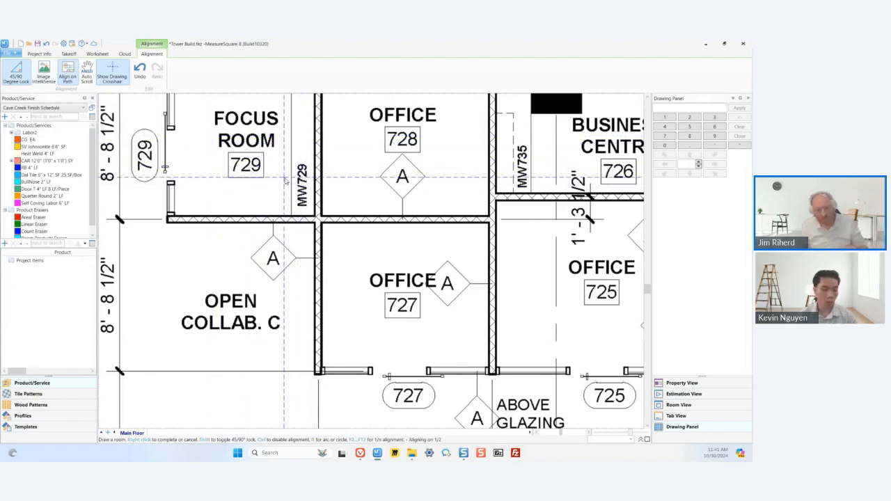
pyautogui.moveTo(285, 180)
pyautogui.mouseDown(button='middle')
pyautogui.moveTo(321, 277)
pyautogui.moveTo(265, 255)
pyautogui.moveTo(268, 270)
pyautogui.mouseUp(button='middle')
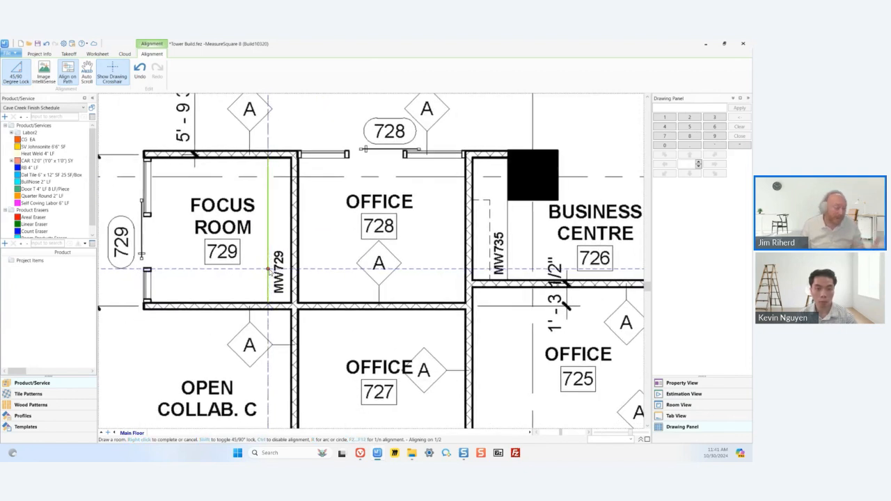
pyautogui.moveTo(330, 257); pyautogui.dragTo(317, 254, button='middle')
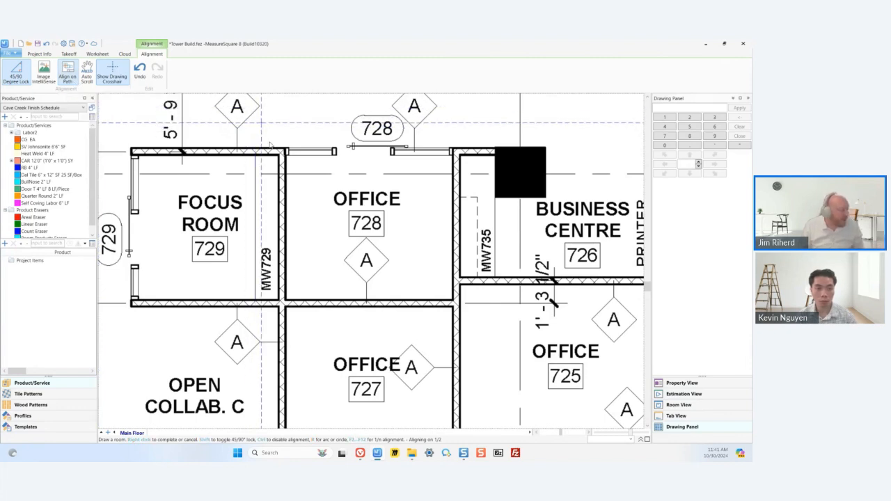
pyautogui.scroll(1, 323, 280)
pyautogui.scroll(1, 252, 277)
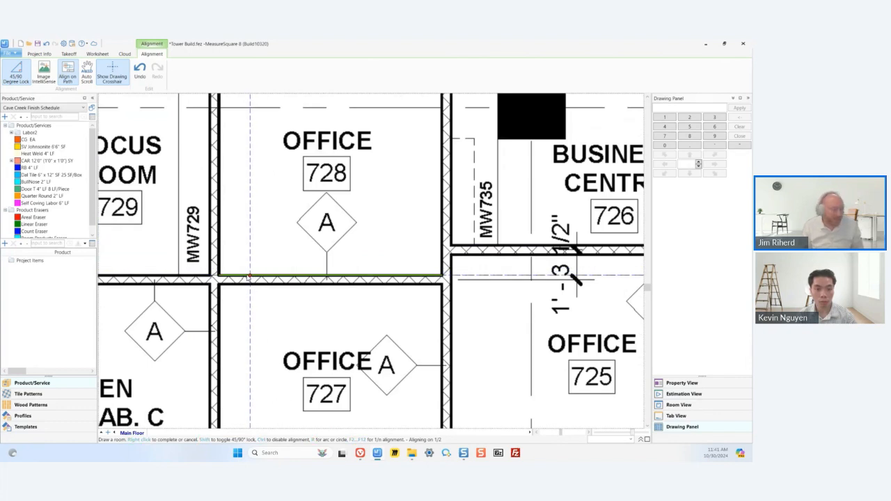
pyautogui.scroll(1, 220, 276)
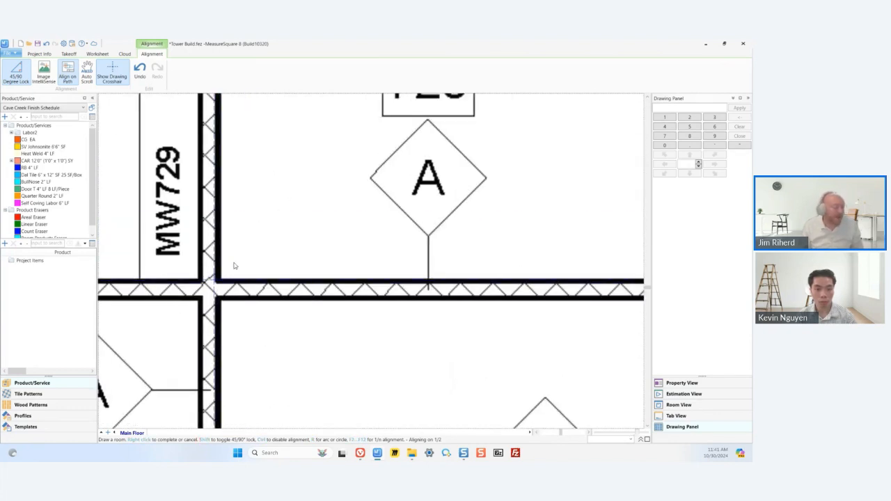
pyautogui.scroll(-1, 261, 216)
pyautogui.scroll(-2, 261, 217)
pyautogui.moveTo(261, 217); pyautogui.dragTo(227, 280, button='middle')
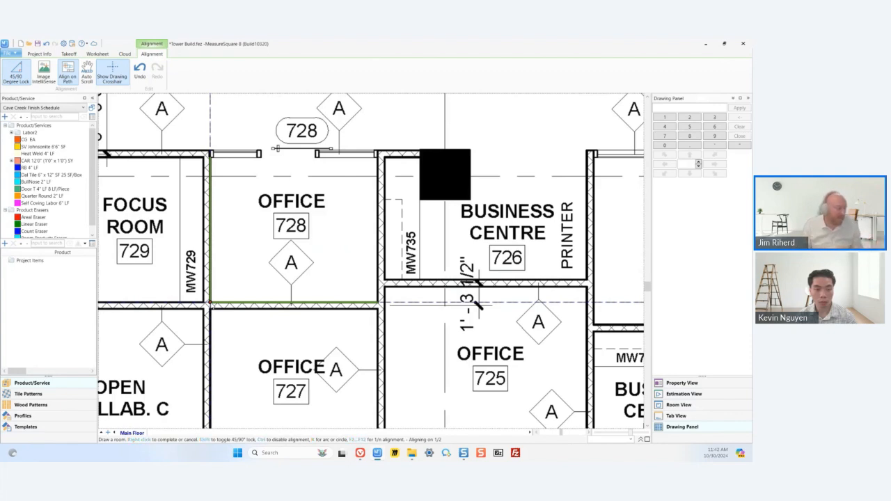
pyautogui.click(209, 304)
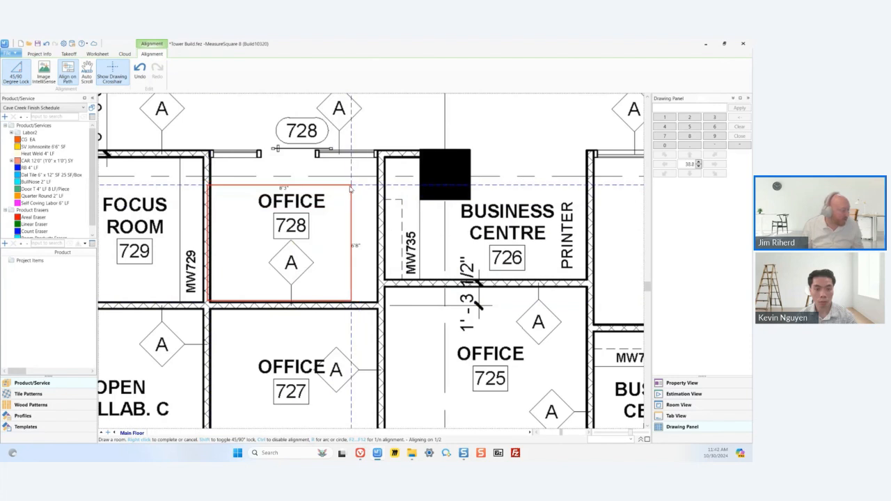
pyautogui.click(350, 188)
pyautogui.press('Escape')
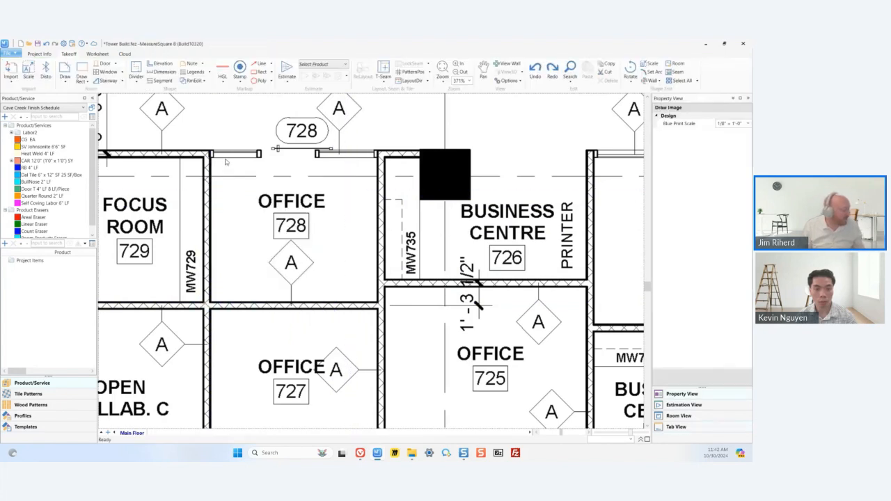
# Step: Draw a rectangular room of about 9'7" by 8'4" along the inside wall lines of Office 728
pyautogui.click(64, 68)
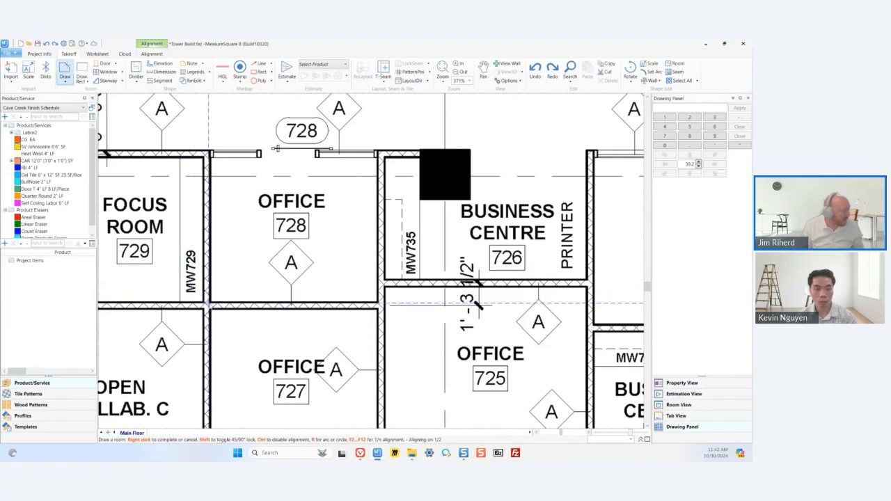
pyautogui.click(209, 304)
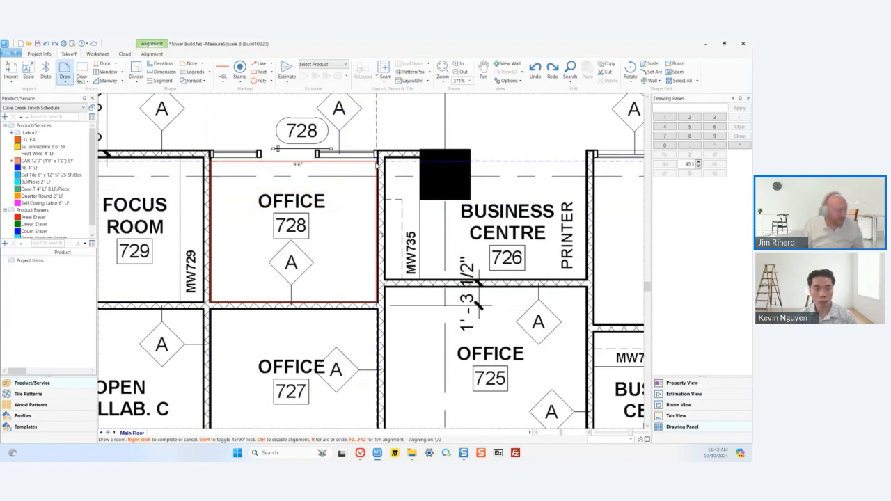
pyautogui.click(378, 160)
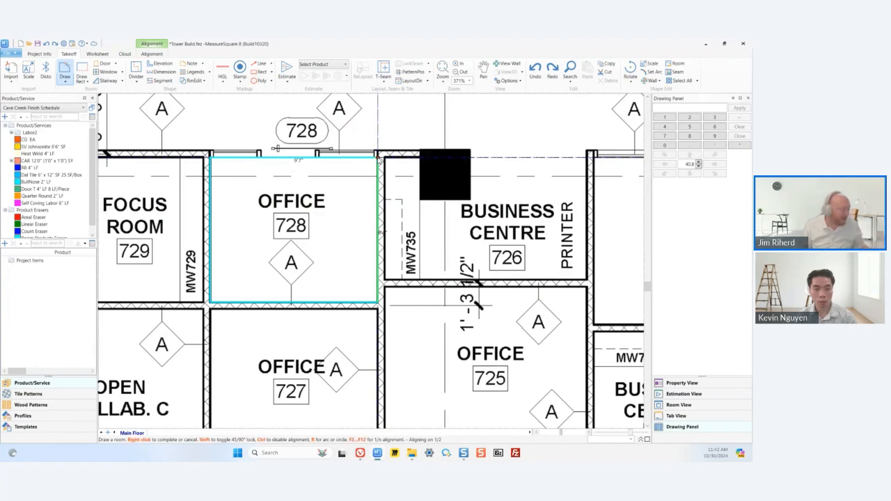
pyautogui.click(377, 159)
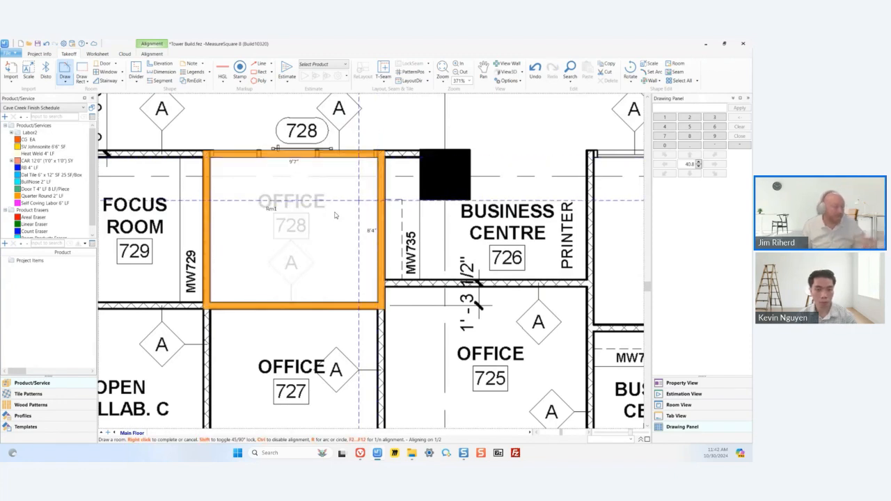
# Step: Draw a rectangular room of about 9'7" by 8'2" inside the walls of Office 727 and finish room drawing
pyautogui.scroll(-4, 309, 221)
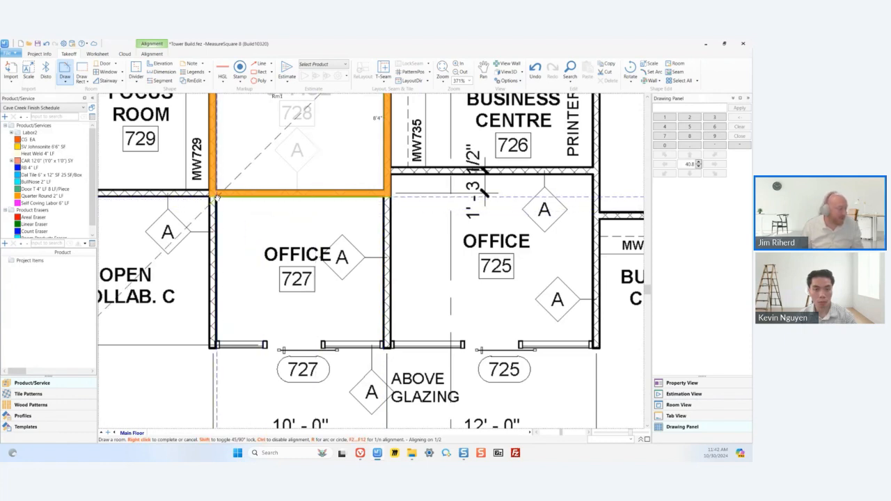
pyautogui.moveTo(216, 198); pyautogui.dragTo(302, 277, button='middle')
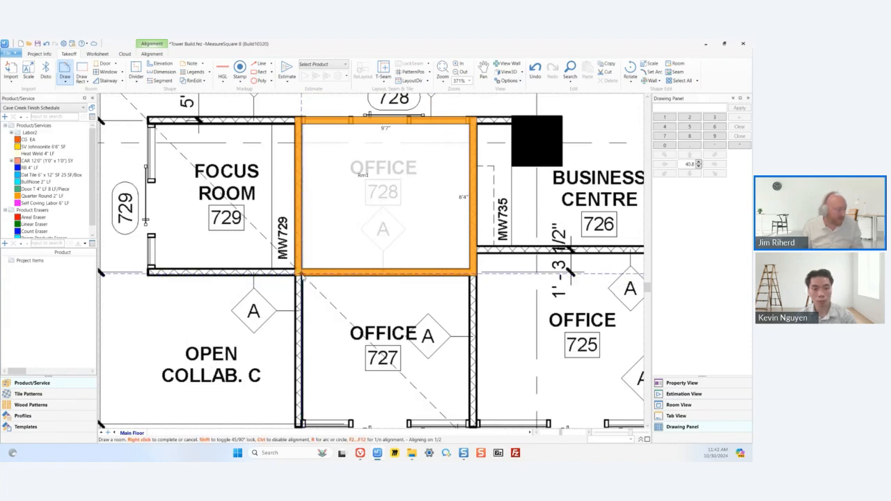
pyautogui.moveTo(303, 275); pyautogui.dragTo(470, 417)
pyautogui.scroll(-2, 411, 349)
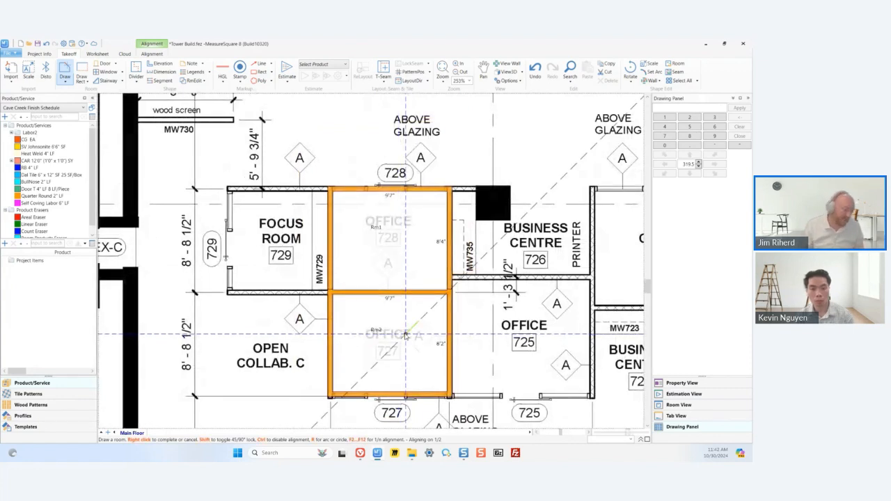
pyautogui.rightClick(392, 318)
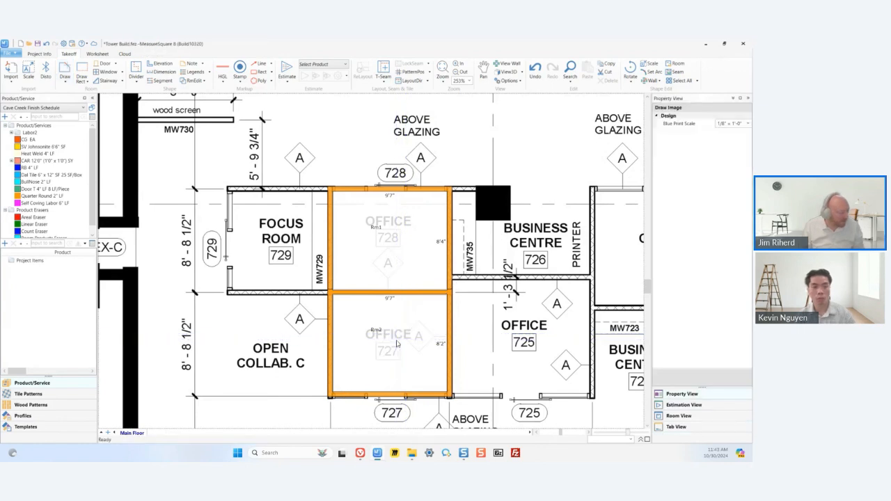
# Step: Select the rooms drawn over Offices 727 and 728 in turn to view their properties, then clear the selection
pyautogui.scroll(-1, 392, 318)
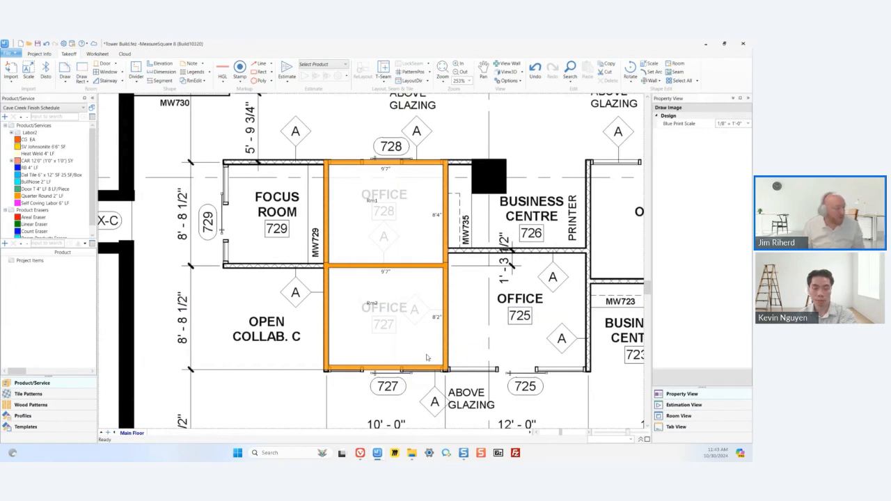
pyautogui.click(390, 328)
pyautogui.click(397, 231)
pyautogui.click(411, 315)
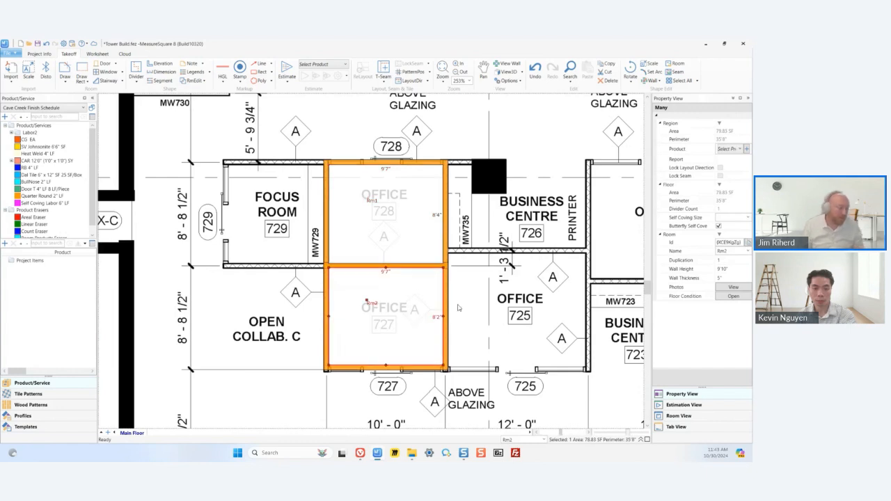
pyautogui.click(459, 308)
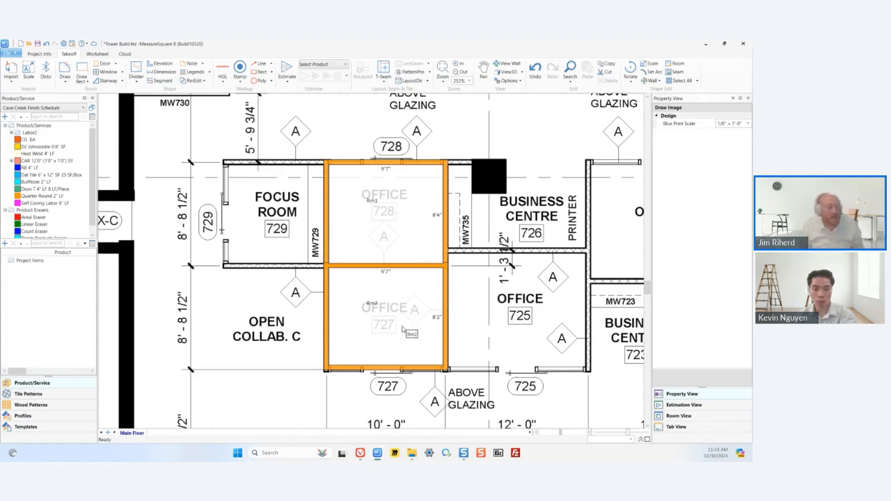
# Step: Select the room drawn over Office 727 and display its region, floor and room properties
pyautogui.moveTo(381, 316); pyautogui.dragTo(430, 278, button='middle')
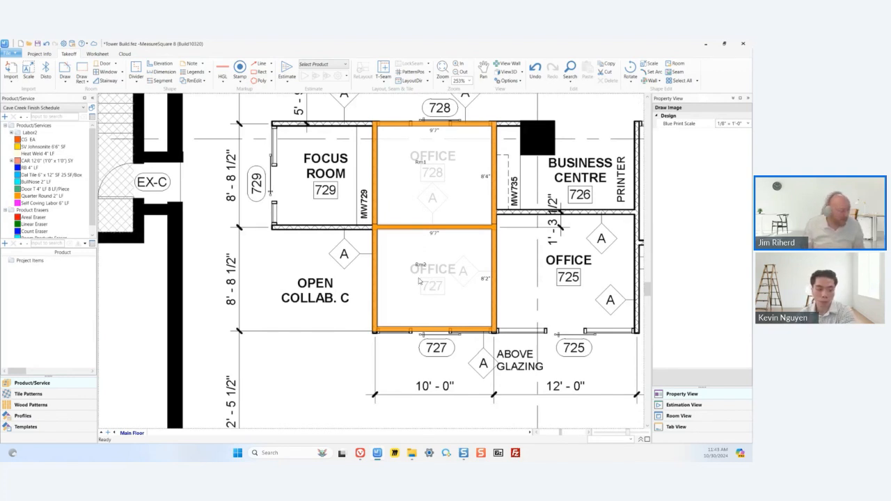
pyautogui.scroll(2, 430, 278)
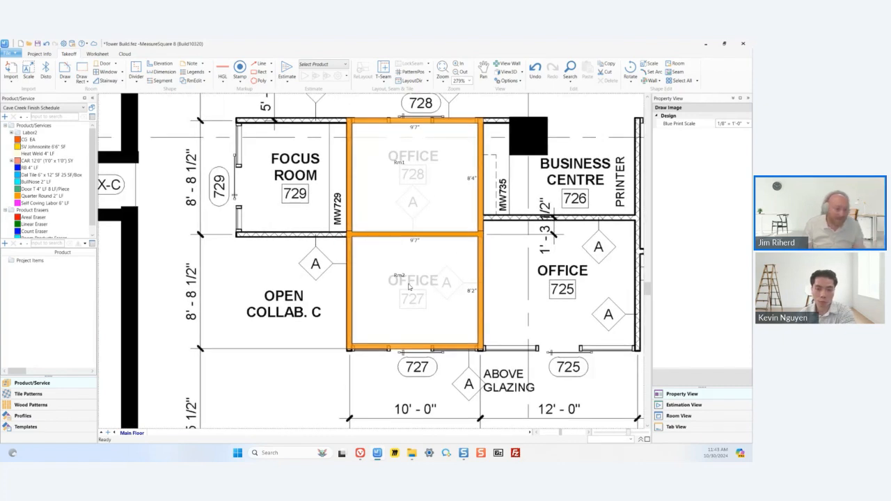
pyautogui.hscroll(1, 409, 286)
pyautogui.scroll(3, 410, 285)
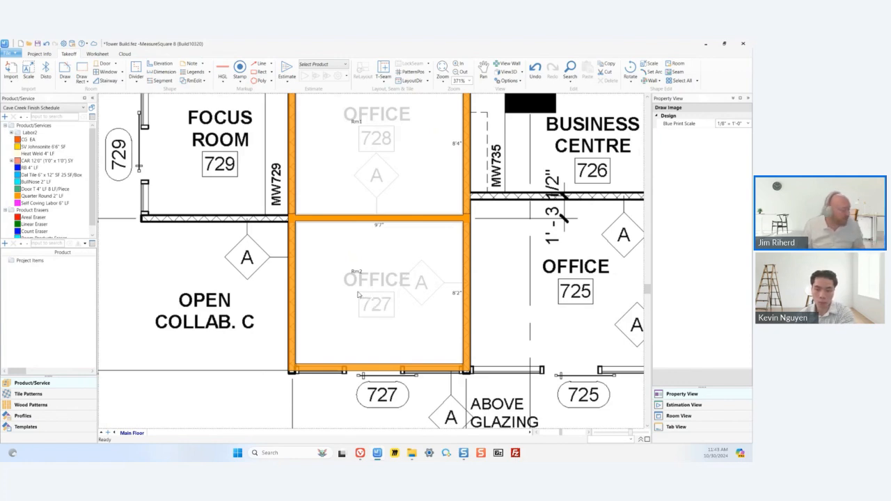
pyautogui.moveTo(371, 266); pyautogui.dragTo(340, 247, button='middle')
pyautogui.scroll(1, 340, 248)
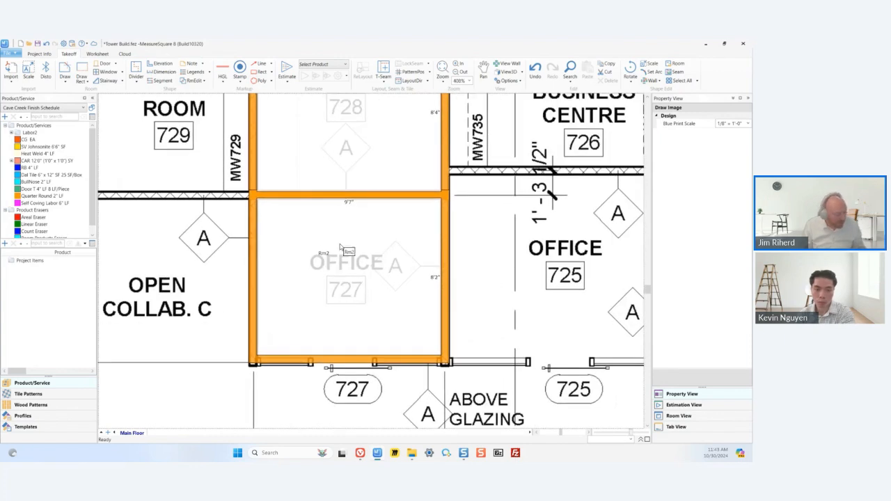
pyautogui.click(340, 247)
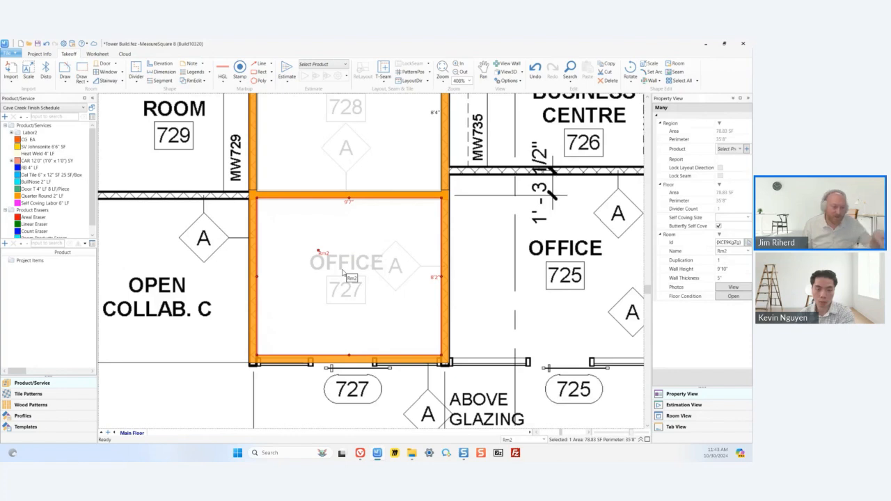
# Step: Name the room drawn over Office 727 as OFFICE 727, capturing the name from the plan's text
pyautogui.click(602, 250)
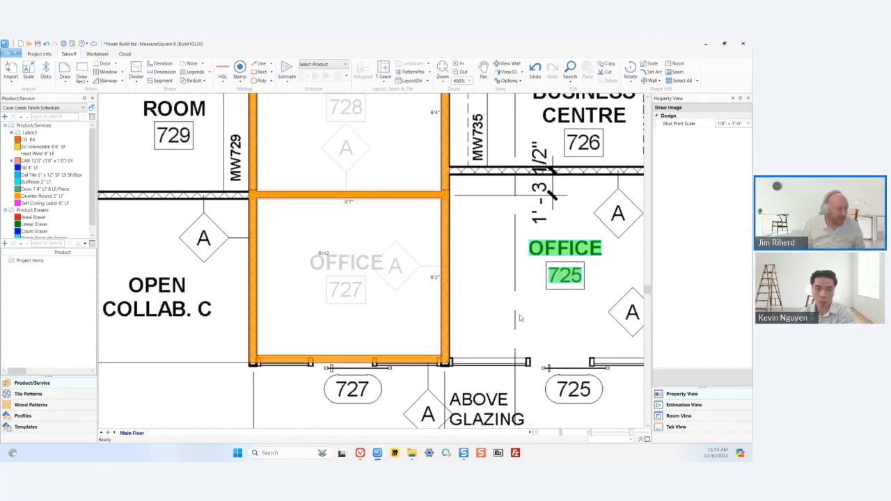
pyautogui.click(375, 263)
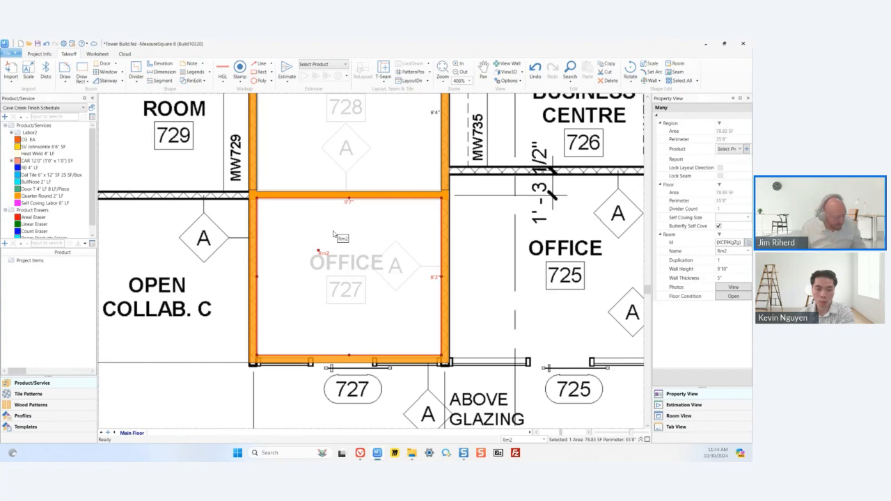
pyautogui.moveTo(290, 225); pyautogui.dragTo(371, 312)
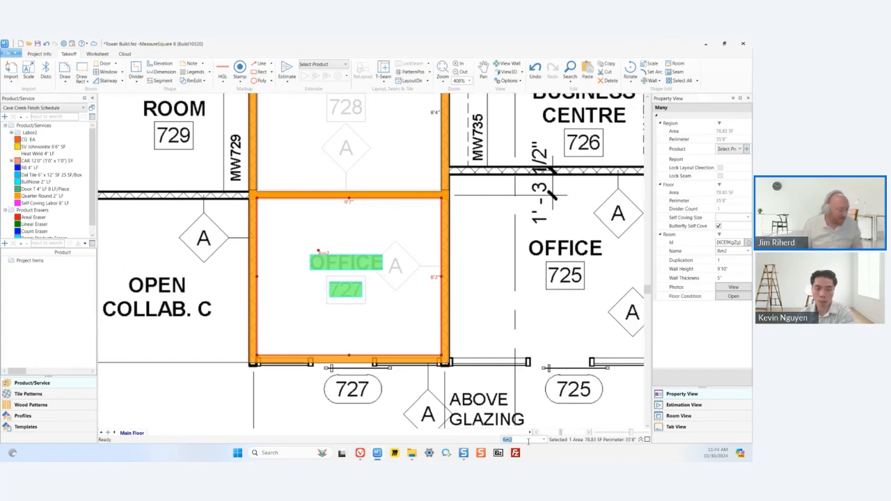
pyautogui.write('OFFICE 727')
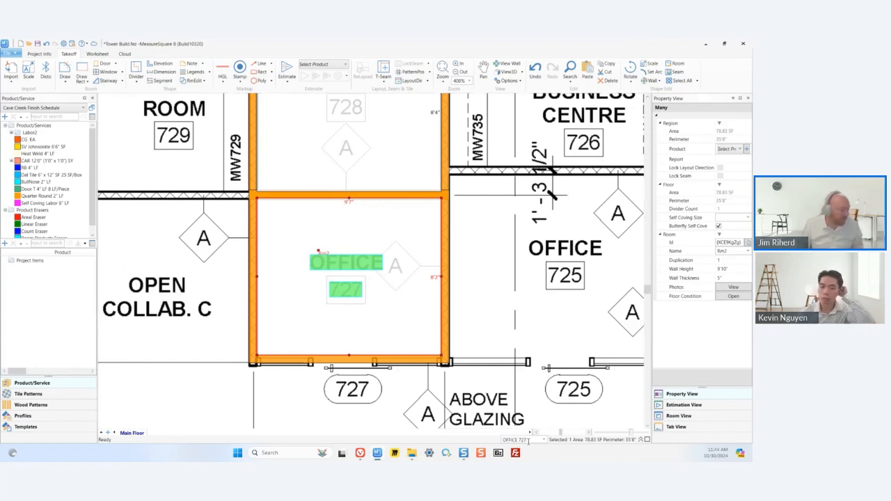
pyautogui.press('Return')
pyautogui.scroll(2, 346, 290)
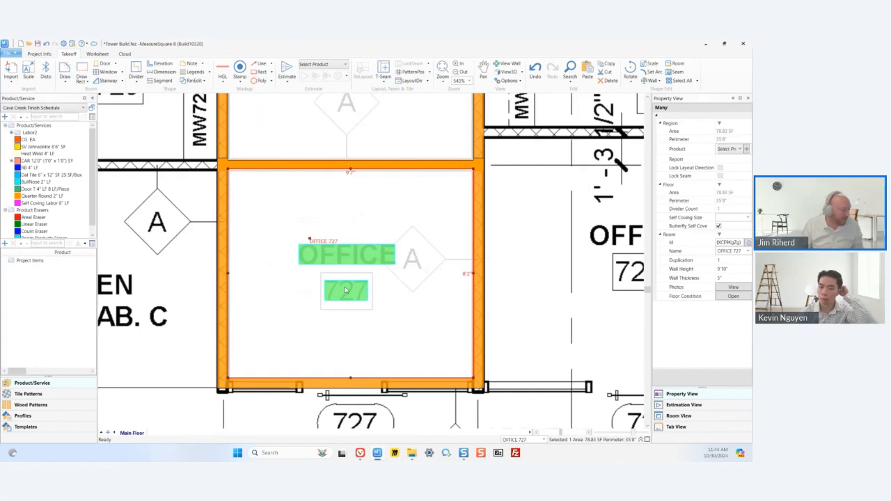
# Step: Name the room drawn over Office 728 as OFFICE 728, capturing the name from the plan's text
pyautogui.scroll(-4, 328, 260)
pyautogui.moveTo(333, 257); pyautogui.dragTo(335, 314, button='middle')
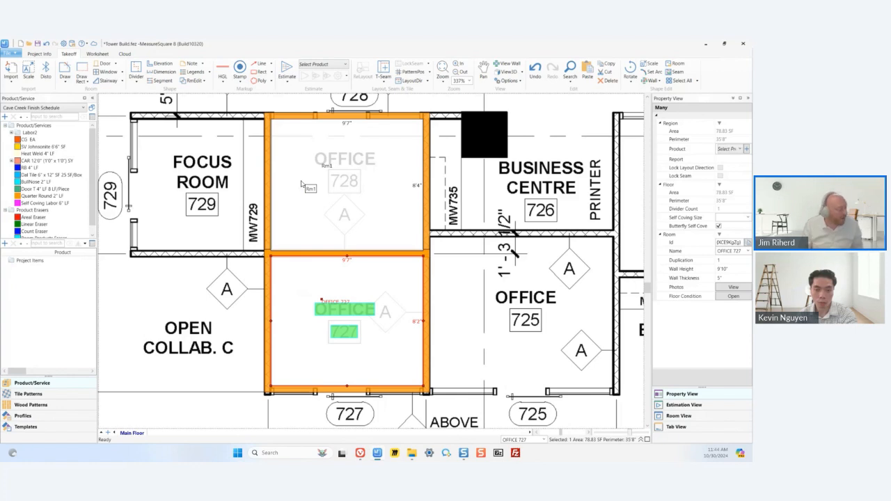
pyautogui.click(376, 145)
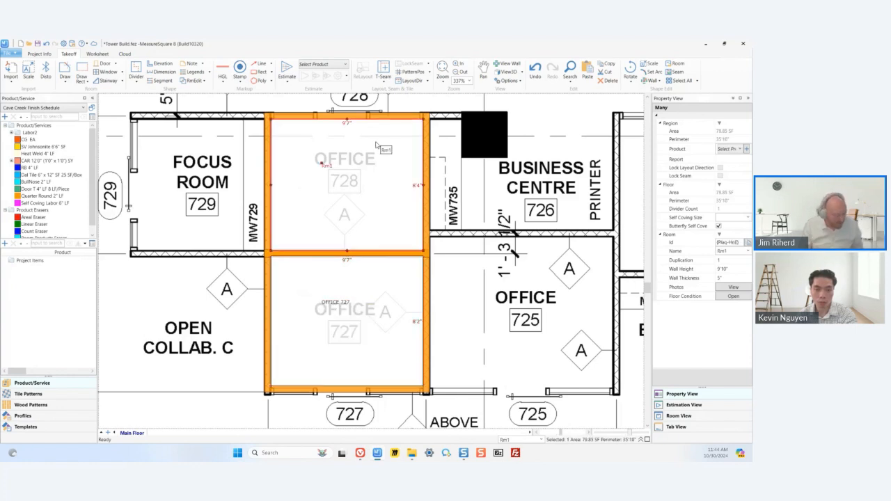
pyautogui.moveTo(392, 145); pyautogui.dragTo(326, 193)
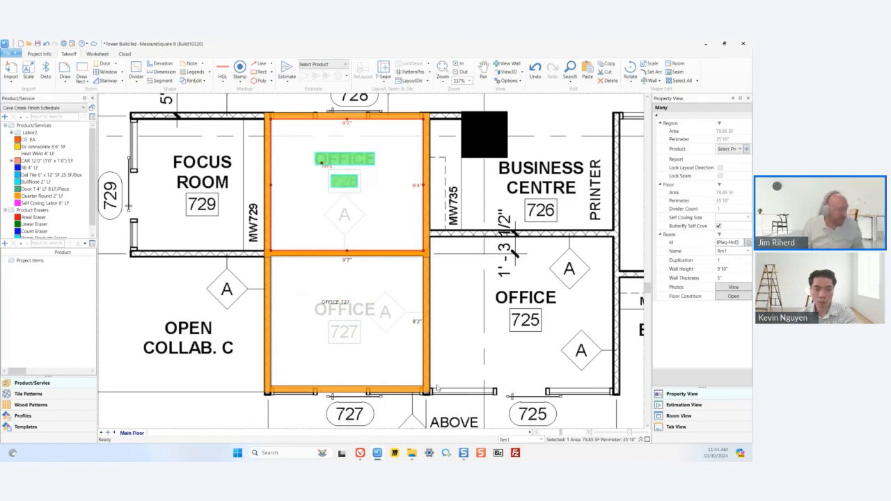
pyautogui.click(514, 440)
pyautogui.write('OFFICE 728')
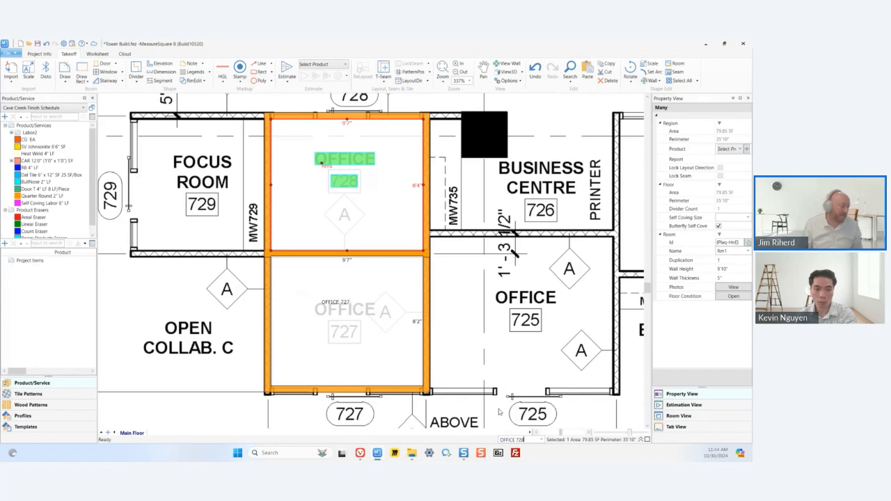
pyautogui.click(378, 295)
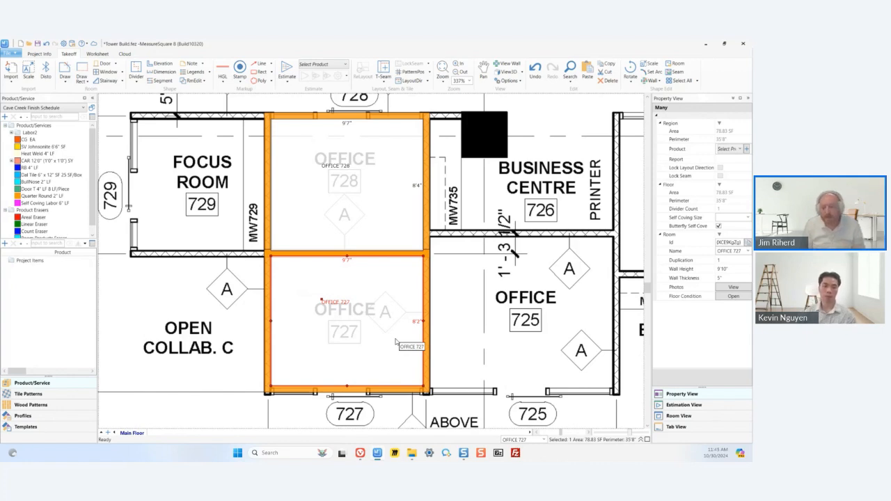
pyautogui.scroll(-3, 440, 277)
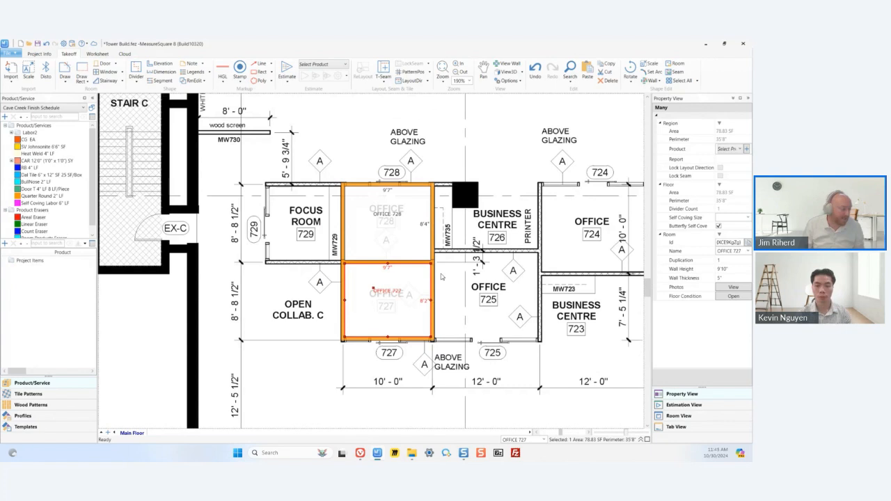
pyautogui.scroll(2, 376, 269)
pyautogui.scroll(-3, 376, 268)
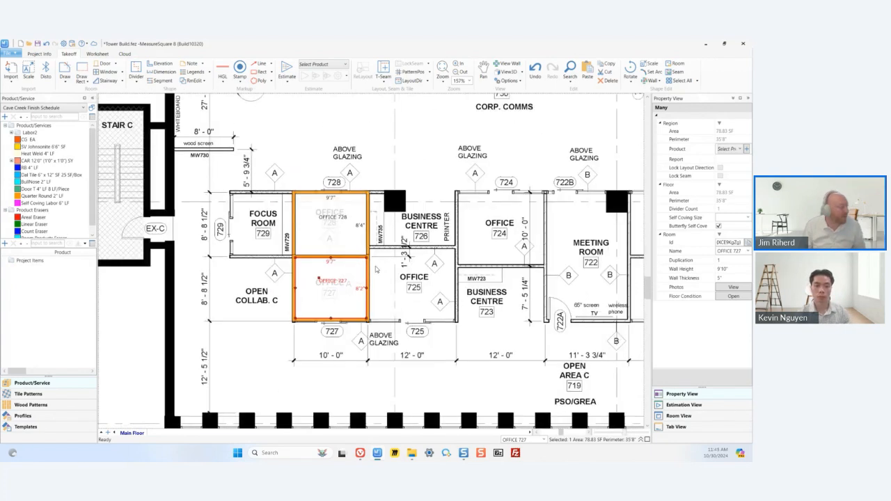
pyautogui.scroll(2, 319, 272)
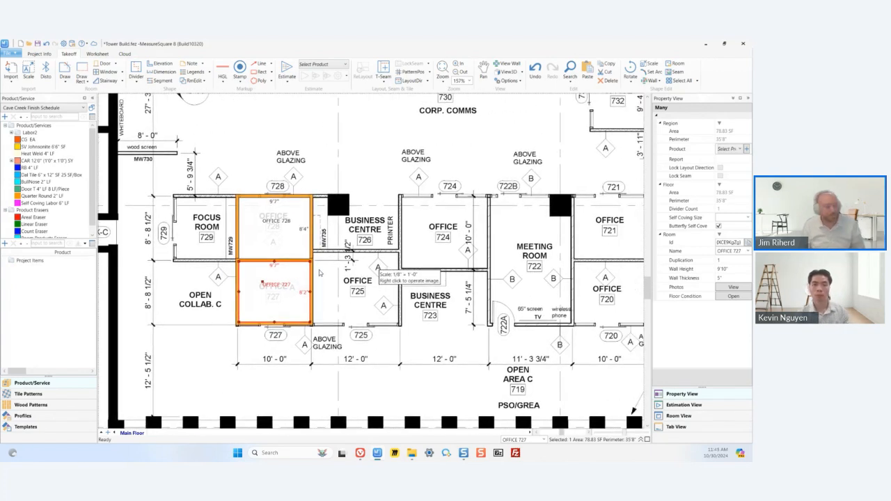
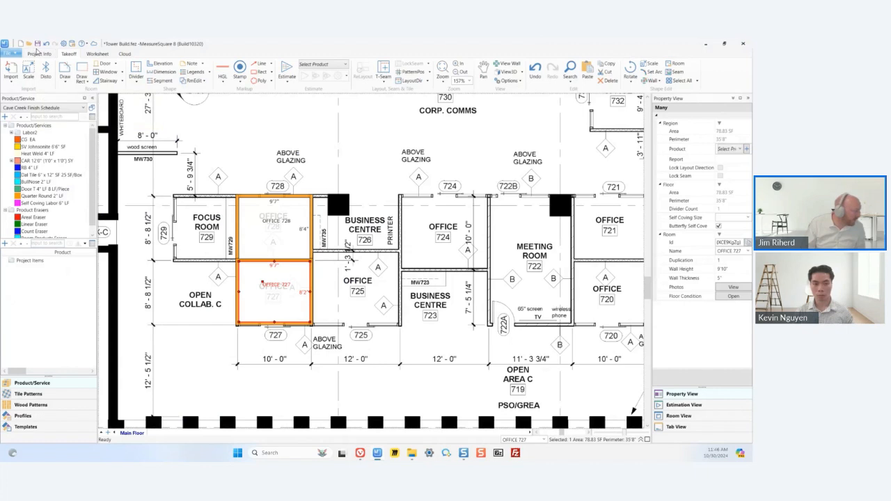
# Step: Open the October Webinar M8 project from the M8 Webinar October folder without saving the changes to Tower Build
pyautogui.click(30, 43)
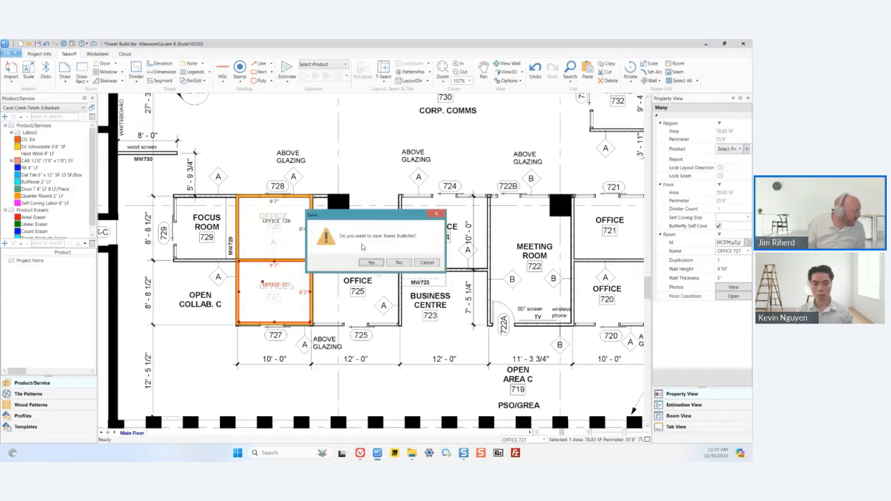
pyautogui.click(391, 265)
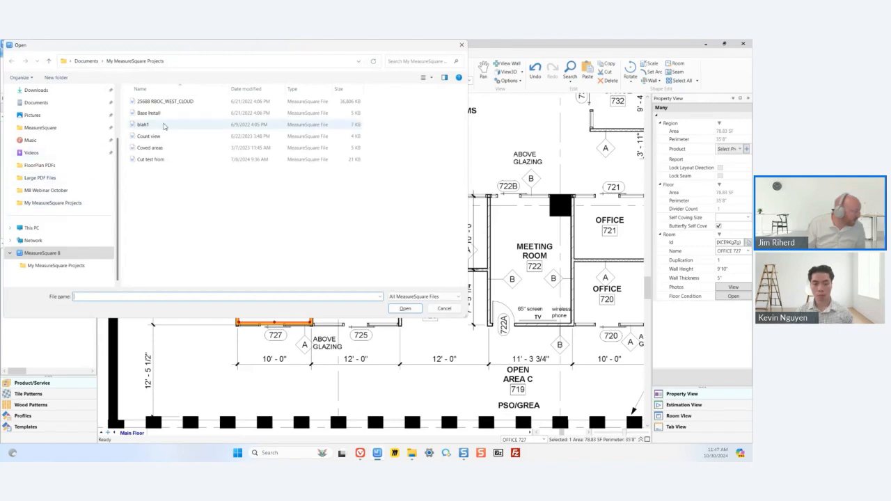
pyautogui.scroll(2, 22, 116)
pyautogui.scroll(-3, 56, 181)
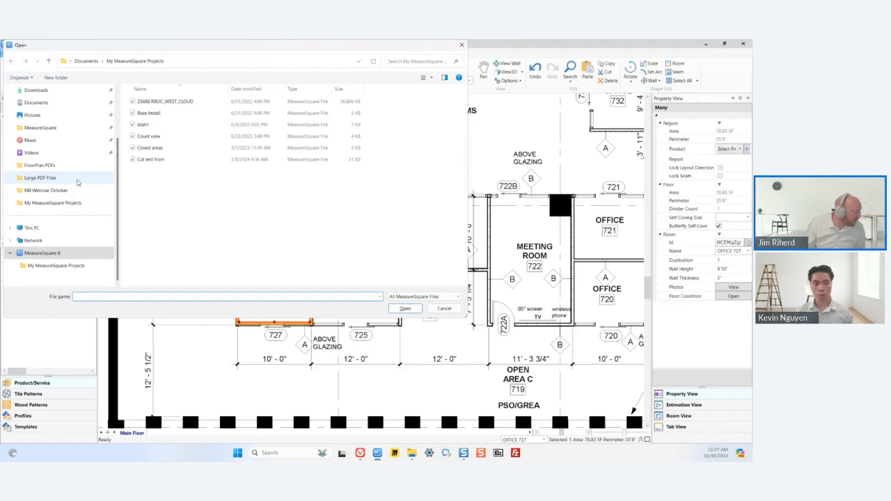
pyautogui.click(70, 190)
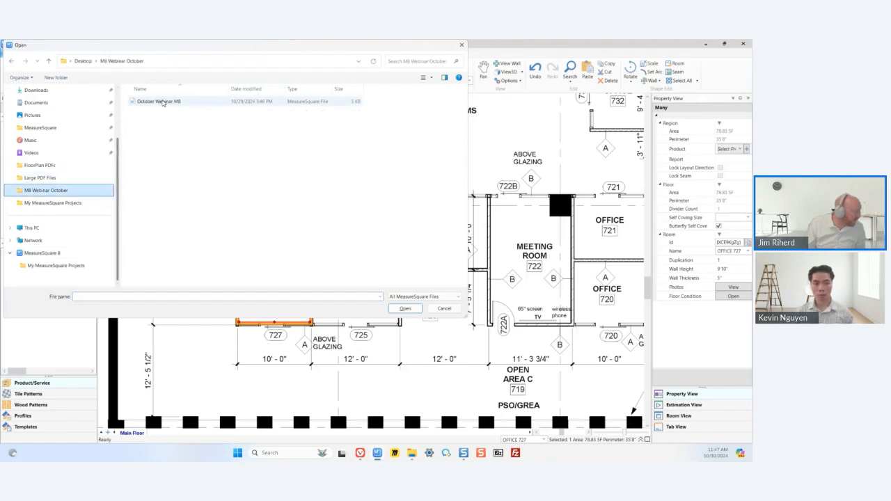
pyautogui.doubleClick(163, 103)
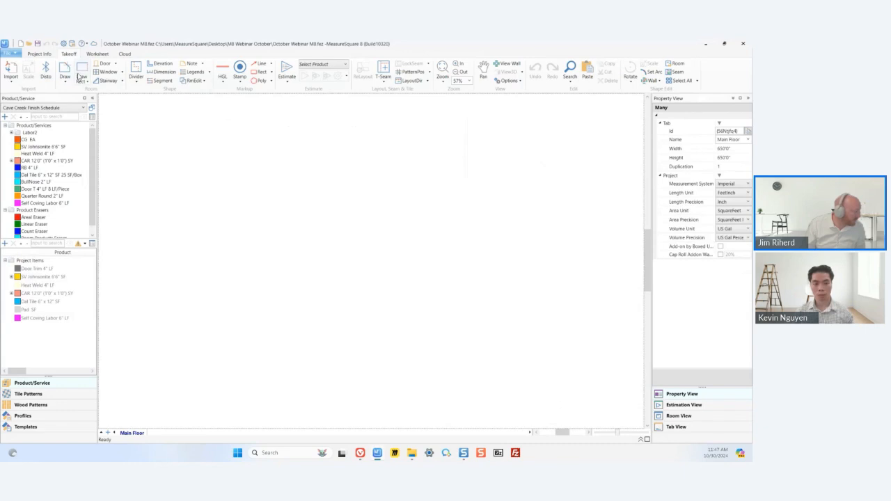
# Step: Draw two adjoining rectangular rooms of about 29'8" by 37'1" and about 41'10" by 36'9", then select the narrower one
pyautogui.click(64, 70)
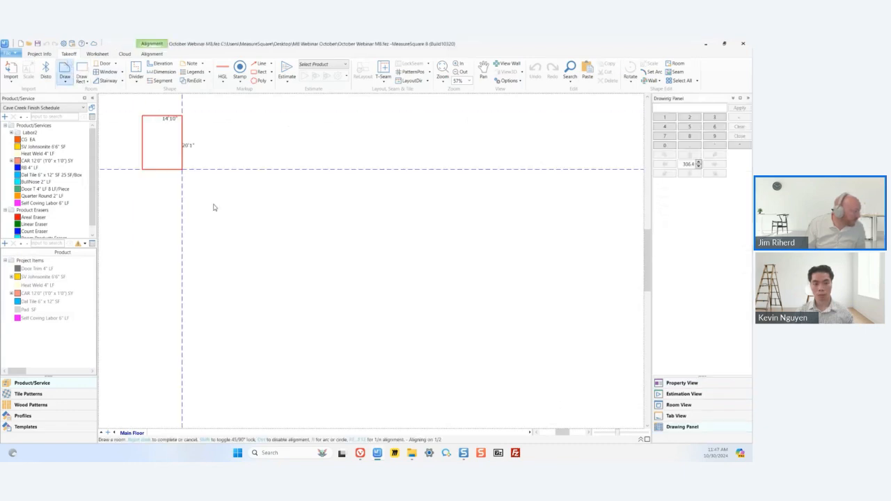
pyautogui.moveTo(306, 239); pyautogui.dragTo(349, 260)
pyautogui.rightClick(318, 248)
pyautogui.scroll(2, 238, 225)
pyautogui.moveTo(239, 227)
pyautogui.mouseDown()
pyautogui.moveTo(218, 180)
pyautogui.moveTo(224, 157)
pyautogui.mouseUp()
pyautogui.scroll(2, 128, 175)
pyautogui.click(176, 285)
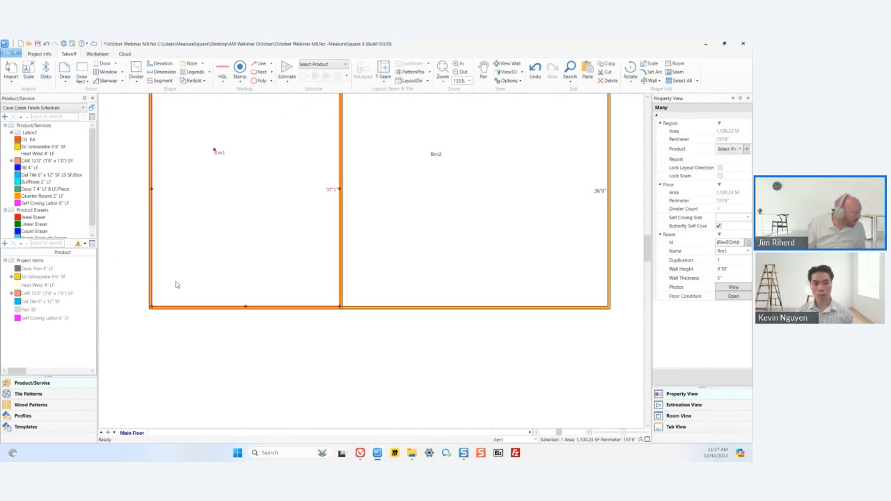
# Step: Apply the CAR 12'0" carpet to the narrower room and the SV Johnsonite 6'6" vinyl to the wider adjoining room
pyautogui.click(49, 301)
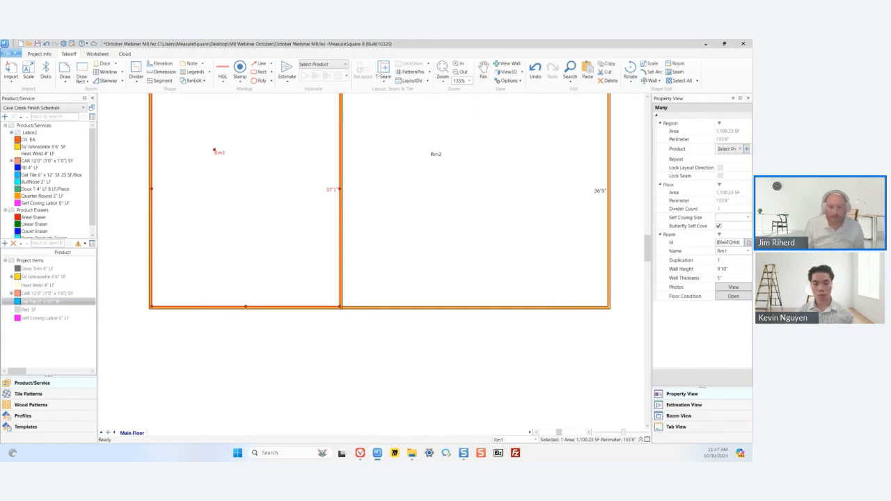
pyautogui.moveTo(46, 294); pyautogui.dragTo(179, 249)
pyautogui.moveTo(62, 278); pyautogui.dragTo(422, 234)
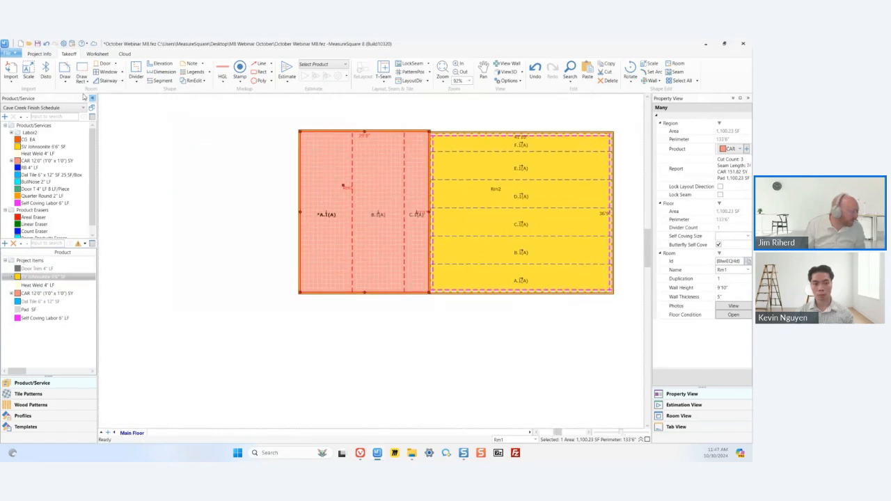
# Step: Draw a separate rectangular room of about 19'5" by 17'2" beside the carpeted room and apply the Dal Tile 6" x 12" product
pyautogui.click(65, 70)
pyautogui.moveTo(173, 182); pyautogui.dragTo(259, 259)
pyautogui.moveTo(33, 307); pyautogui.dragTo(212, 226)
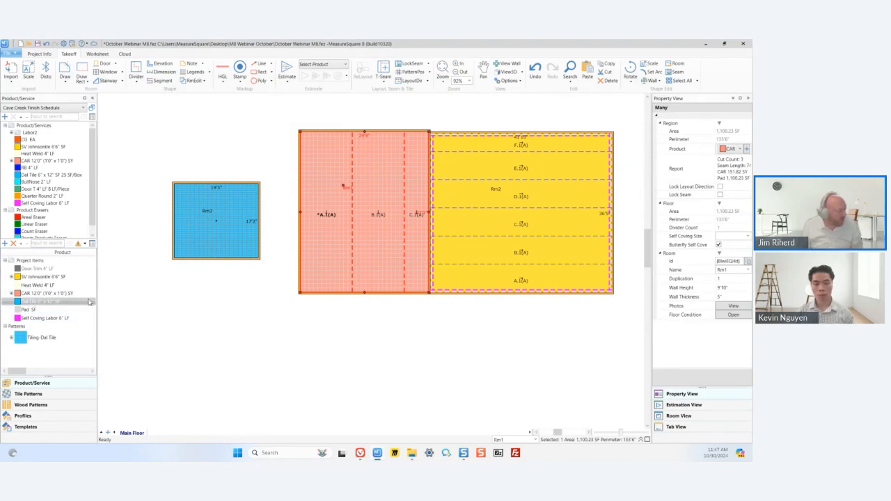
# Step: Examine the Dal Tile item's Sell By Box pricing and its option to use the box unit in the worksheet
pyautogui.moveTo(751, 133); pyautogui.dragTo(517, 107)
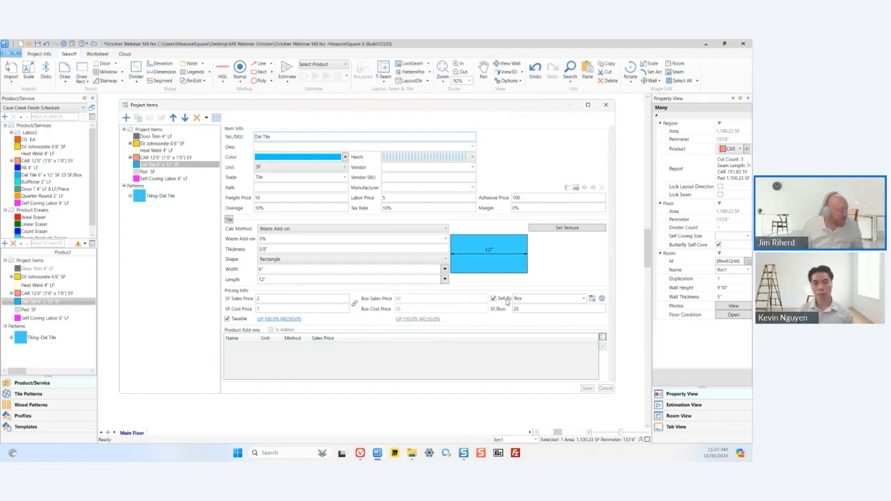
pyautogui.click(592, 300)
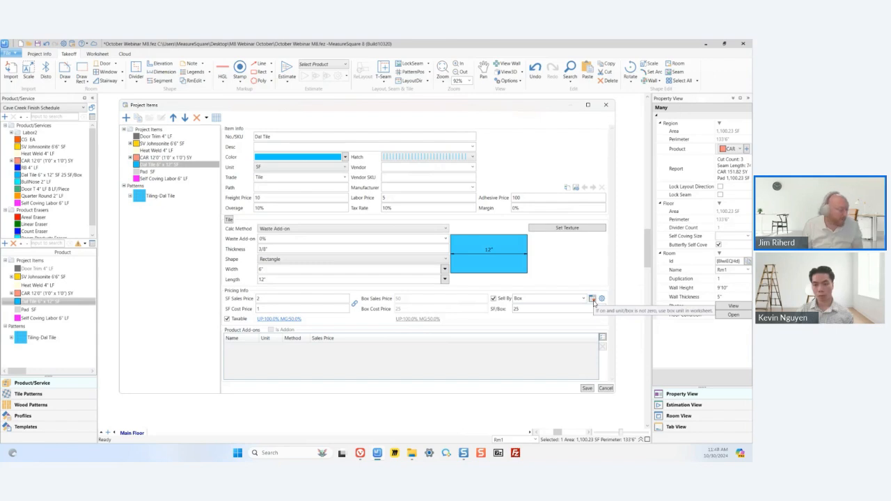
pyautogui.click(595, 302)
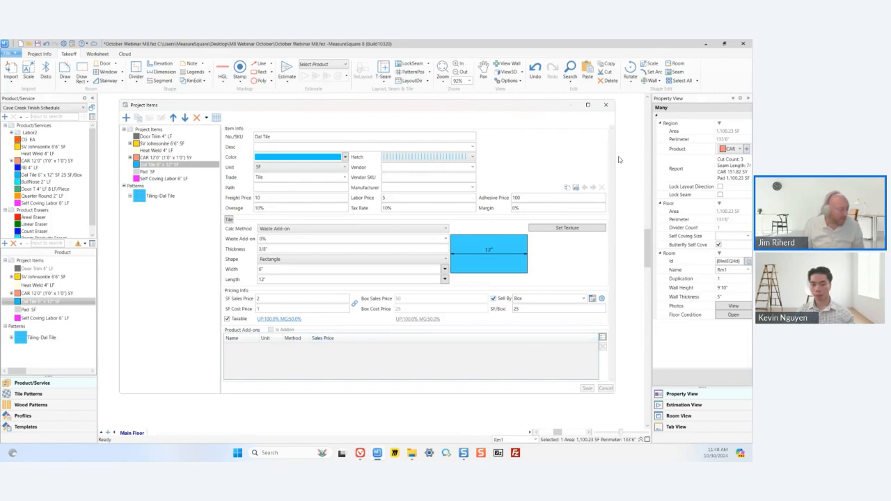
pyautogui.click(606, 104)
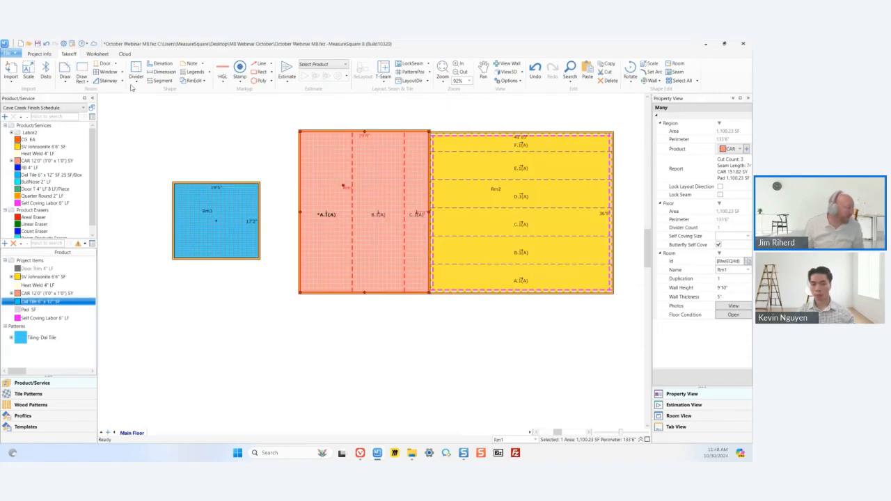
# Step: Create a new Proposal worksheet from the products applied to the rooms
pyautogui.click(96, 54)
pyautogui.click(11, 69)
pyautogui.click(396, 271)
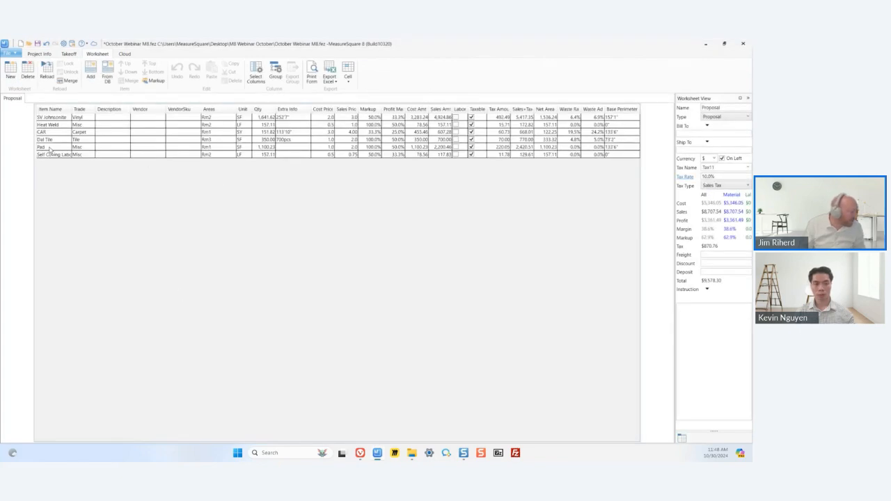
# Step: Examine the possible units for the Dal Tile worksheet item, highlighting Box, and close the unit selection without applying it
pyautogui.click(52, 140)
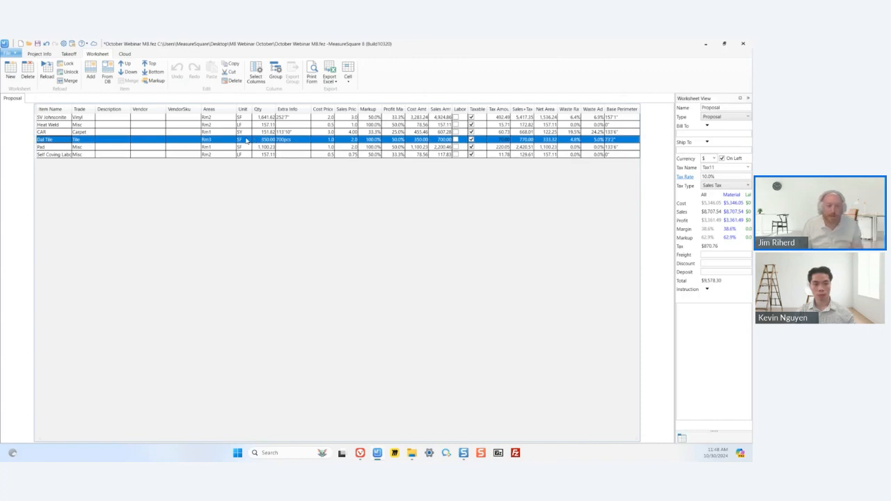
pyautogui.click(249, 142)
pyautogui.click(246, 140)
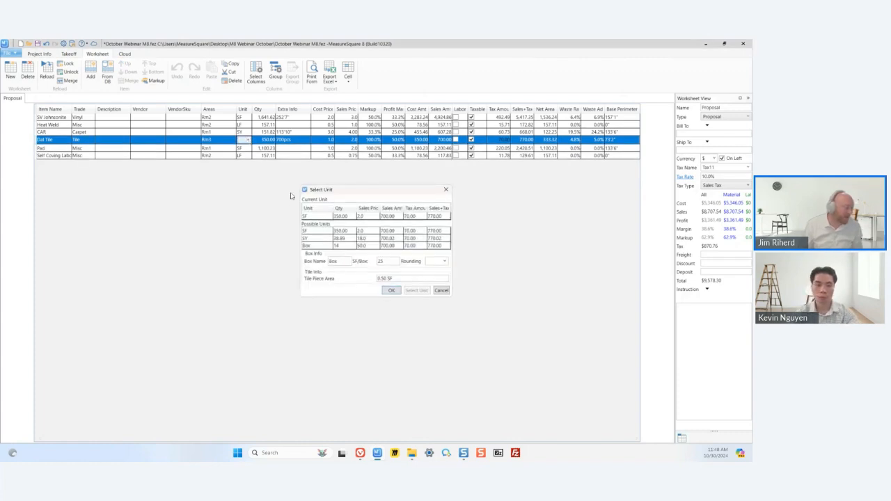
pyautogui.click(335, 247)
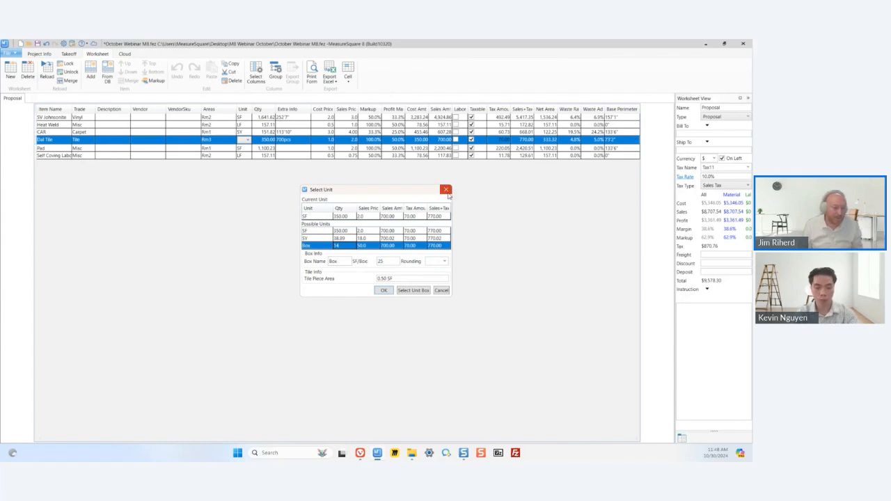
pyautogui.click(448, 193)
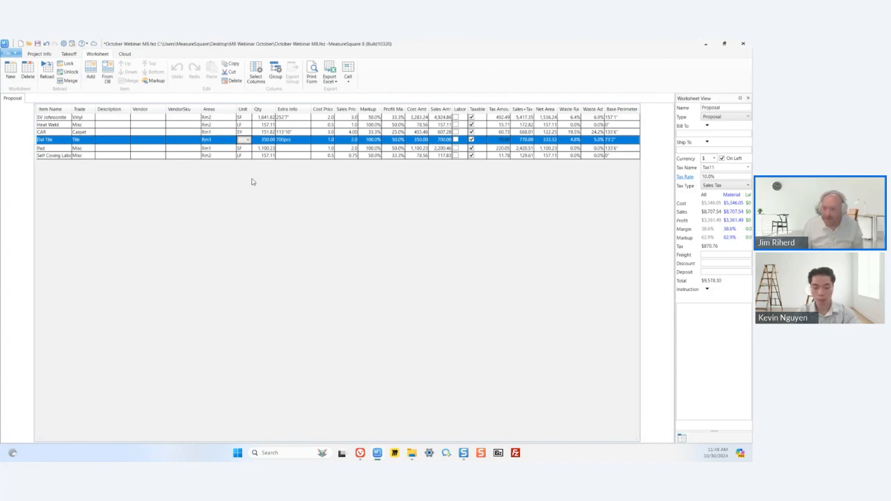
# Step: Return to the takeoff drawing and add two Common-style doors, 3'0" wide and 8'0" high, along the Dal Tile room's lower wall
pyautogui.click(68, 55)
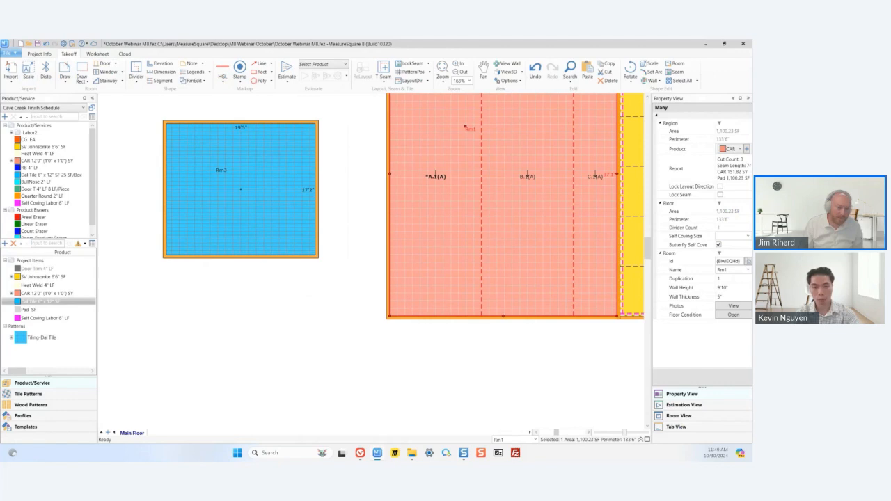
pyautogui.moveTo(721, 310); pyautogui.dragTo(315, 215)
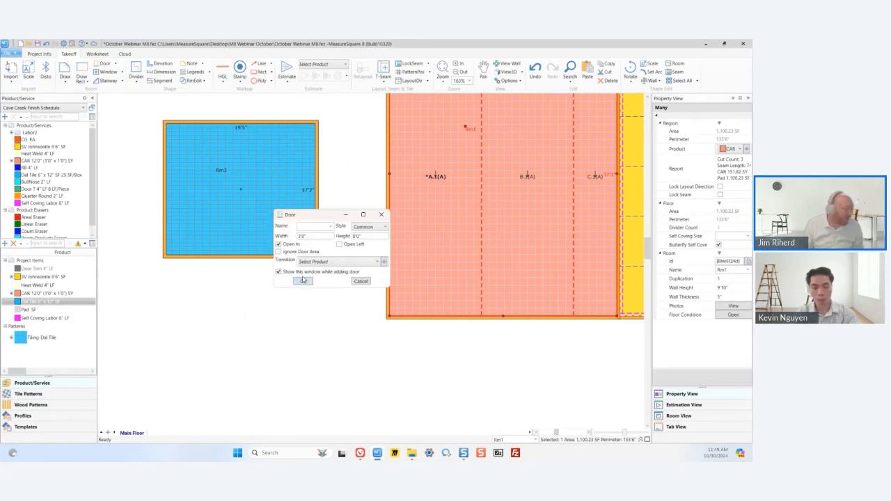
pyautogui.click(303, 280)
pyautogui.click(232, 258)
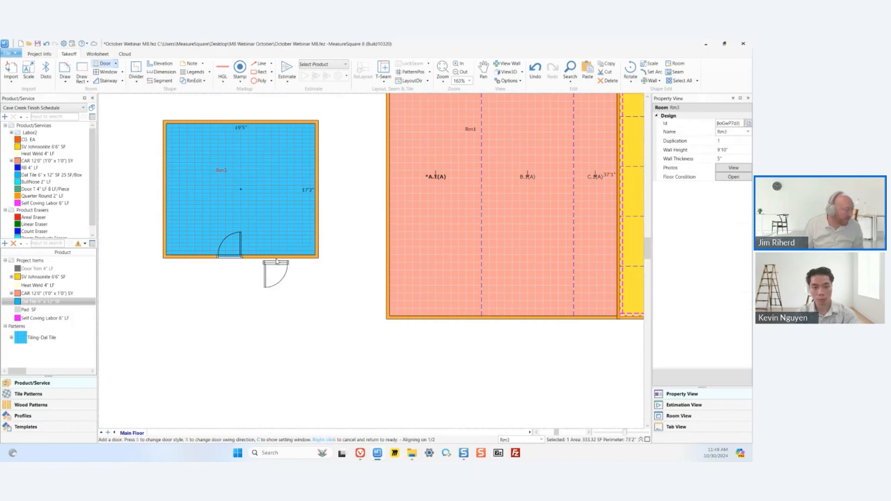
pyautogui.click(280, 254)
pyautogui.rightClick(273, 277)
pyautogui.scroll(-1, 275, 276)
pyautogui.moveTo(275, 277); pyautogui.dragTo(489, 268, button='middle')
pyautogui.moveTo(495, 235); pyautogui.dragTo(438, 226, button='middle')
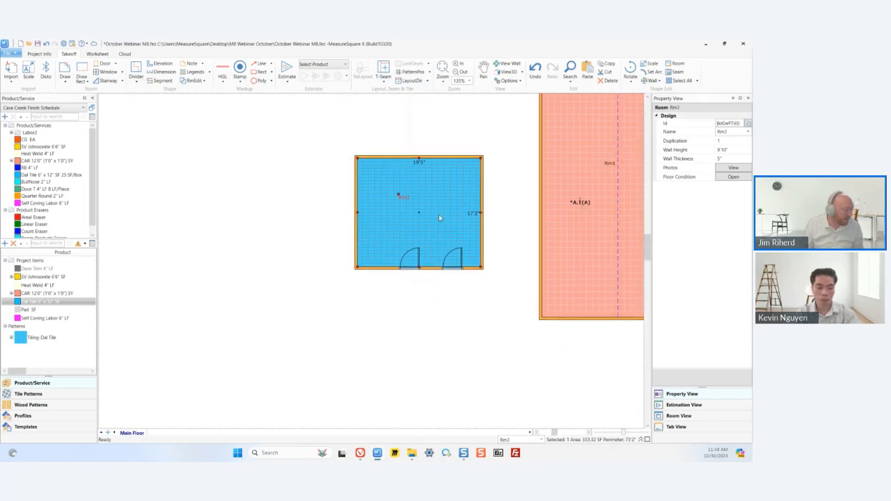
# Step: Show the wall views of the Dal Tile room
pyautogui.click(438, 214)
pyautogui.click(512, 63)
pyautogui.scroll(-1, 189, 139)
pyautogui.moveTo(470, 161); pyautogui.dragTo(309, 157, button='middle')
pyautogui.scroll(3, 213, 149)
pyautogui.scroll(3, 309, 157)
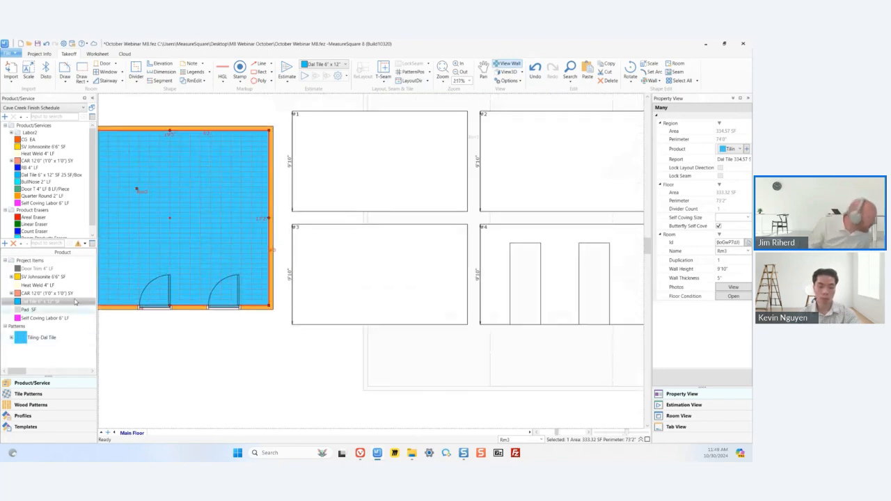
# Step: Apply the Door Trim 4" product around the whole frame of the first door on wall #4
pyautogui.click(43, 270)
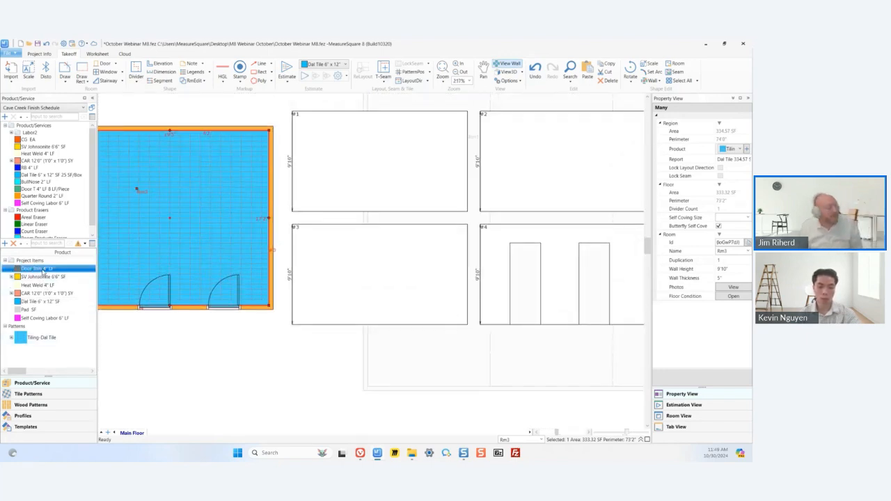
pyautogui.moveTo(327, 286); pyautogui.dragTo(231, 277, button='middle')
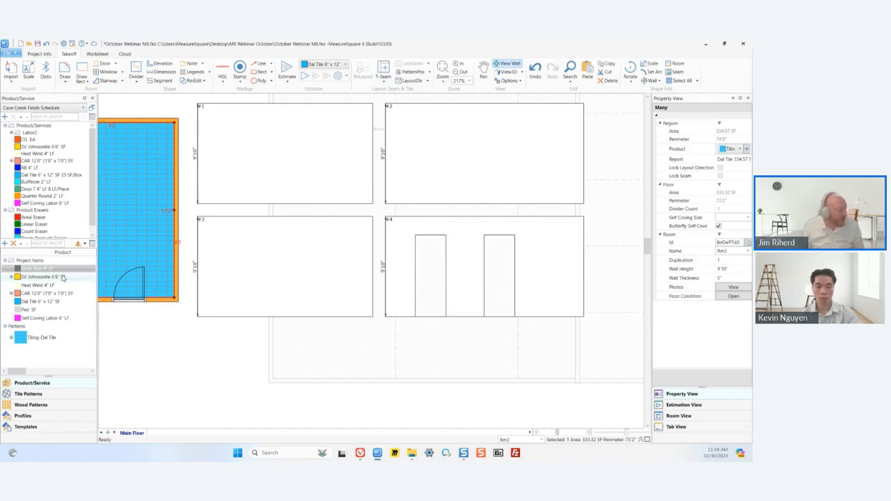
pyautogui.moveTo(42, 273); pyautogui.dragTo(432, 241)
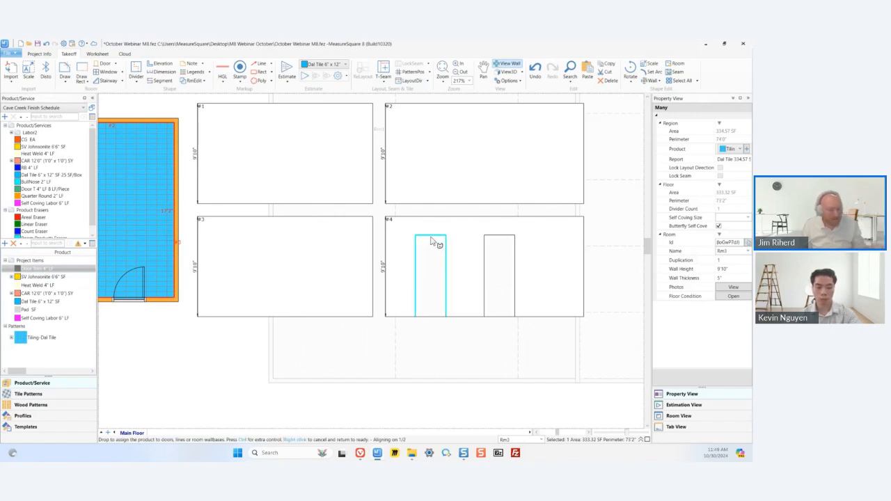
pyautogui.click(431, 238)
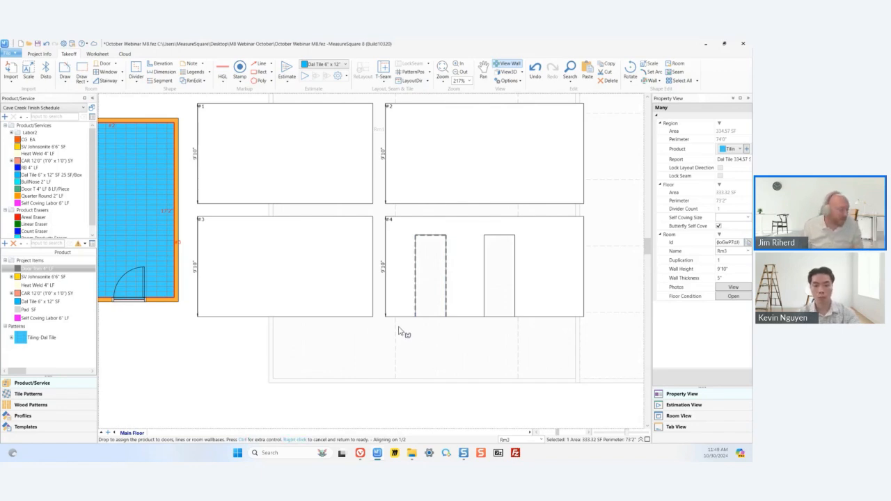
# Step: Apply Door Trim 4" separately to the second door's right side, top and left side, and check the room's product quantities
pyautogui.scroll(3, 530, 259)
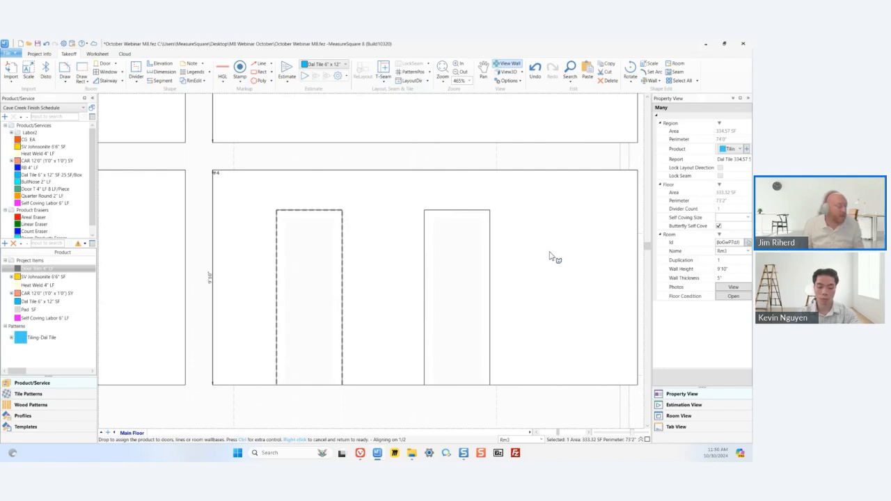
pyautogui.click(496, 259)
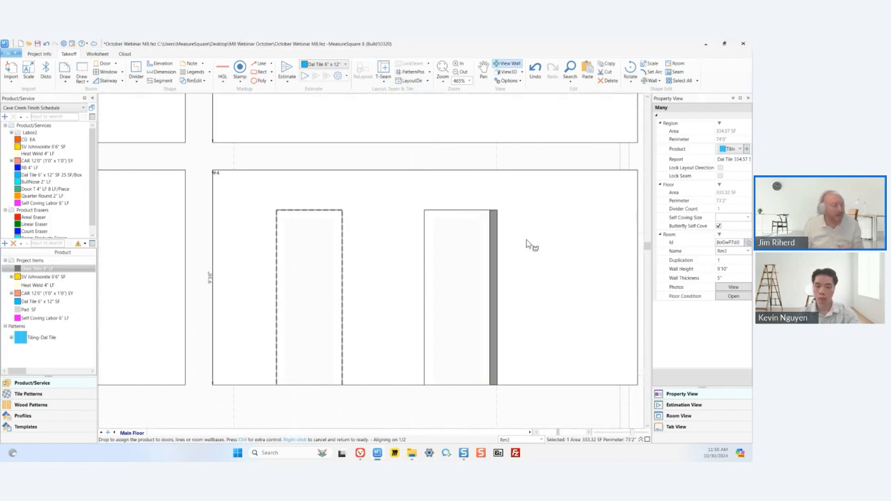
pyautogui.click(485, 212)
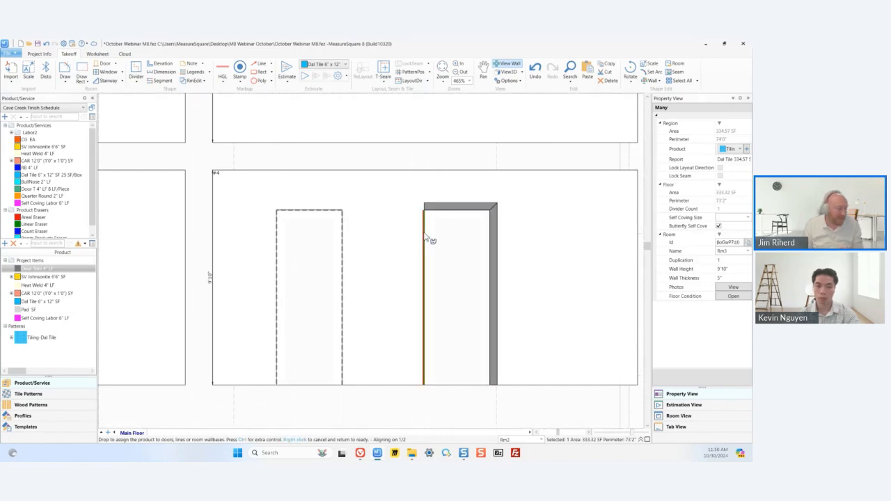
pyautogui.click(424, 236)
pyautogui.rightClick(530, 236)
pyautogui.scroll(-2, 531, 236)
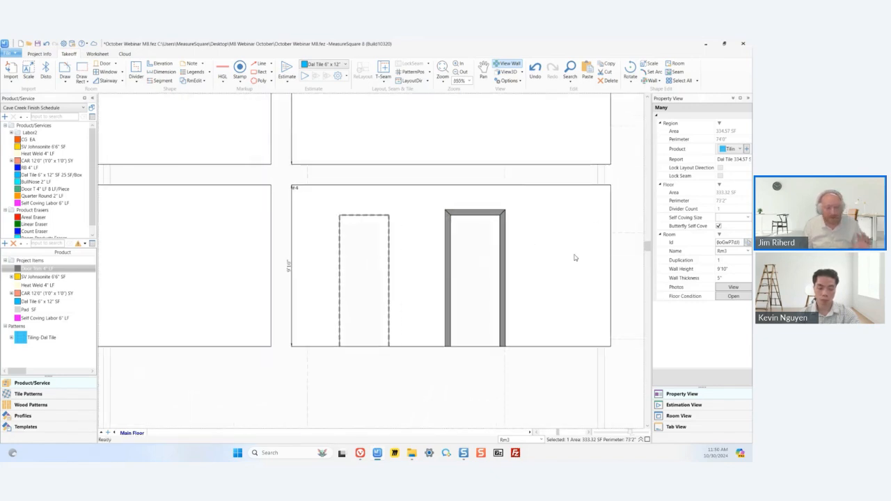
pyautogui.moveTo(575, 257)
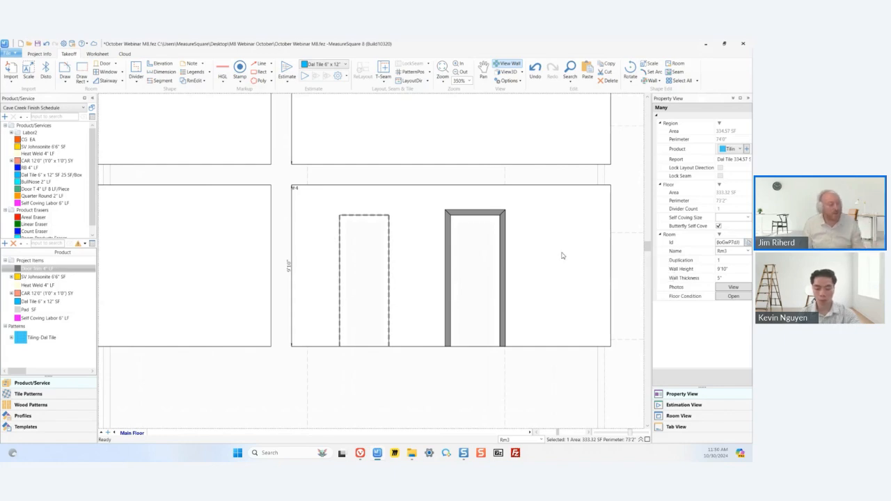
pyautogui.click(504, 224)
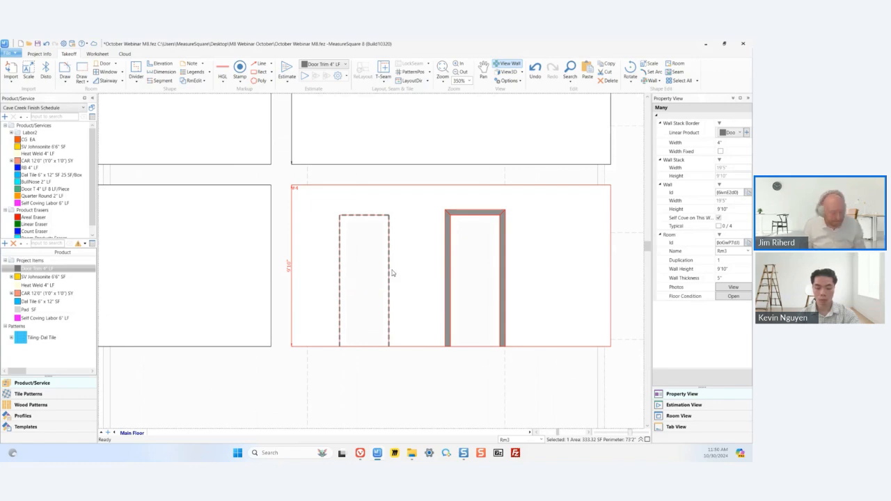
pyautogui.moveTo(392, 273)
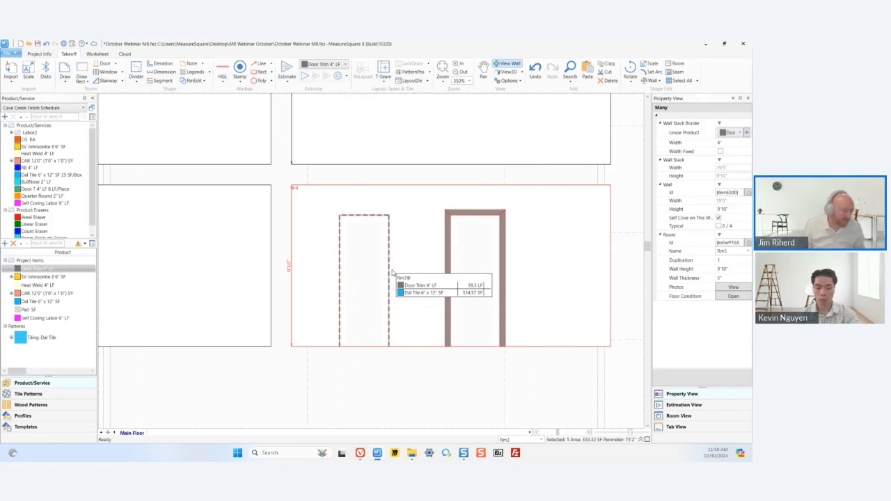
# Step: Draw an elevation of about 7'5" by 8'7" in the upper-left corner of the Dal Tile room
pyautogui.scroll(-4, 392, 273)
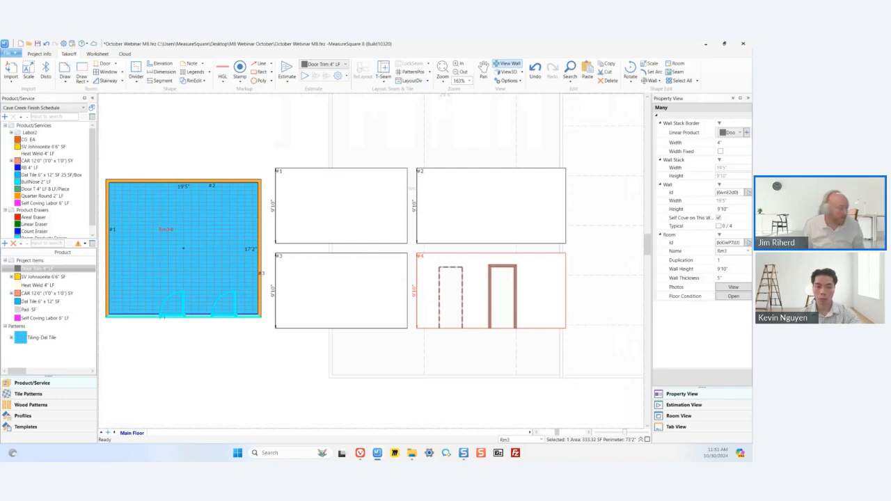
pyautogui.click(160, 64)
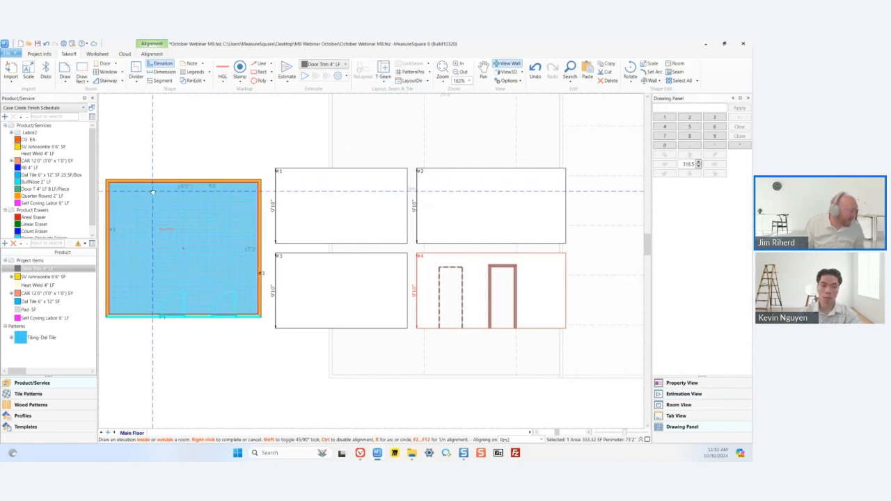
pyautogui.moveTo(153, 191); pyautogui.dragTo(235, 189, button='middle')
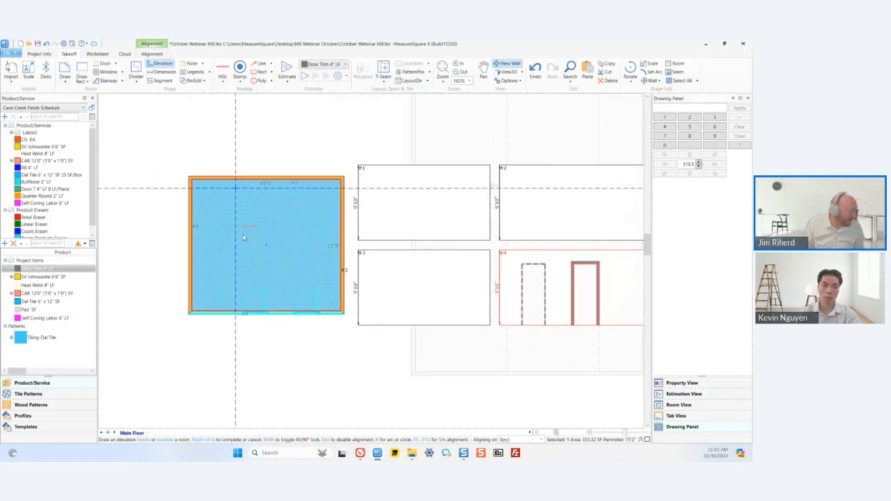
pyautogui.click(250, 183)
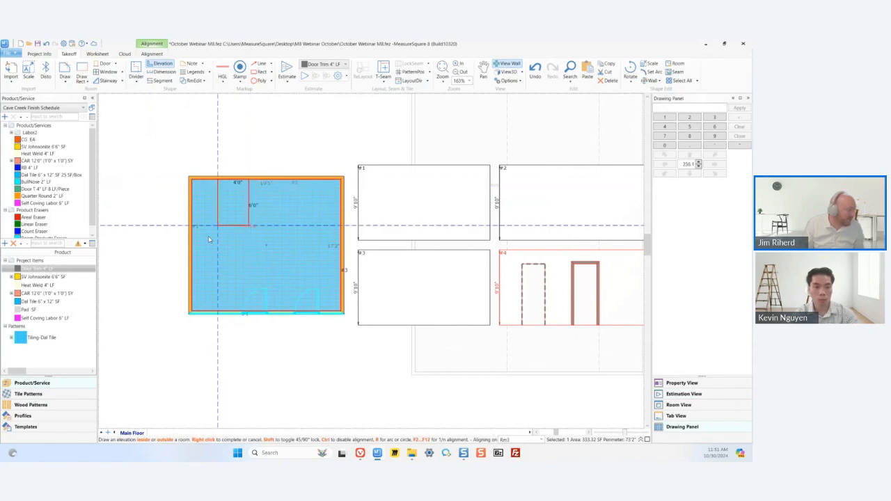
pyautogui.click(249, 244)
pyautogui.click(192, 245)
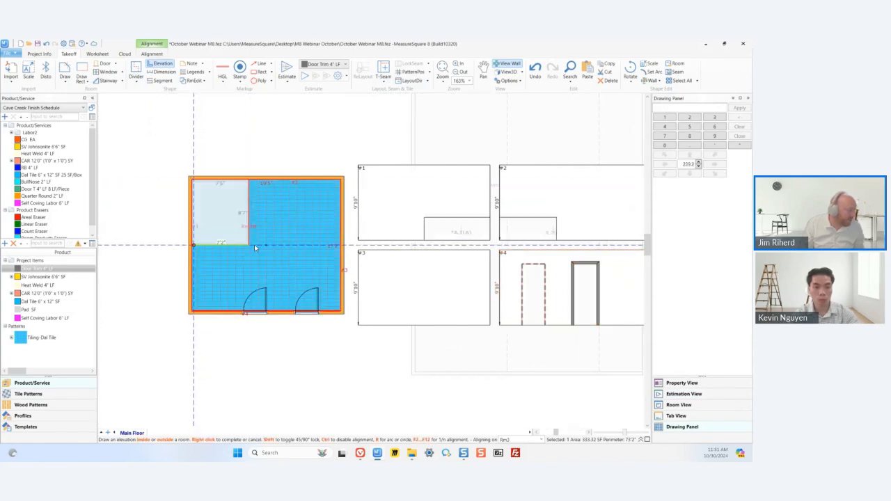
pyautogui.click(289, 222)
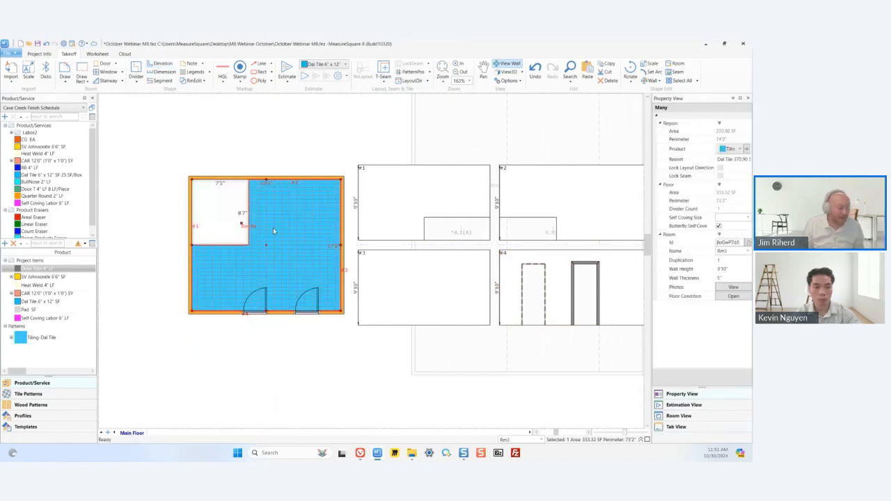
# Step: Select the corner elevation, hide the wall views and turn off its Deduct Ground and Deduct Walls options
pyautogui.moveTo(209, 229); pyautogui.dragTo(259, 230, button='middle')
pyautogui.scroll(2, 260, 230)
pyautogui.click(286, 228)
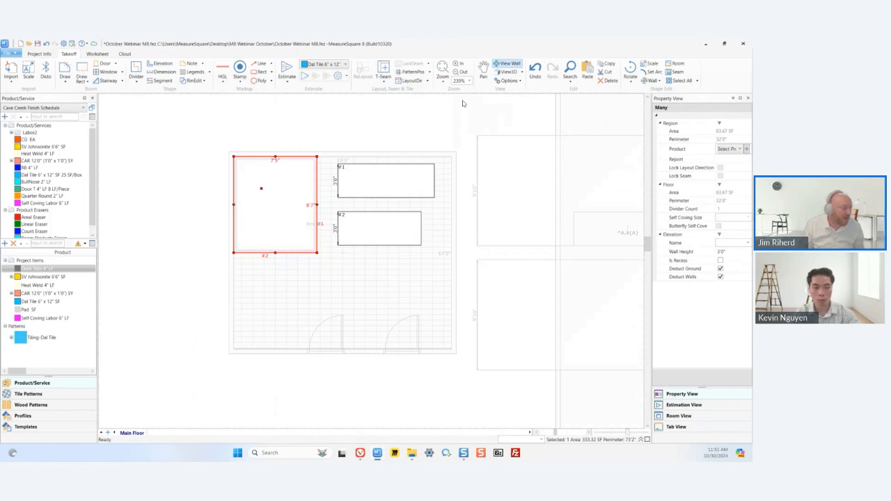
pyautogui.click(509, 63)
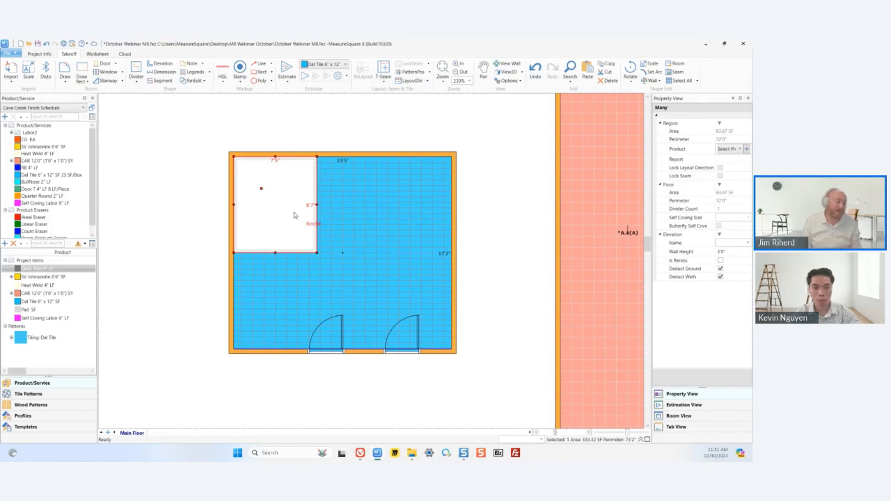
pyautogui.click(668, 277)
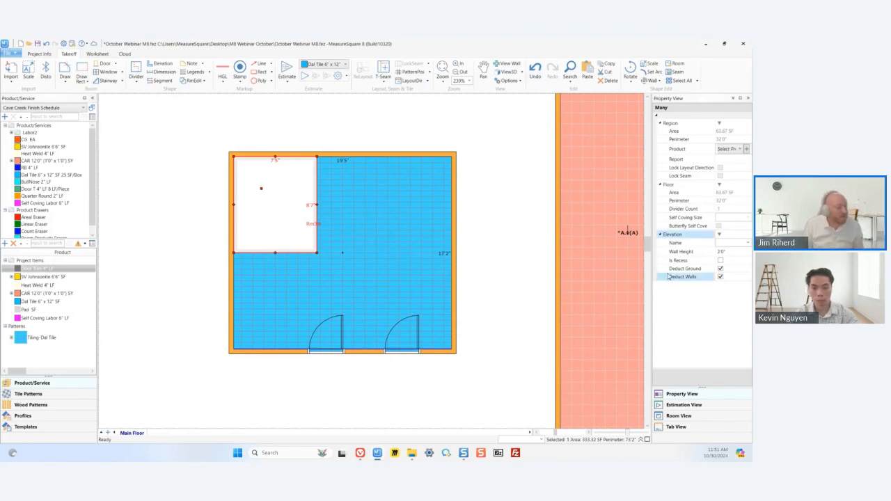
pyautogui.click(721, 271)
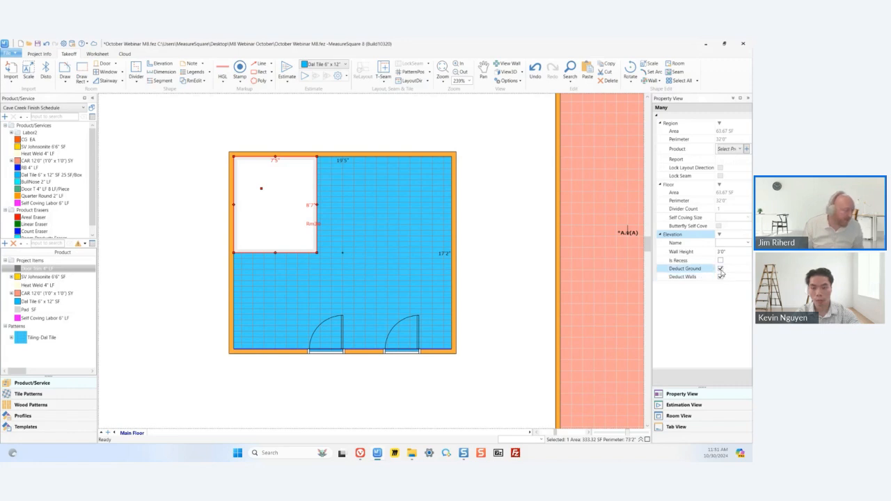
pyautogui.click(721, 269)
pyautogui.click(721, 276)
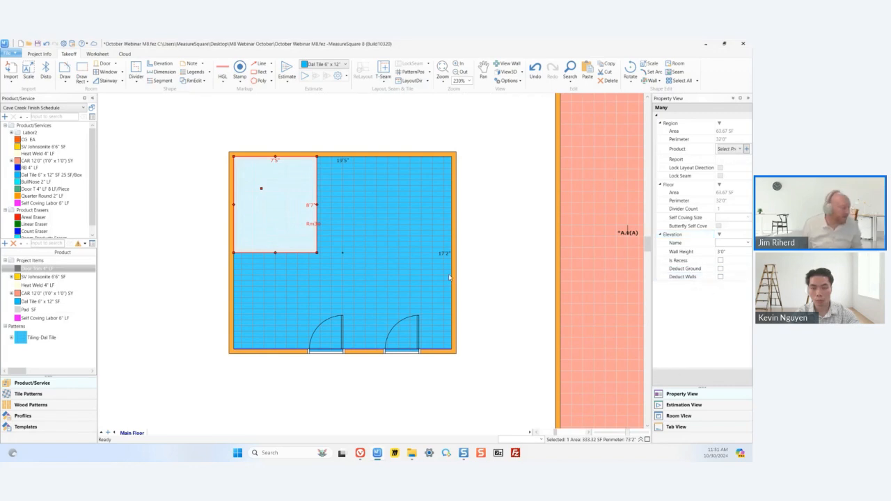
pyautogui.moveTo(301, 213)
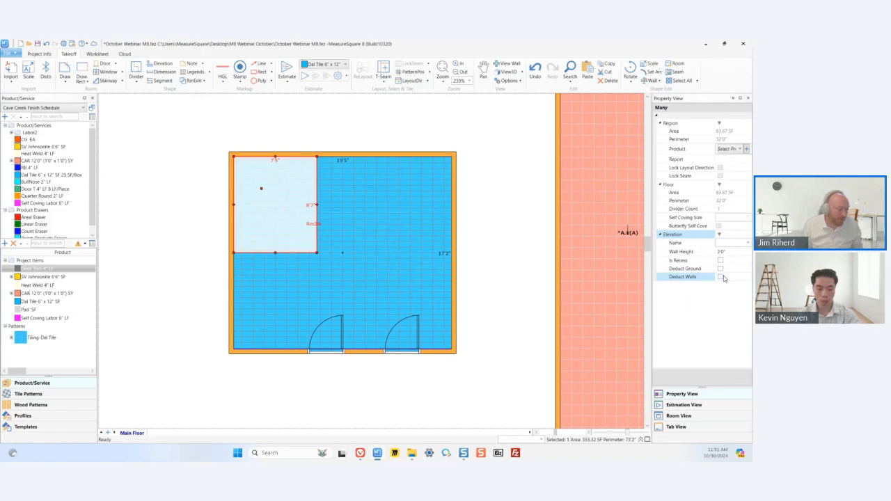
pyautogui.click(722, 261)
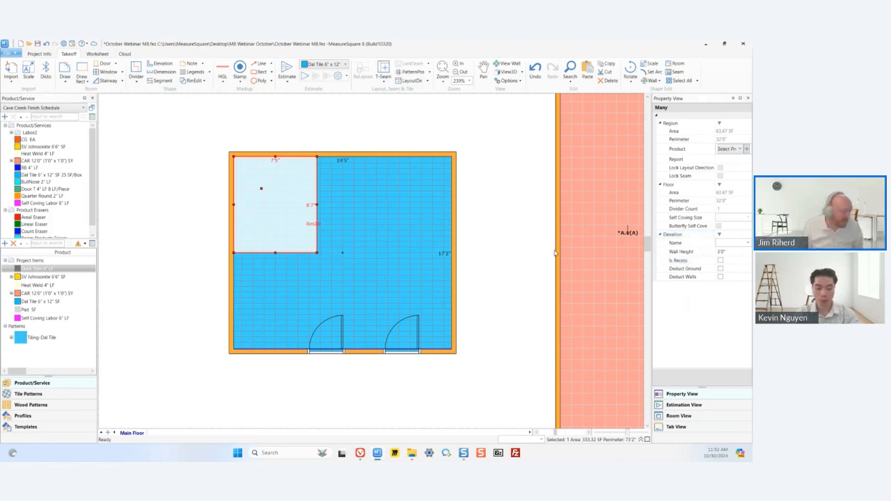
# Step: Open a widened Tab View, filter it to bookmarked tabs and switch it to the list layout
pyautogui.click(676, 426)
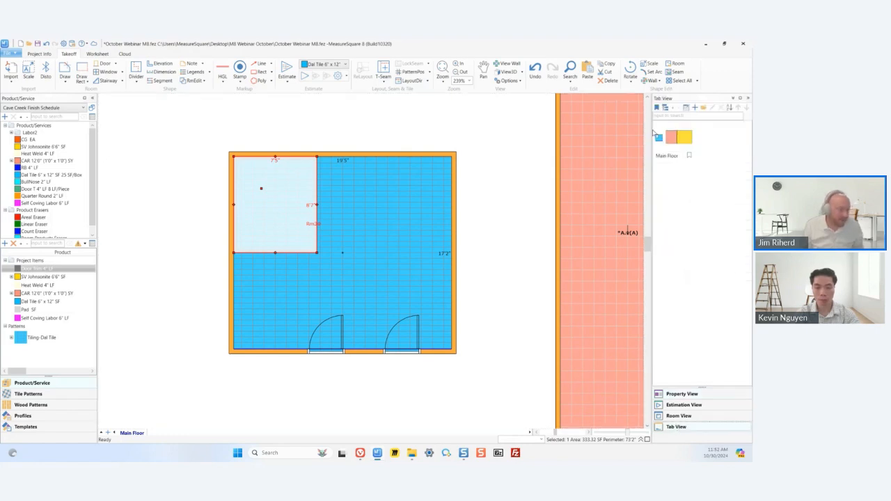
pyautogui.moveTo(654, 133); pyautogui.dragTo(589, 133)
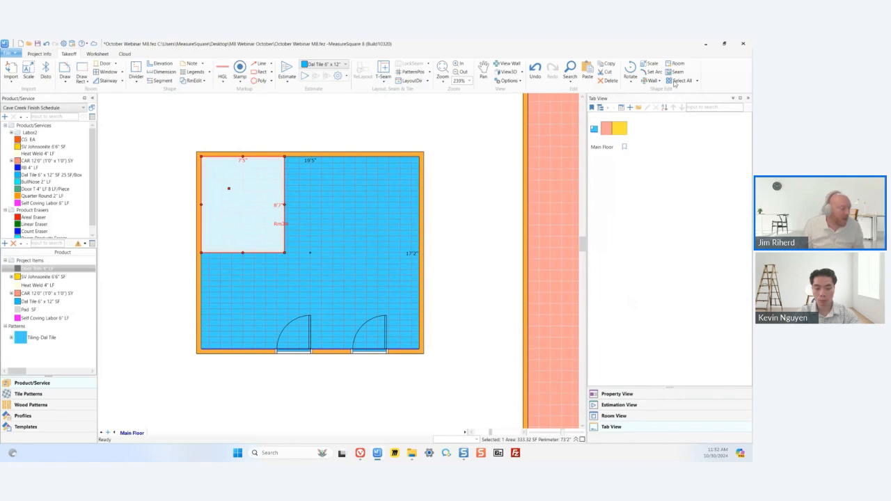
pyautogui.click(631, 395)
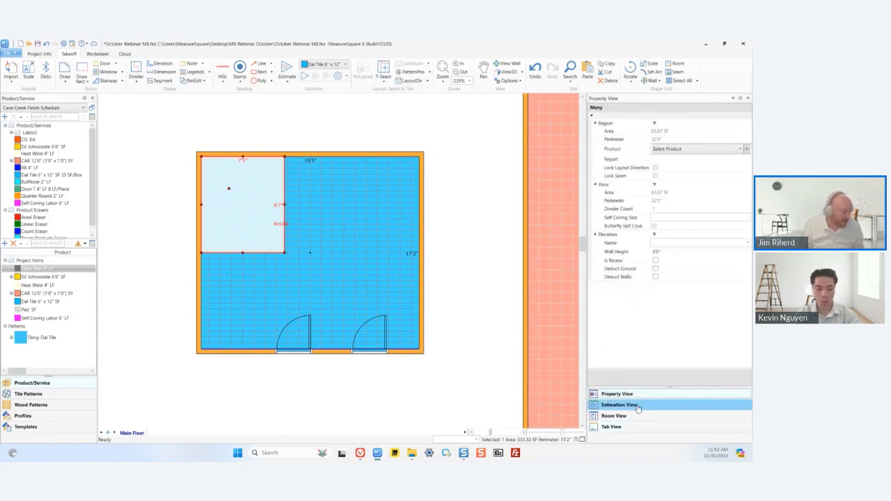
pyautogui.click(630, 427)
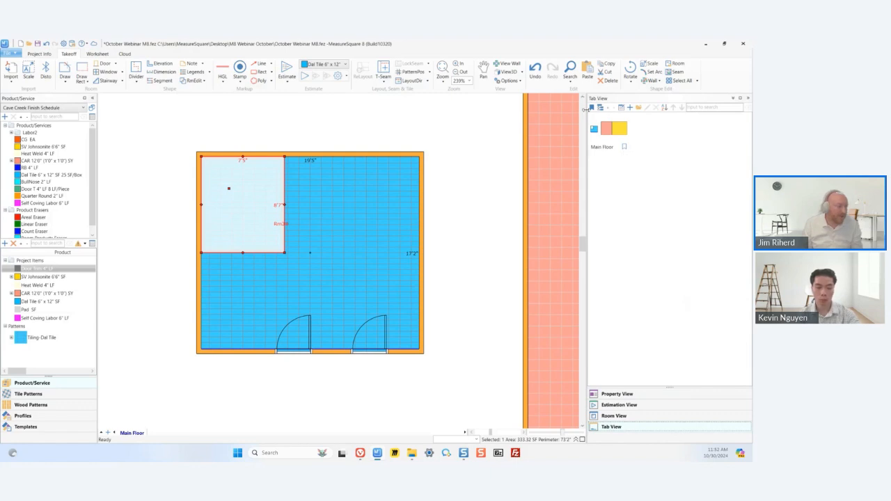
pyautogui.click(592, 108)
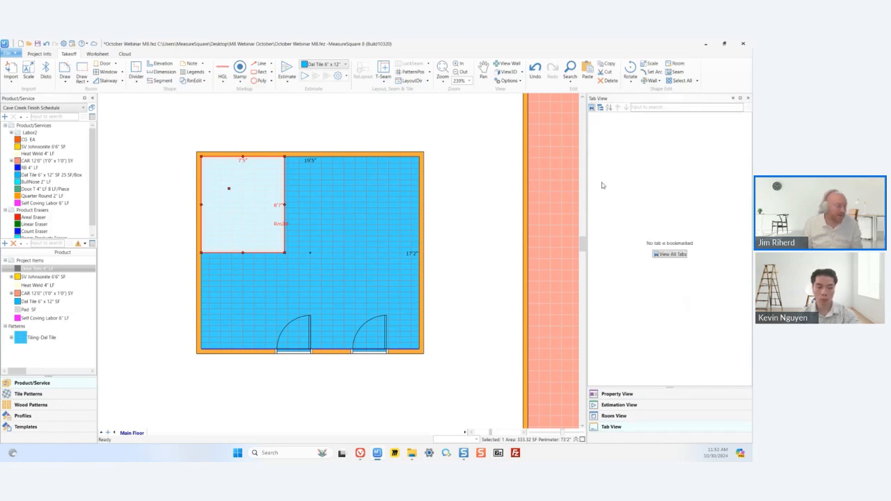
pyautogui.click(600, 108)
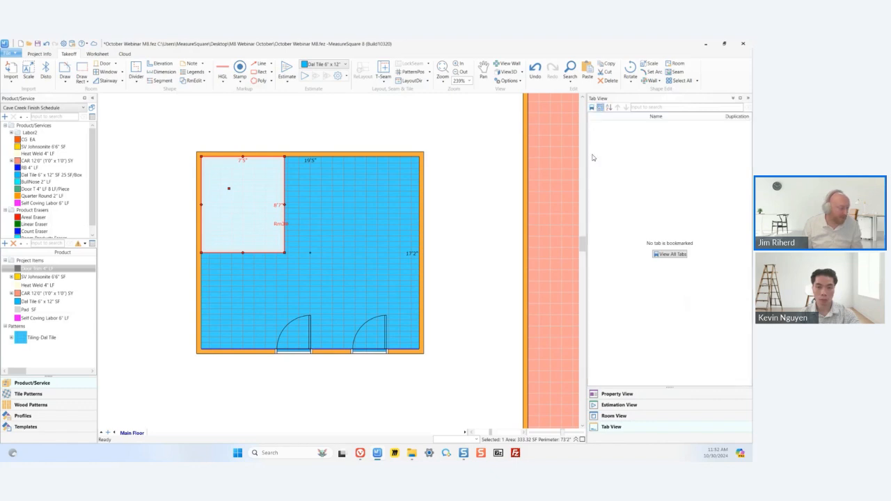
# Step: Show all tabs in the Tab View as thumbnails and bookmark the Main Floor tab
pyautogui.click(592, 108)
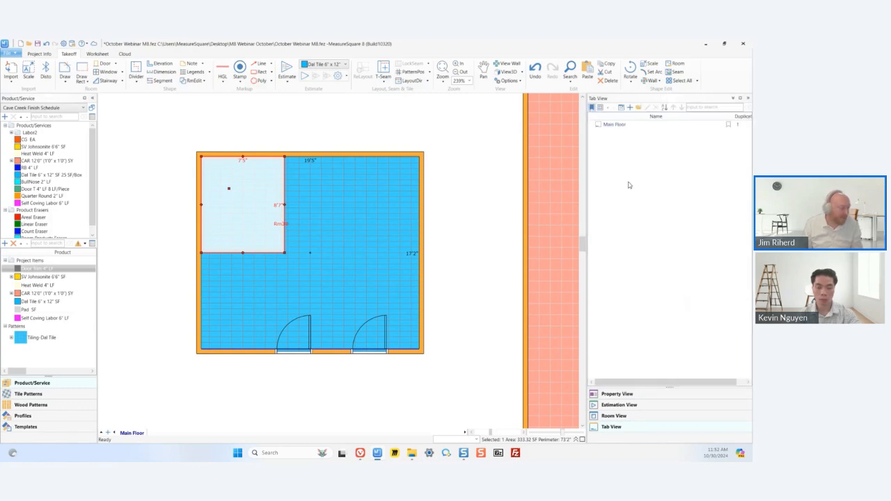
pyautogui.click(600, 108)
pyautogui.click(624, 146)
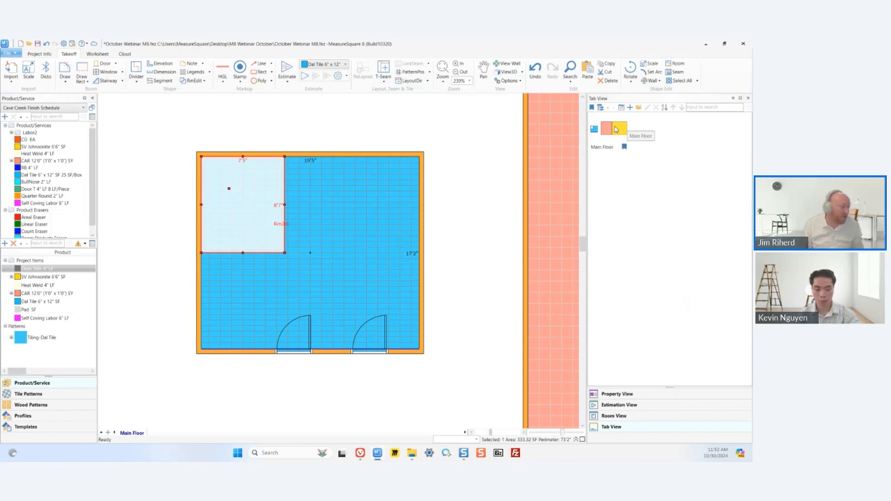
# Step: Filter the Tab View to bookmarked tabs in the list layout, restore all tabs and clear the elevation selection
pyautogui.click(592, 108)
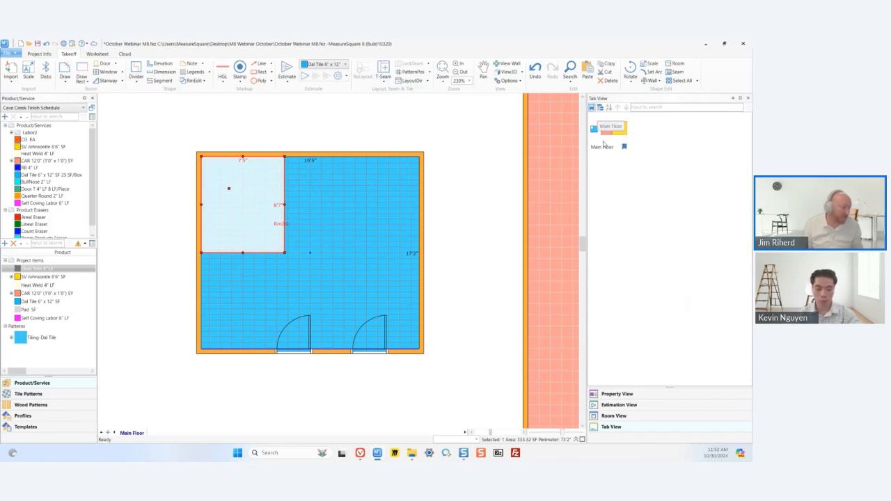
pyautogui.click(599, 108)
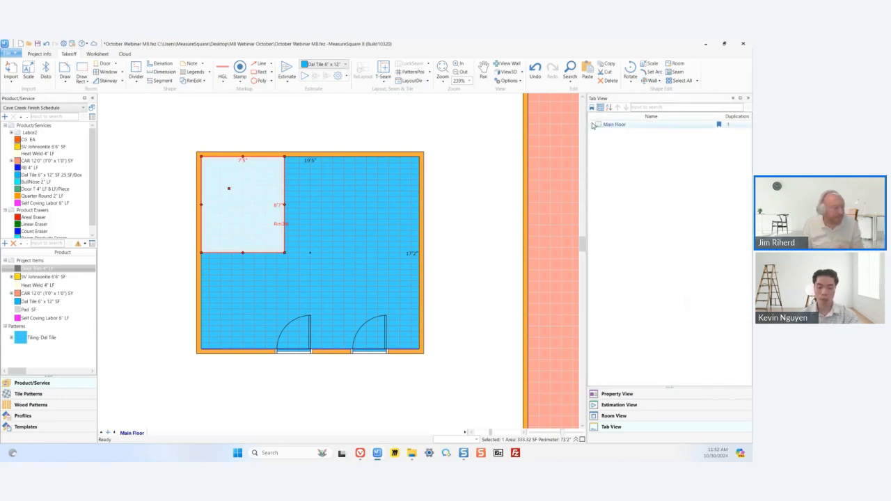
pyautogui.click(592, 108)
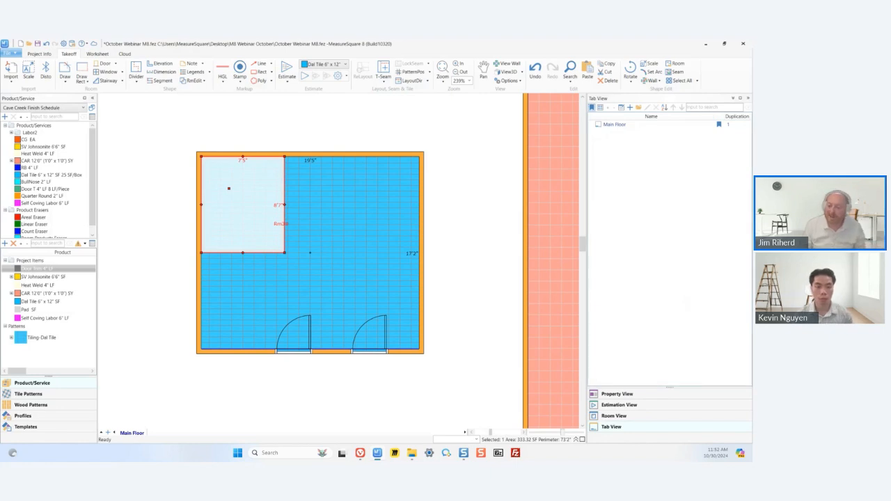
pyautogui.click(476, 337)
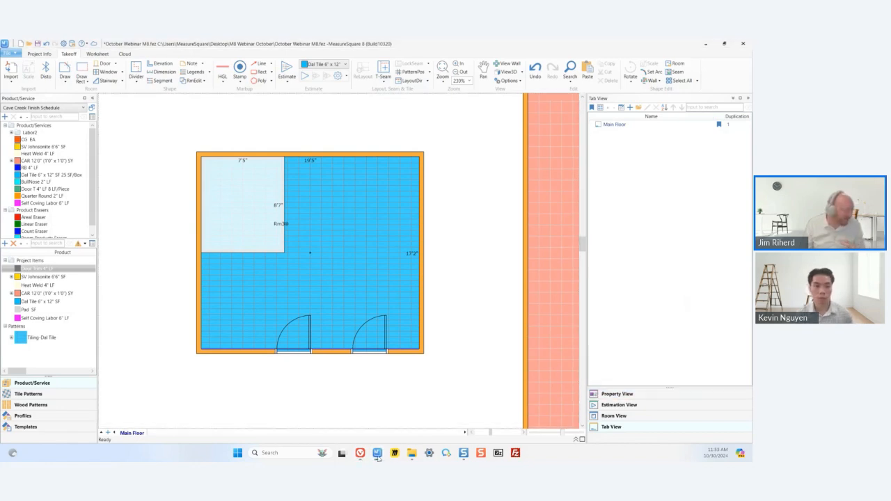
# Step: Switch to the webinar presentation in the browser and advance to the "Coming in the future" slide
pyautogui.moveTo(364, 457)
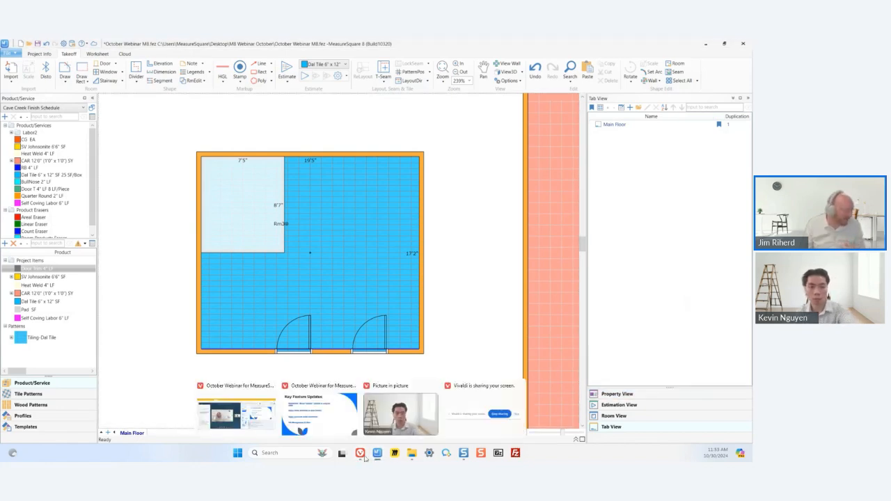
pyautogui.click(332, 420)
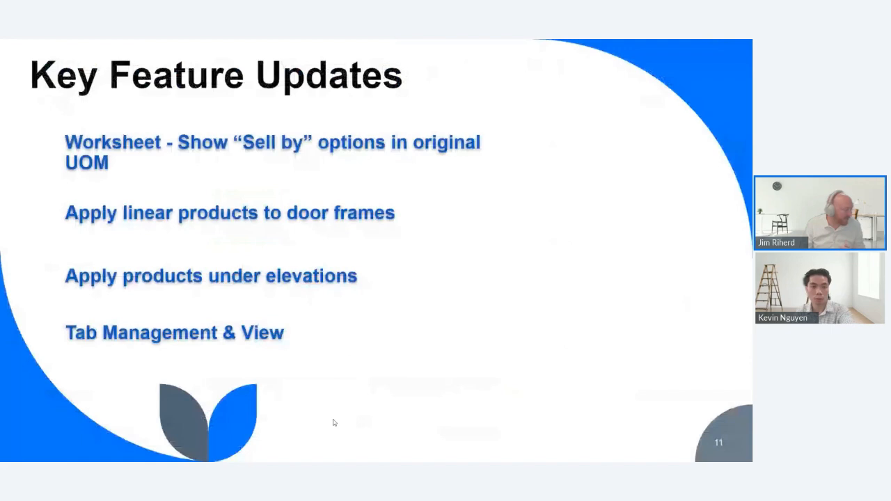
pyautogui.click(359, 287)
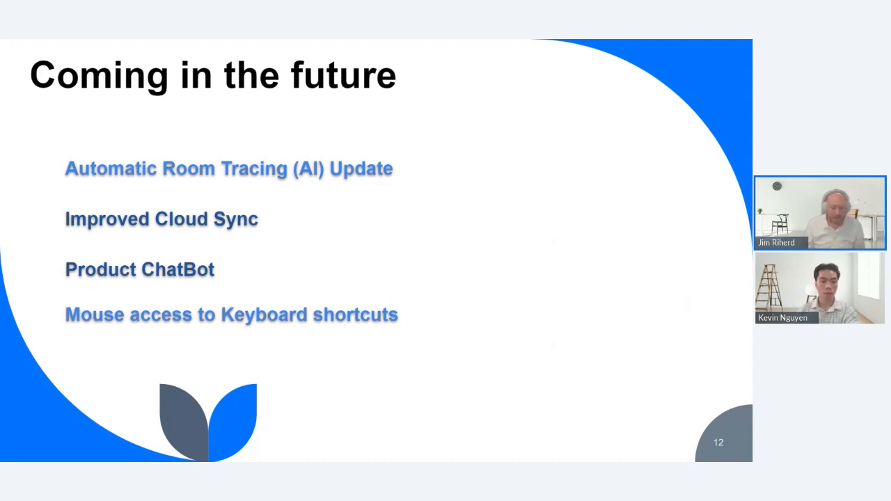
# Step: Switch to MeasureSquare 8, examine the context menu for empty drawing space above the rooms, and return to the presentation
pyautogui.hotkey('alt', 'Tab')
pyautogui.scroll(-4, 299, 303)
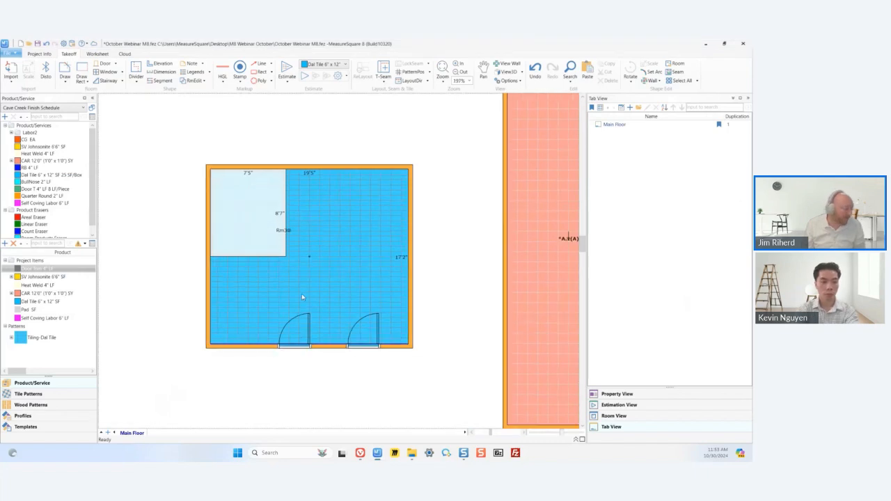
pyautogui.scroll(-2, 291, 313)
pyautogui.rightClick(369, 192)
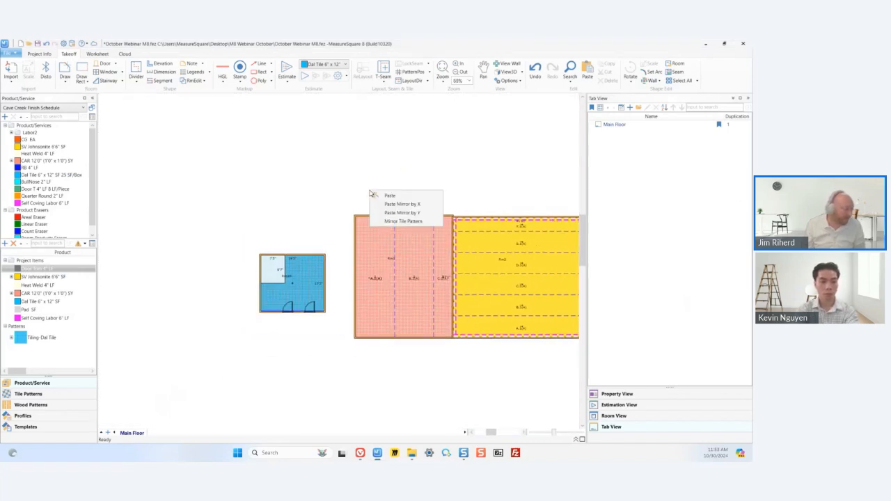
pyautogui.rightClick(206, 162)
pyautogui.rightClick(324, 158)
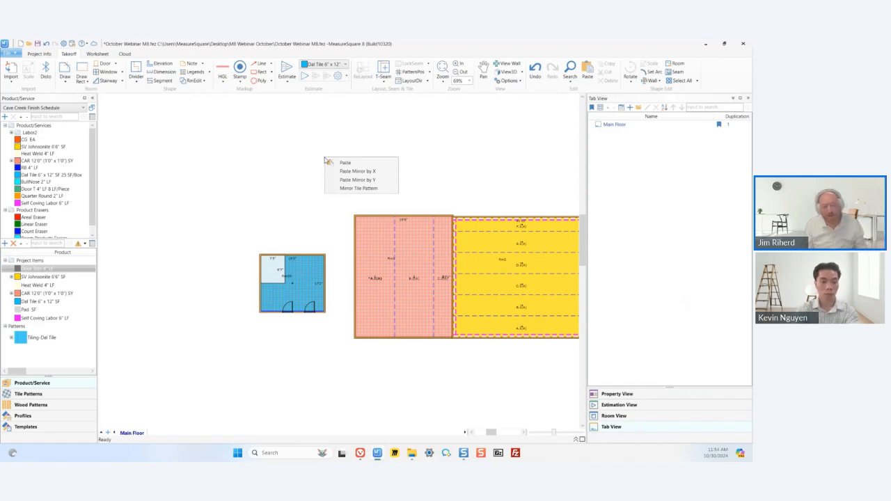
pyautogui.click(443, 167)
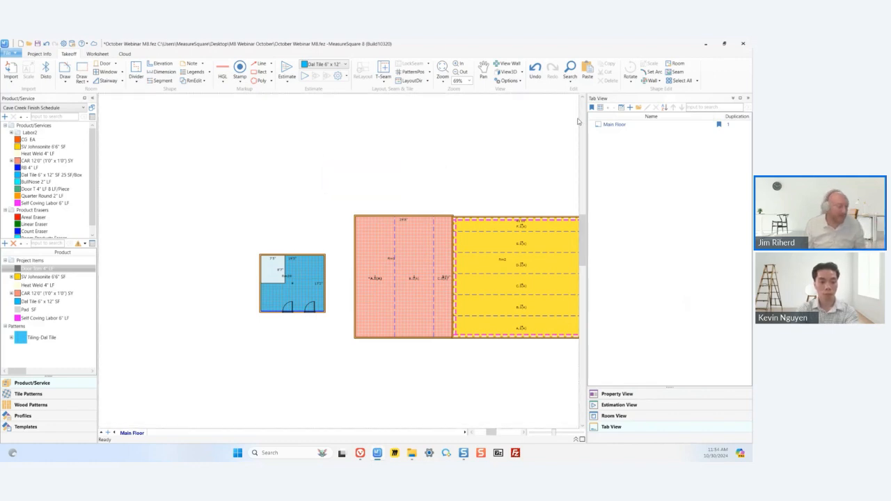
pyautogui.click(705, 46)
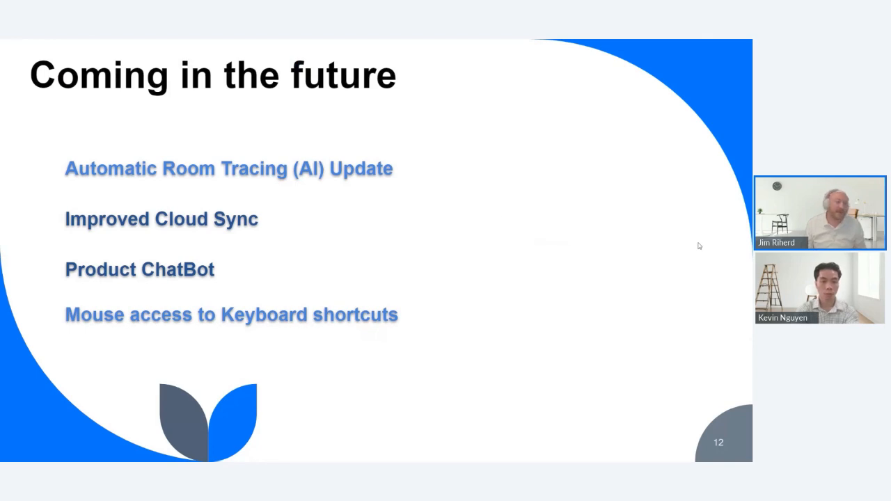